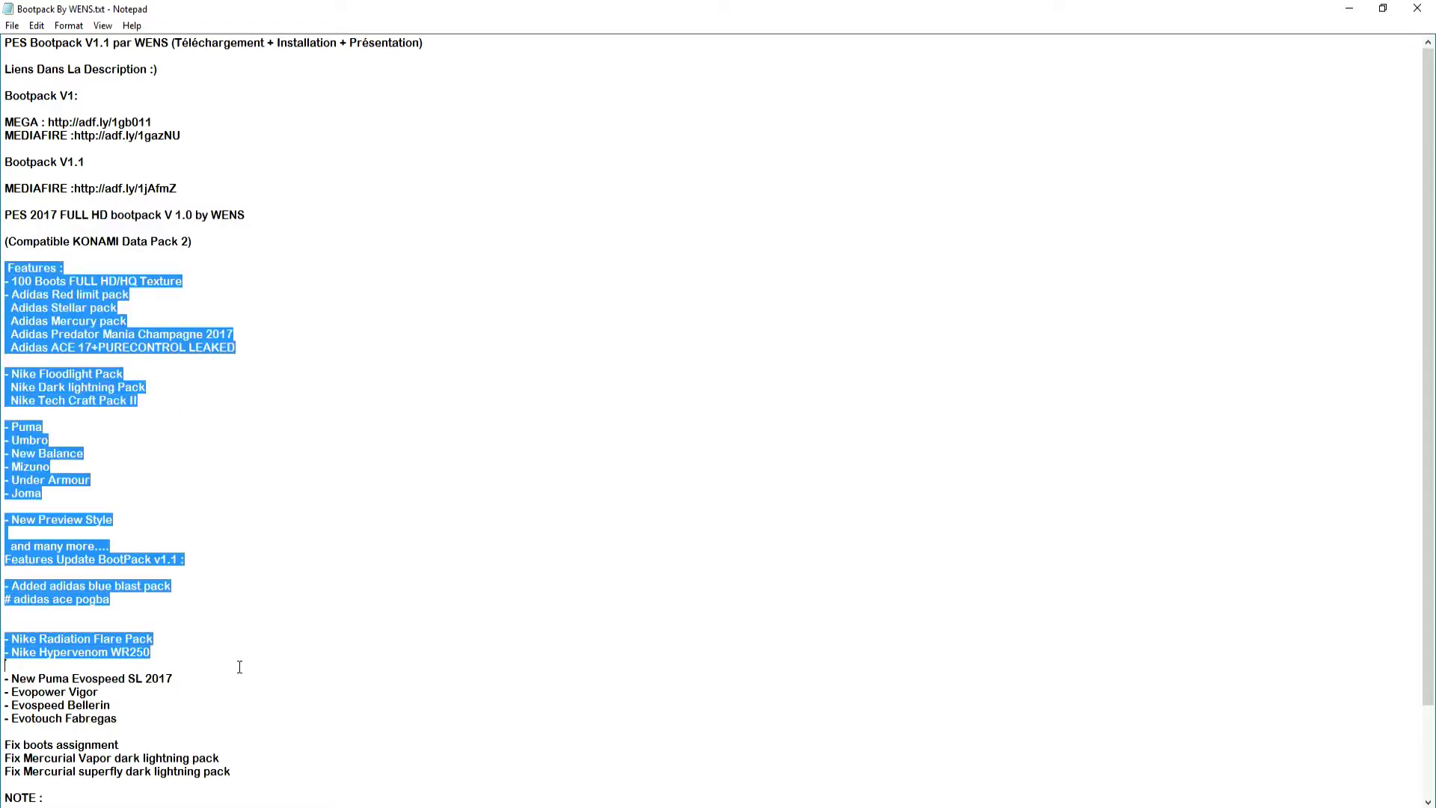
Read through the bootpack notes, covering the feature lists, the v1.1 fixes, the installation note and the credits.
scroll(247, 732, "down", 1)
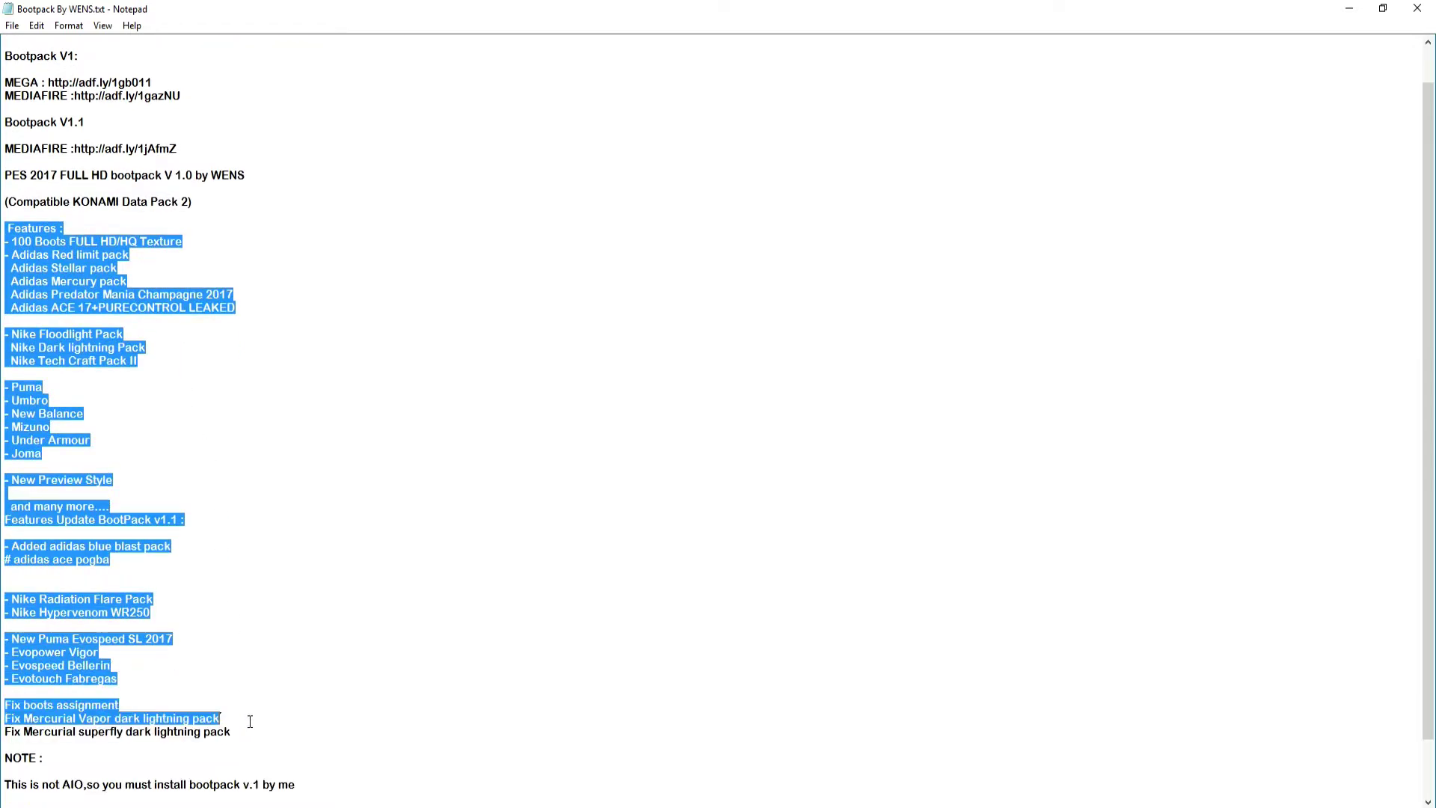
left_click(251, 729)
scroll(247, 726, "down", 2)
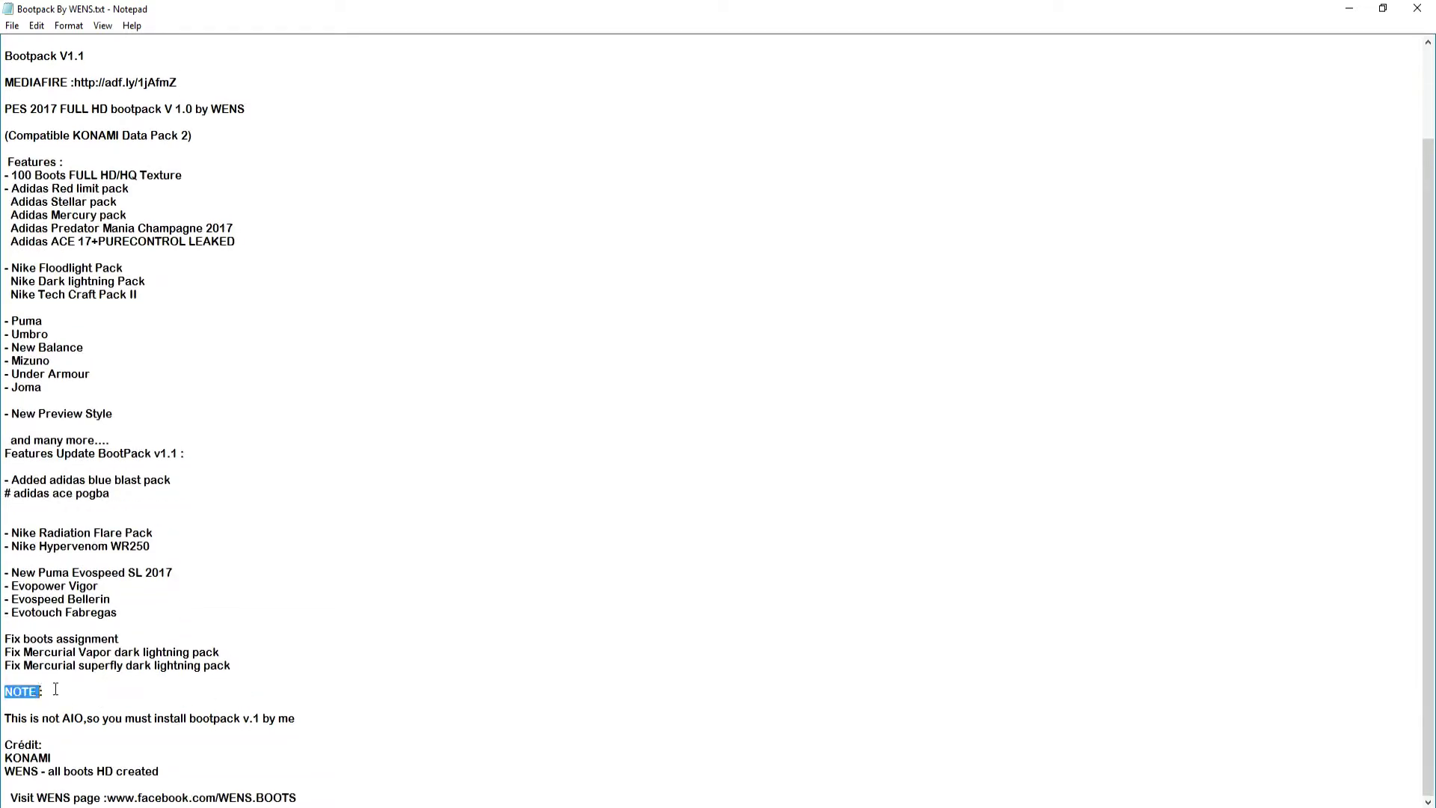
left_click_drag(6, 718, 307, 736)
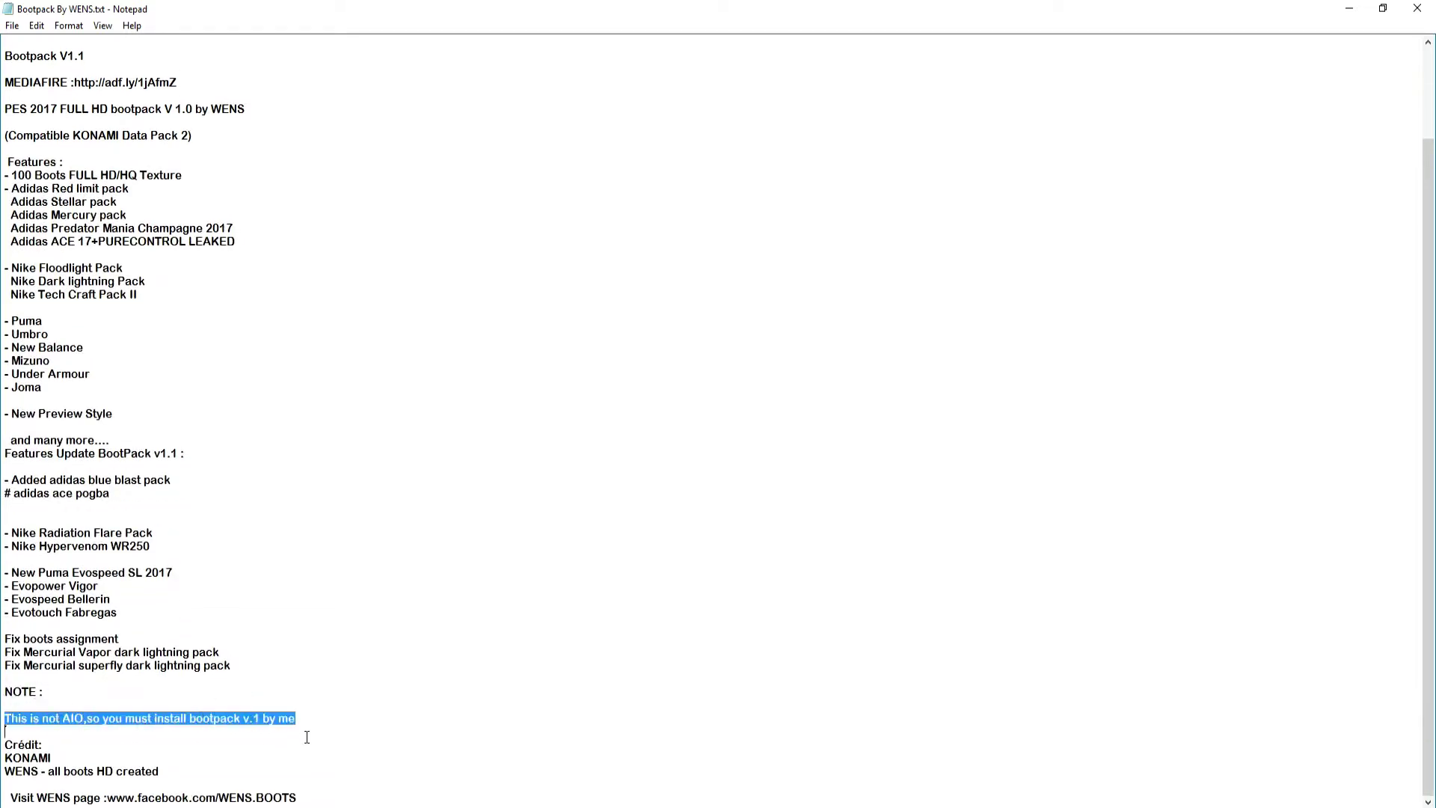
left_click(308, 723)
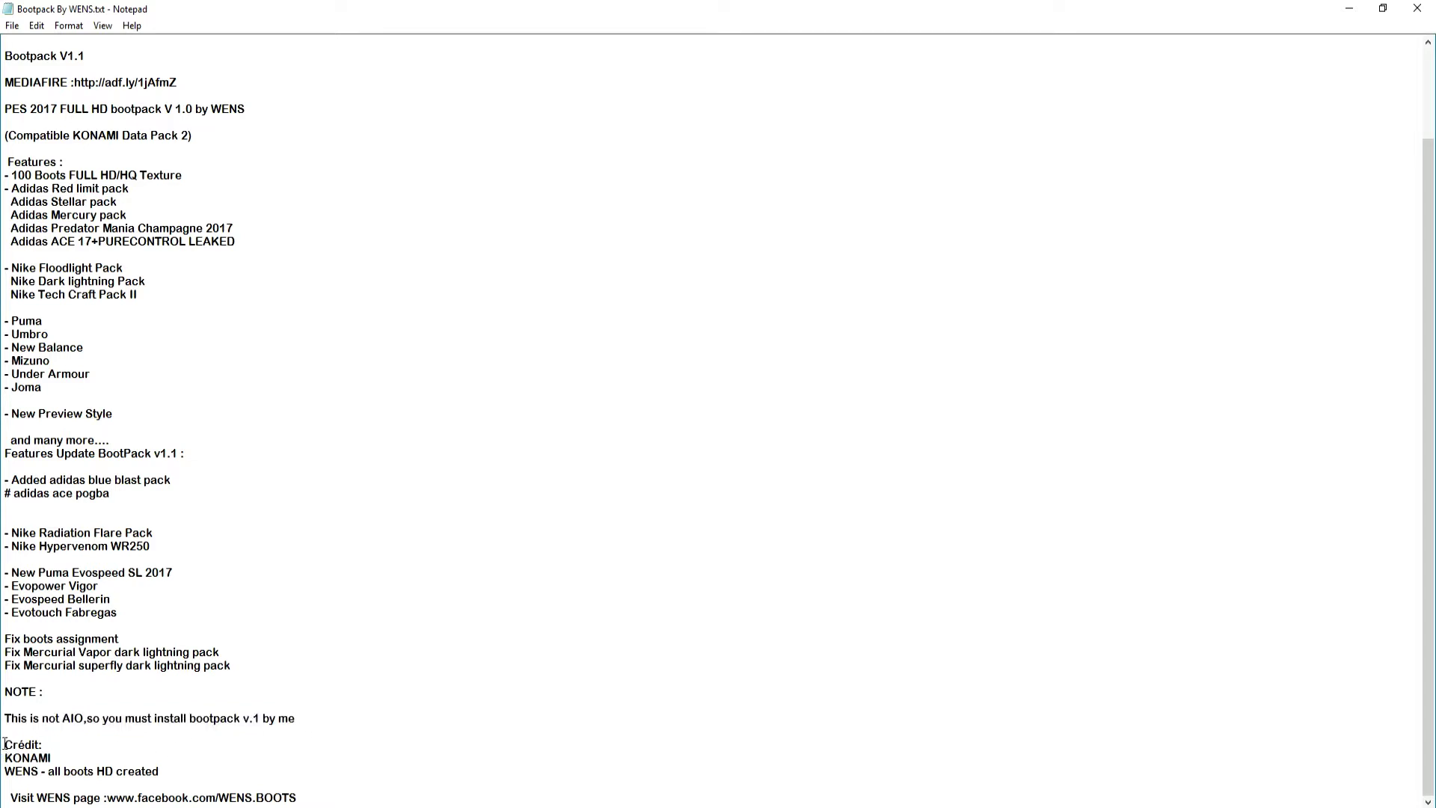
left_click_drag(38, 744, 313, 802)
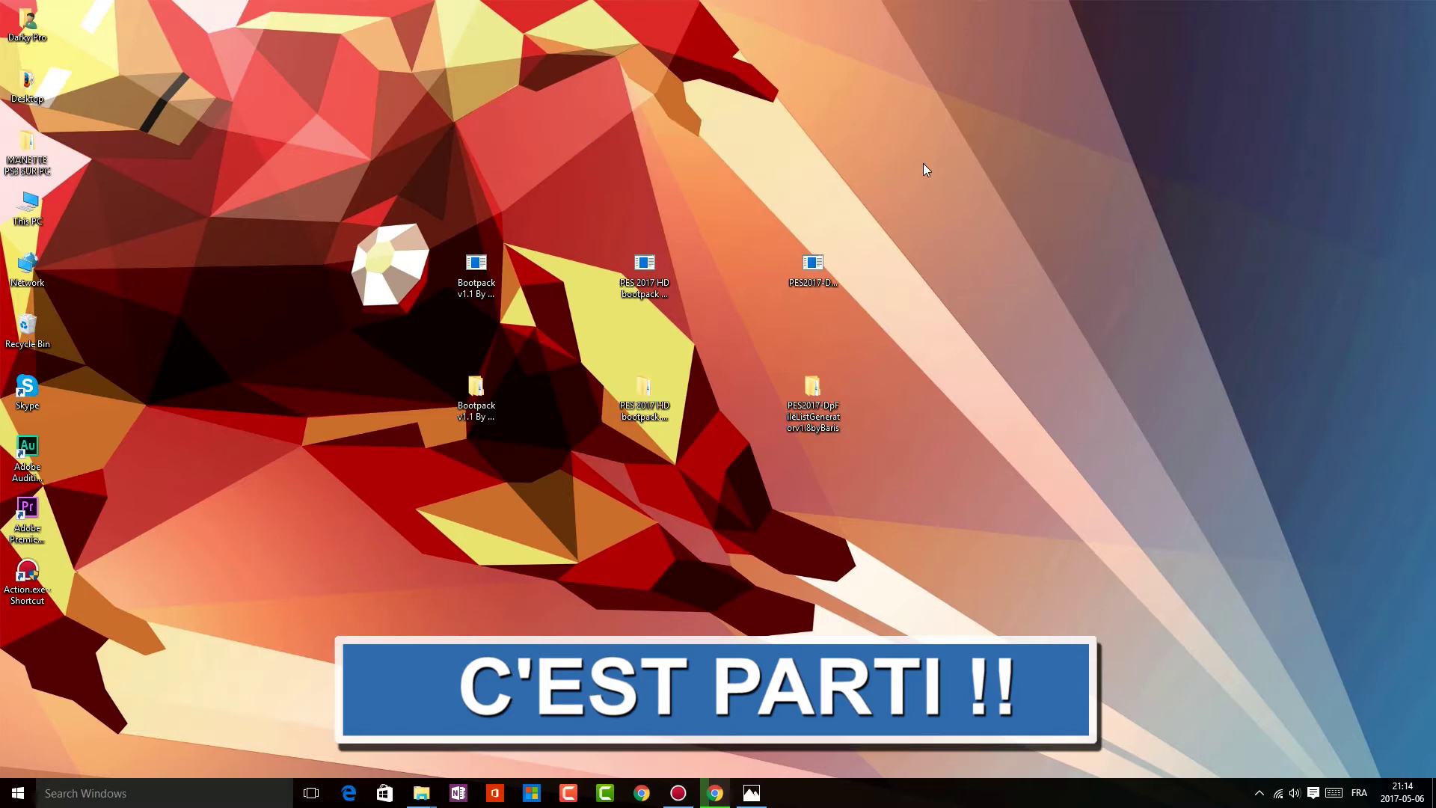
left_click_drag(953, 195, 958, 247)
left_click_drag(1140, 169, 964, 359)
left_click_drag(1020, 249, 913, 549)
left_click_drag(453, 193, 609, 157)
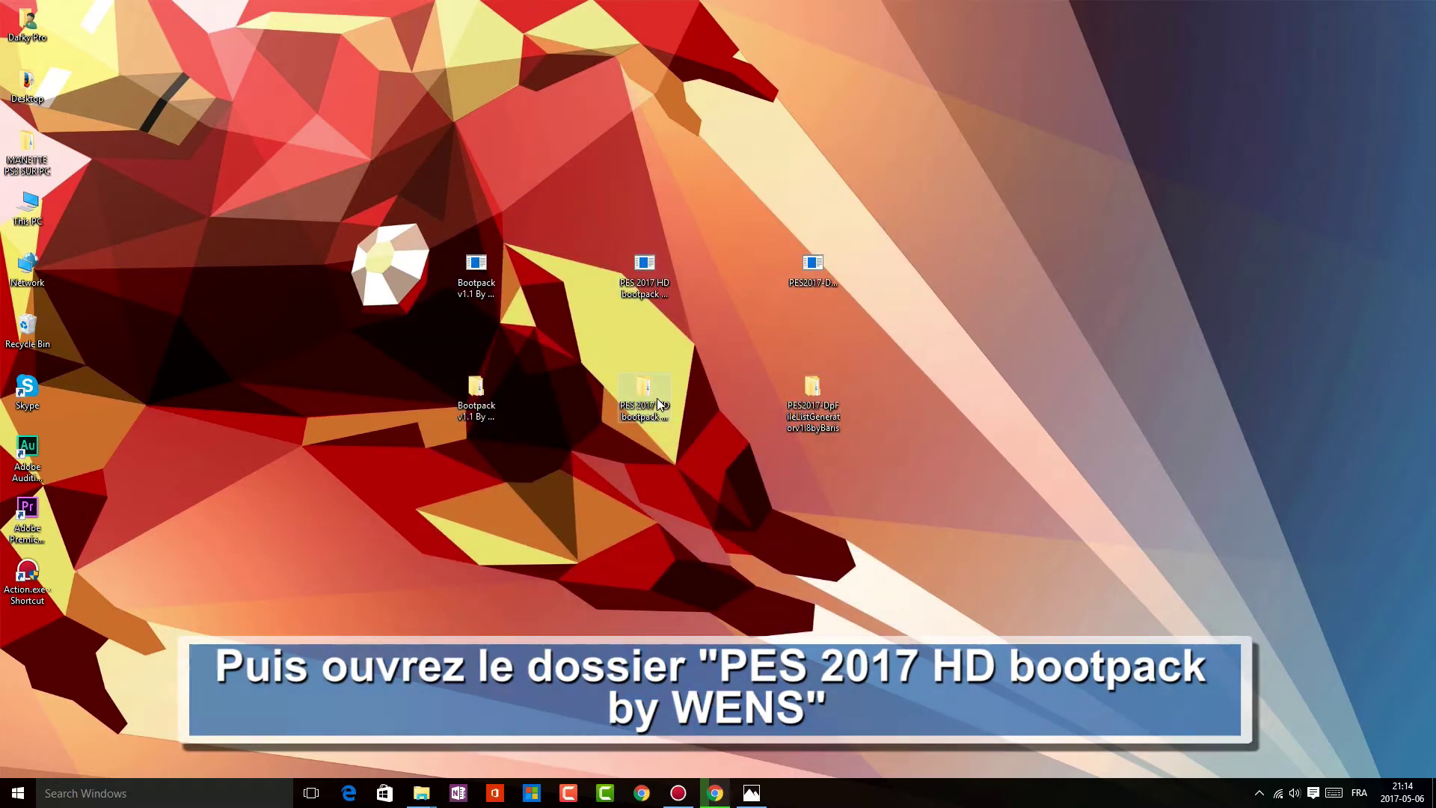
Open the inner "PES 2017 HD bootpack V1 by WENS" folder from the desktop and view its full preview and boots source images.
double_click(653, 395)
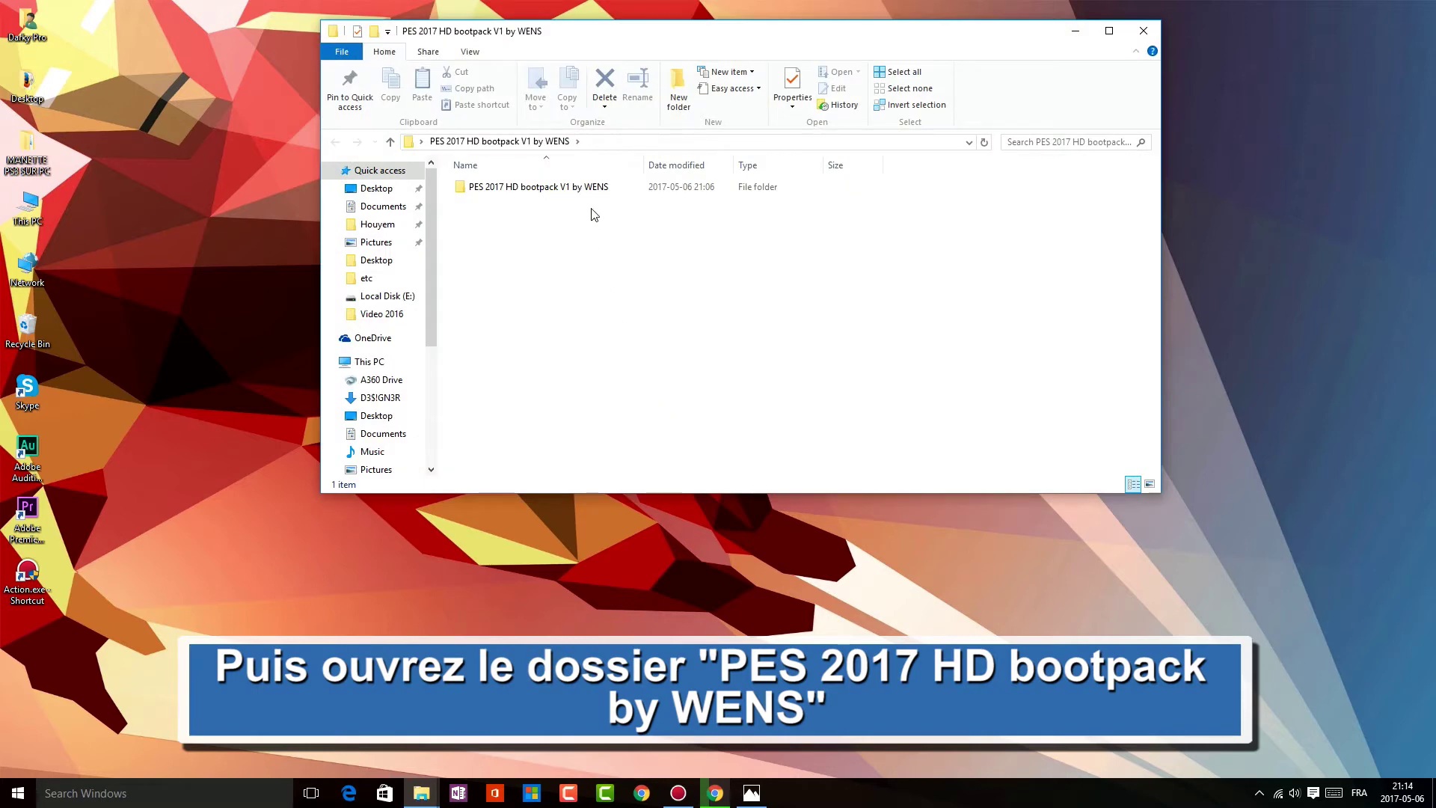
double_click(592, 189)
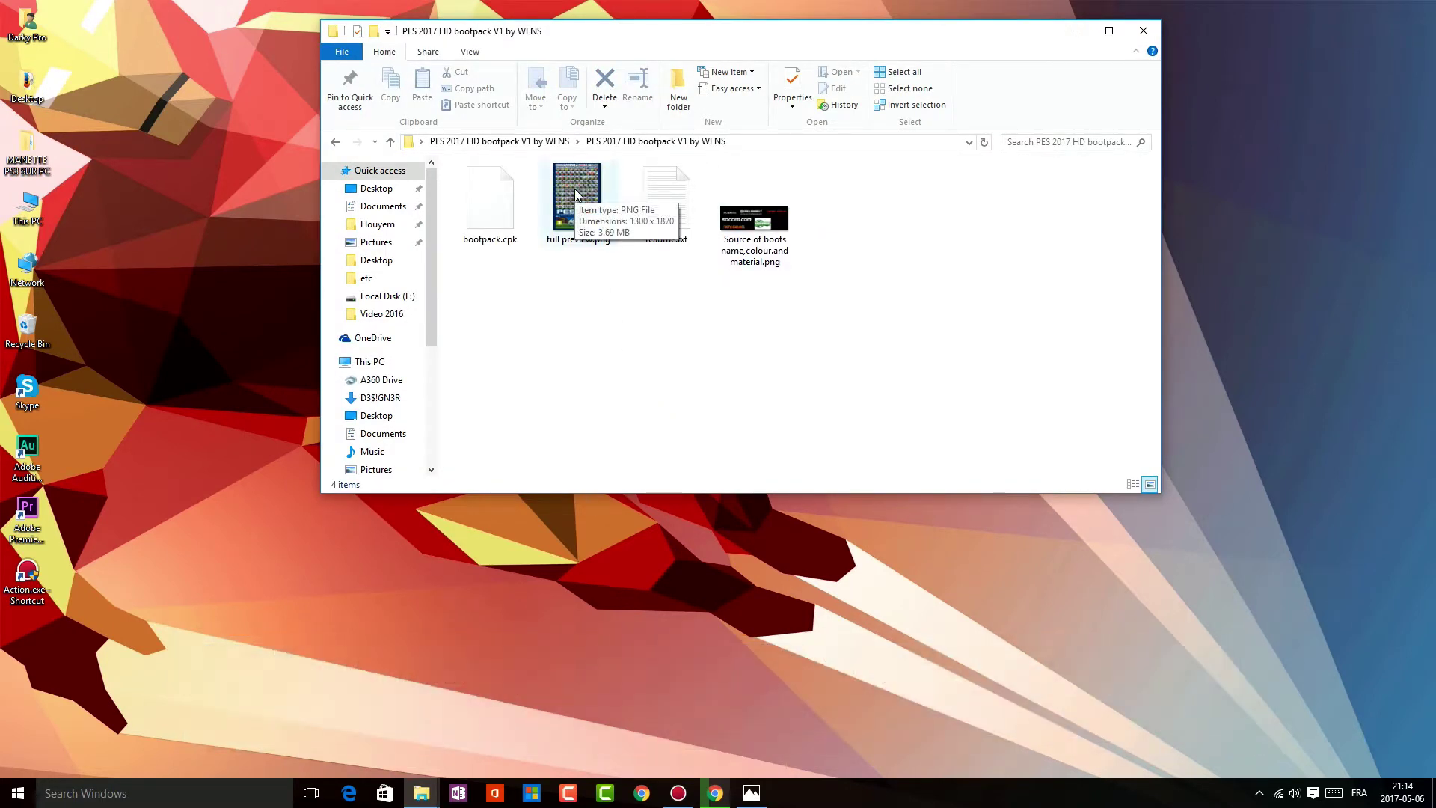
double_click(576, 196)
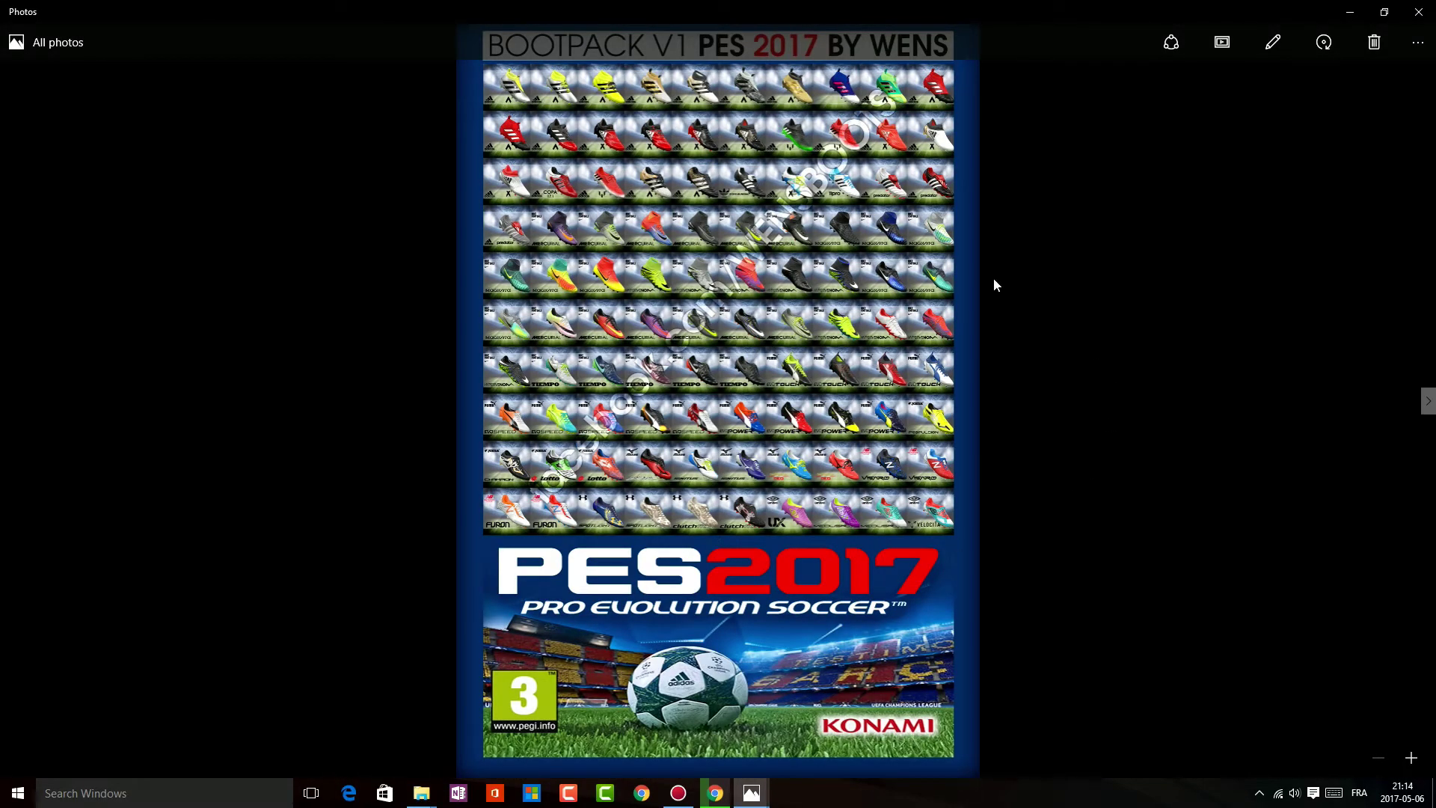
left_click(1415, 11)
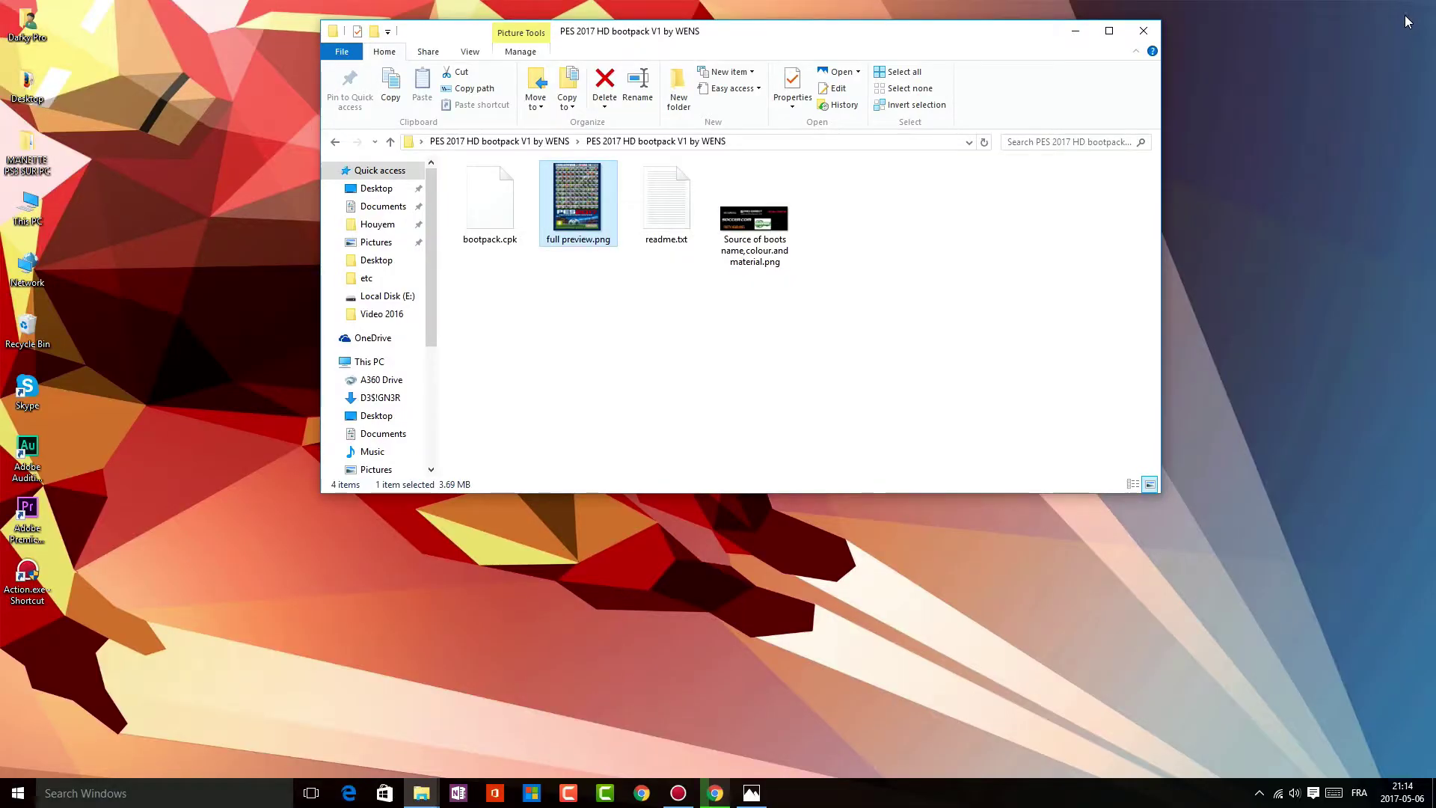
double_click(777, 225)
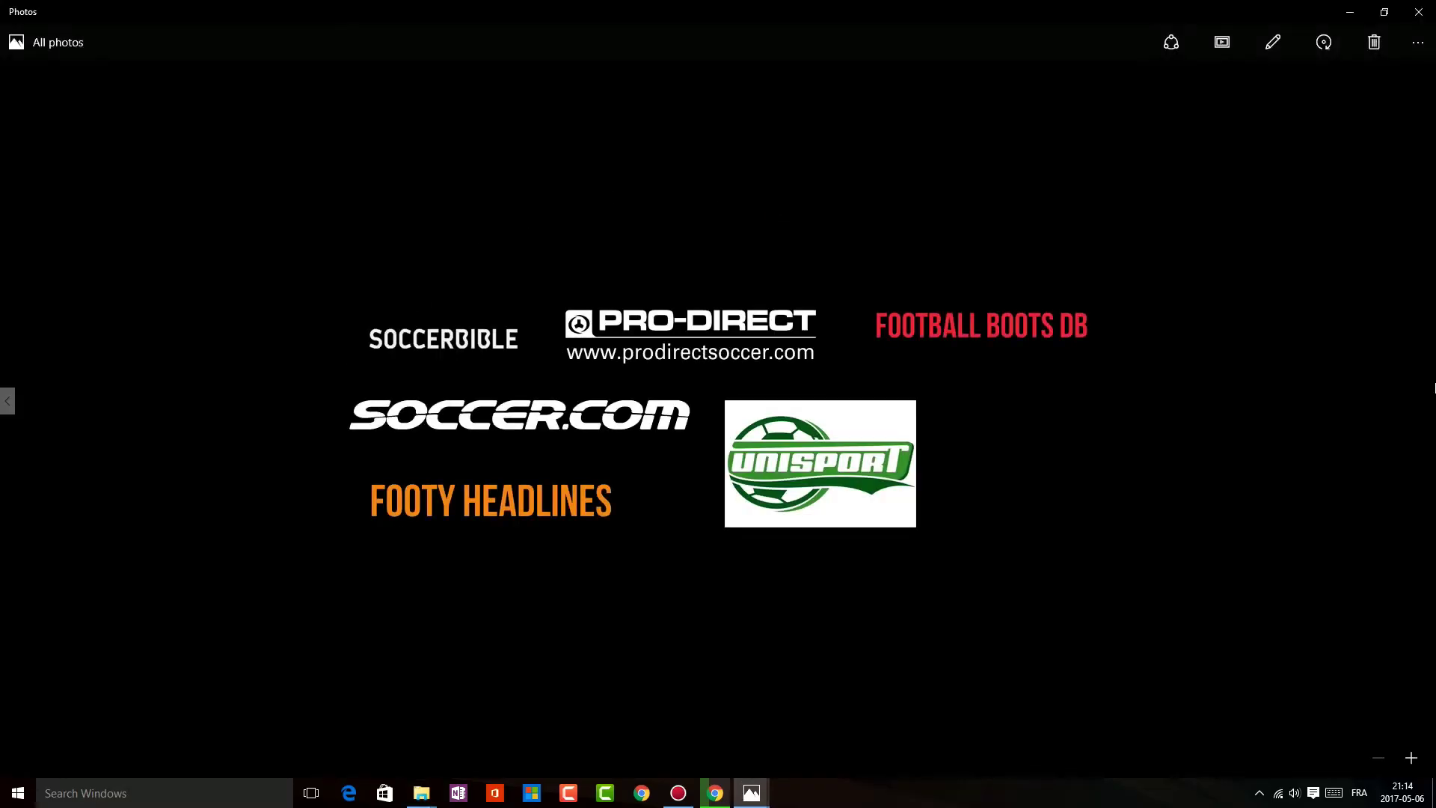
left_click(1418, 12)
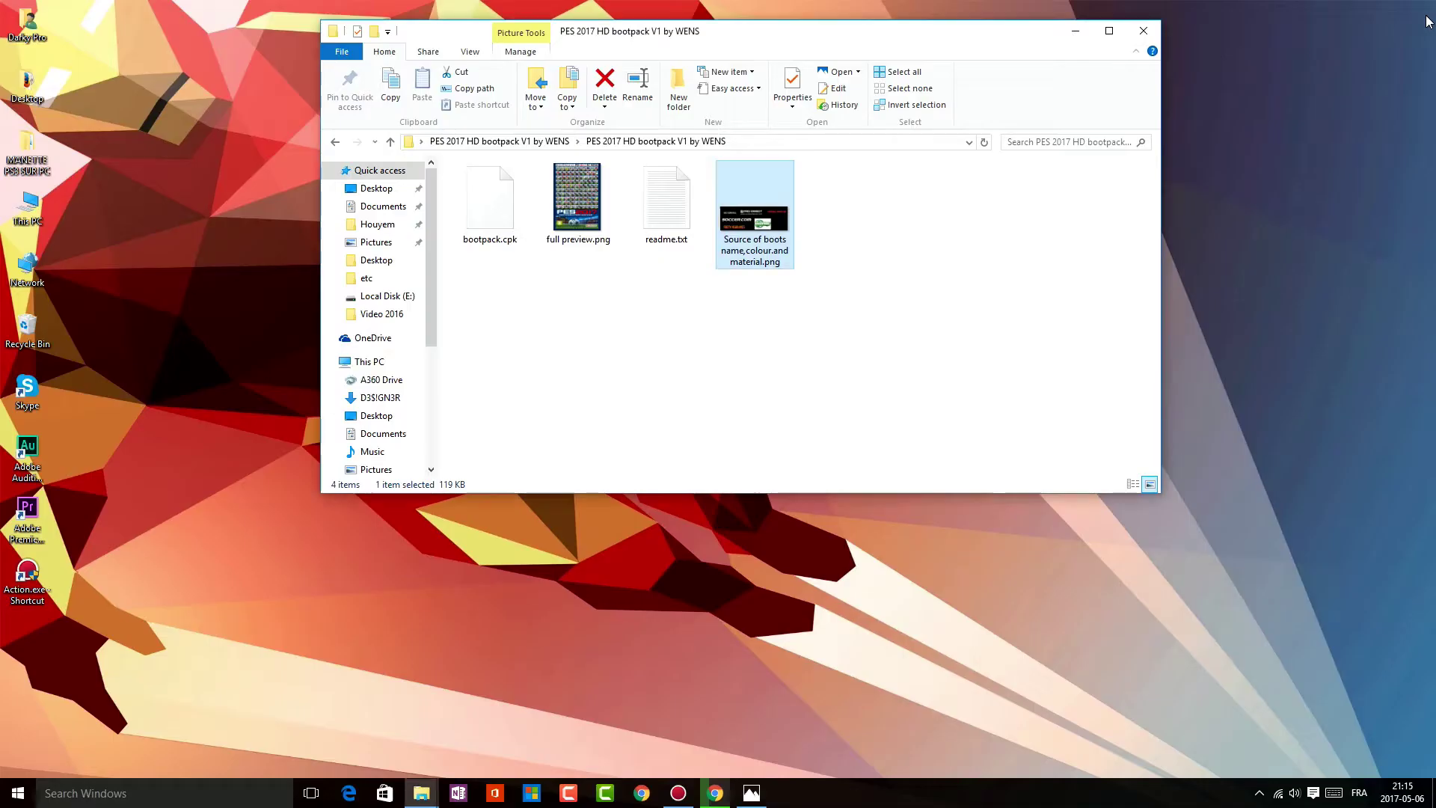
Copy bootpack.cpk from the V1 bootpack folder and close that folder window.
left_click(536, 282)
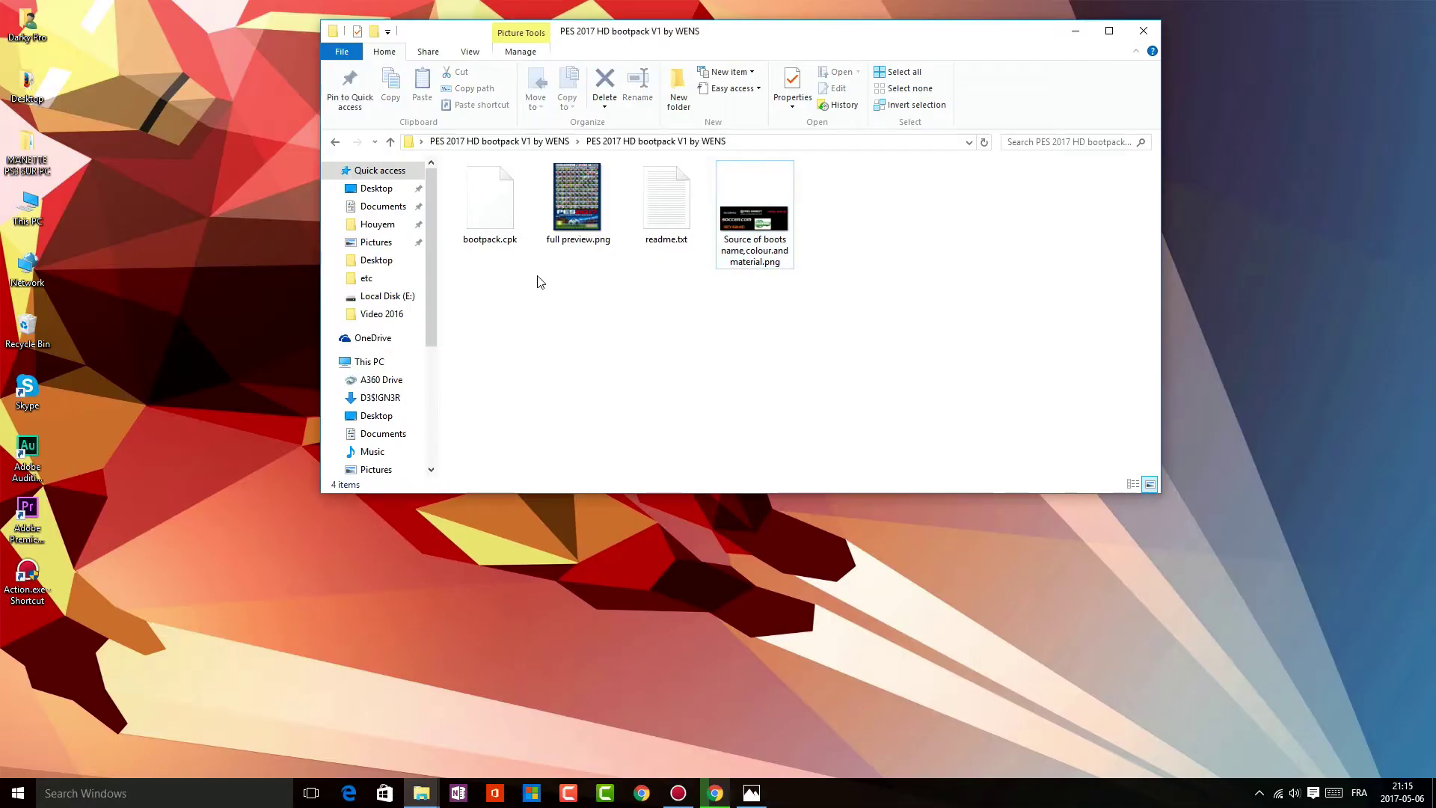
left_click(677, 227)
left_click_drag(641, 327, 673, 407)
left_click(488, 218)
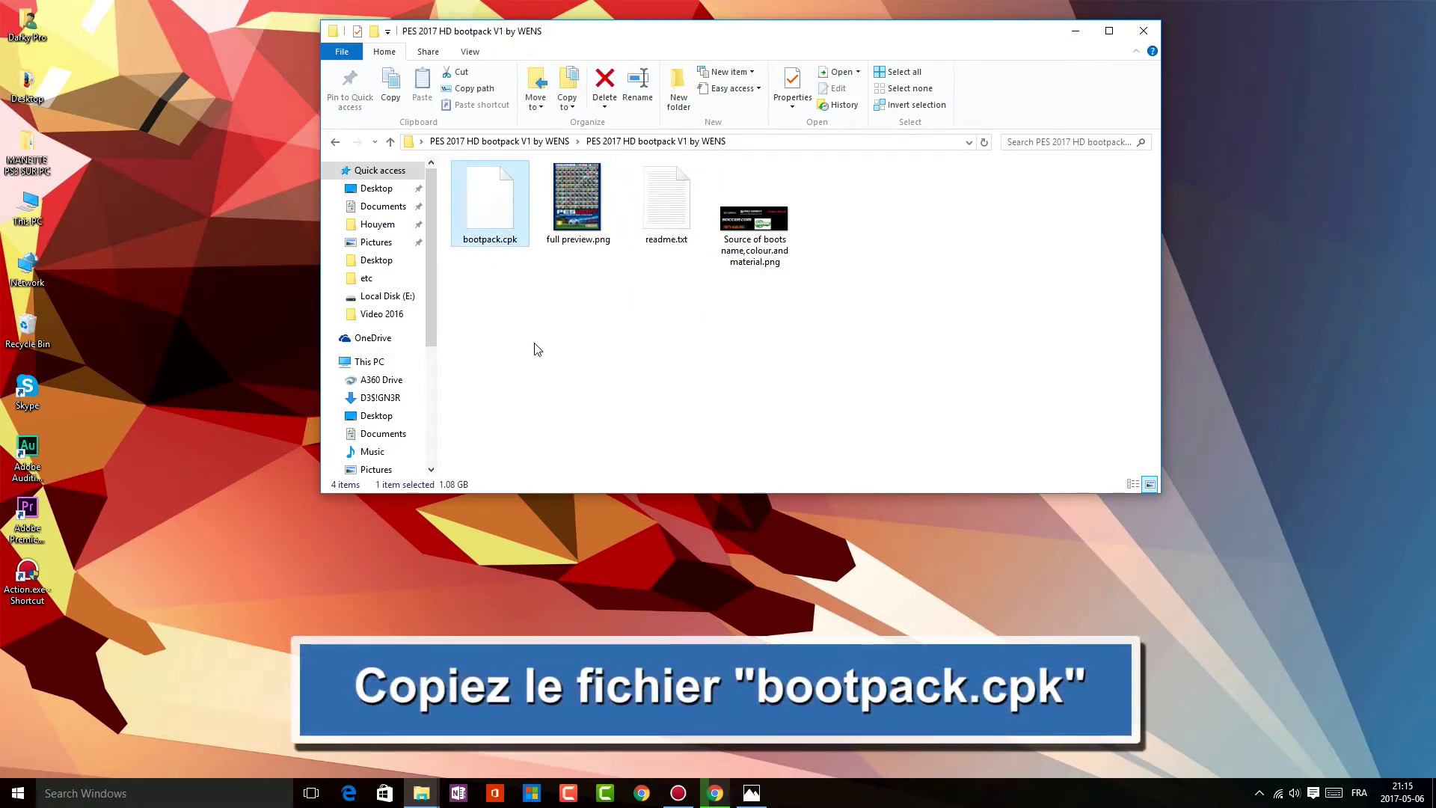
right_click(474, 211)
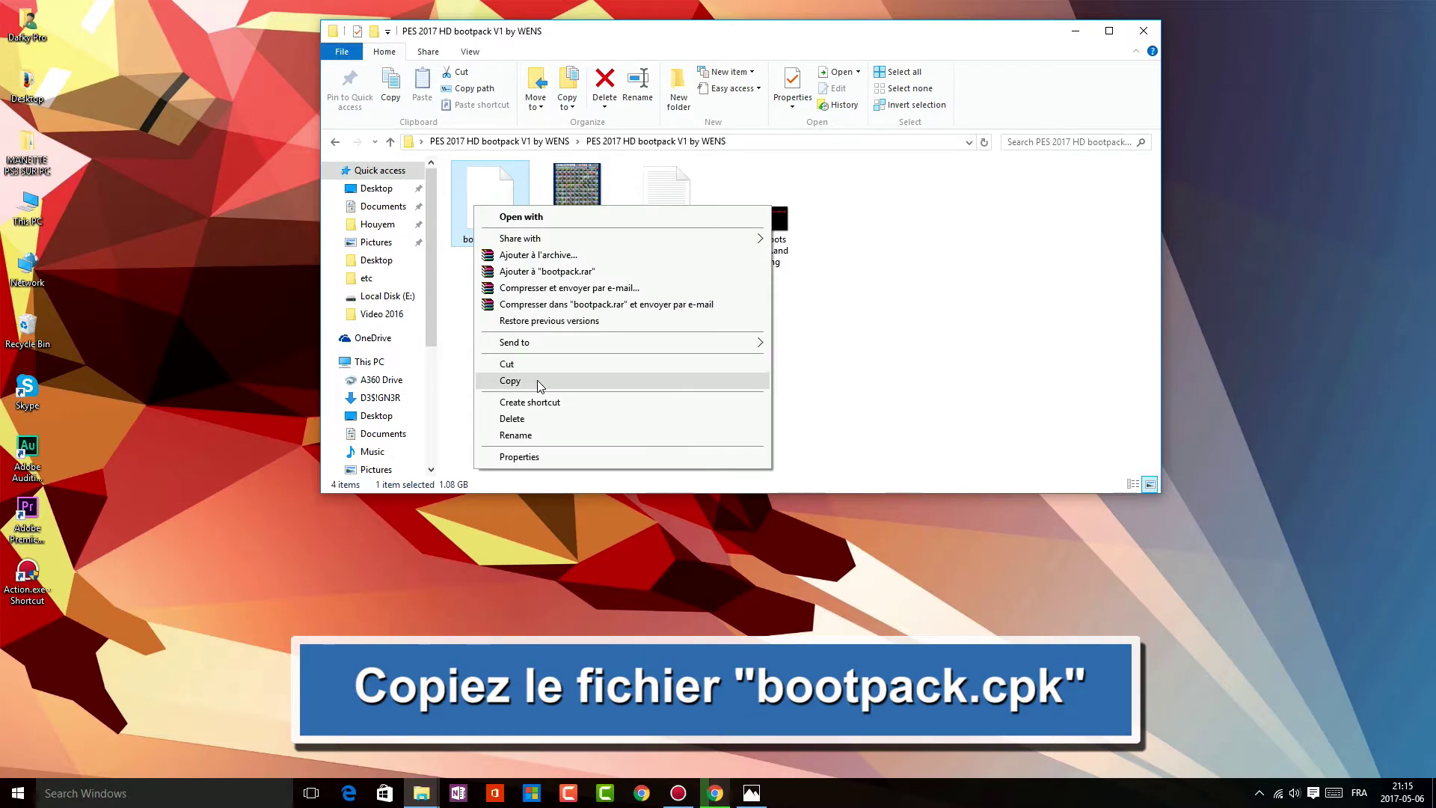
left_click(539, 382)
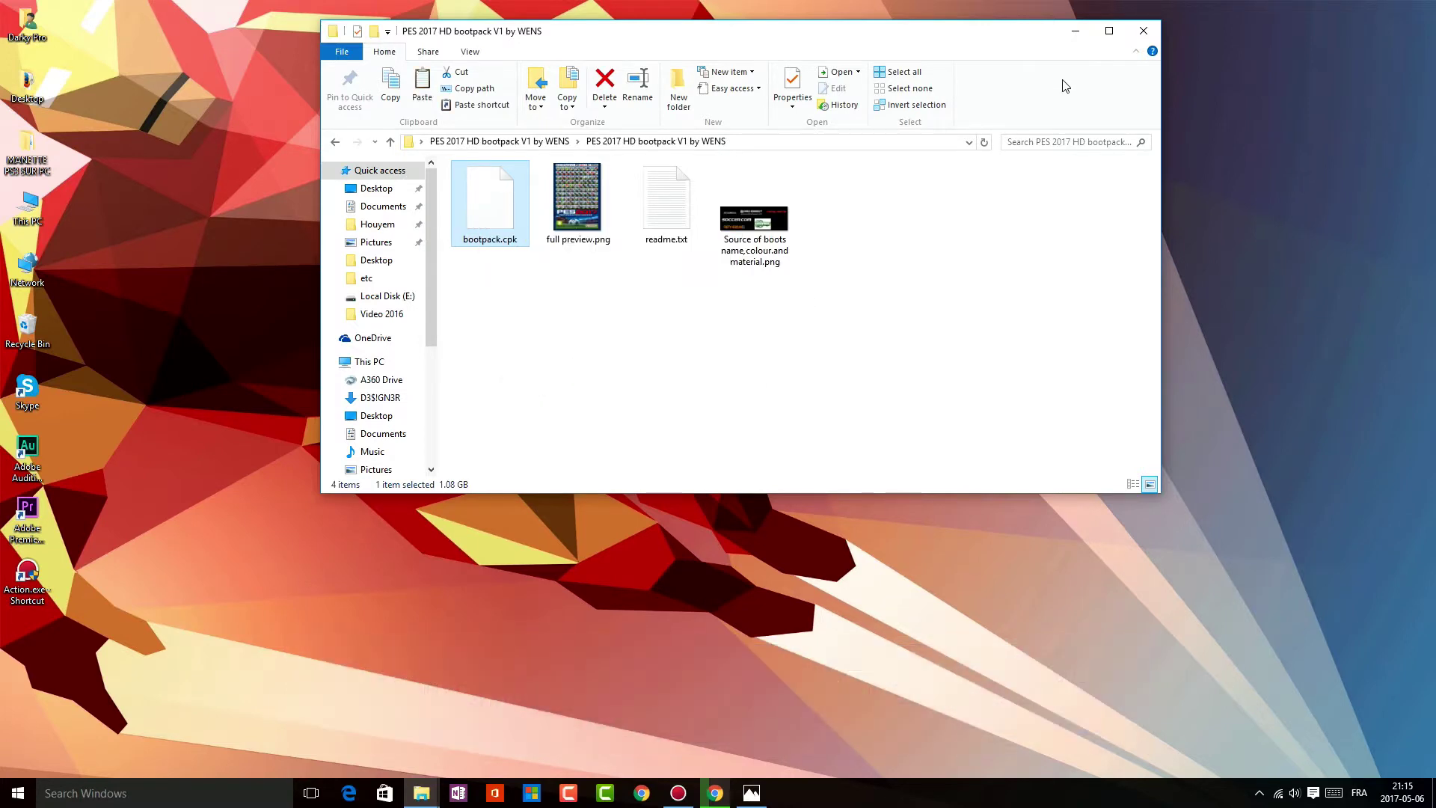
left_click(1143, 31)
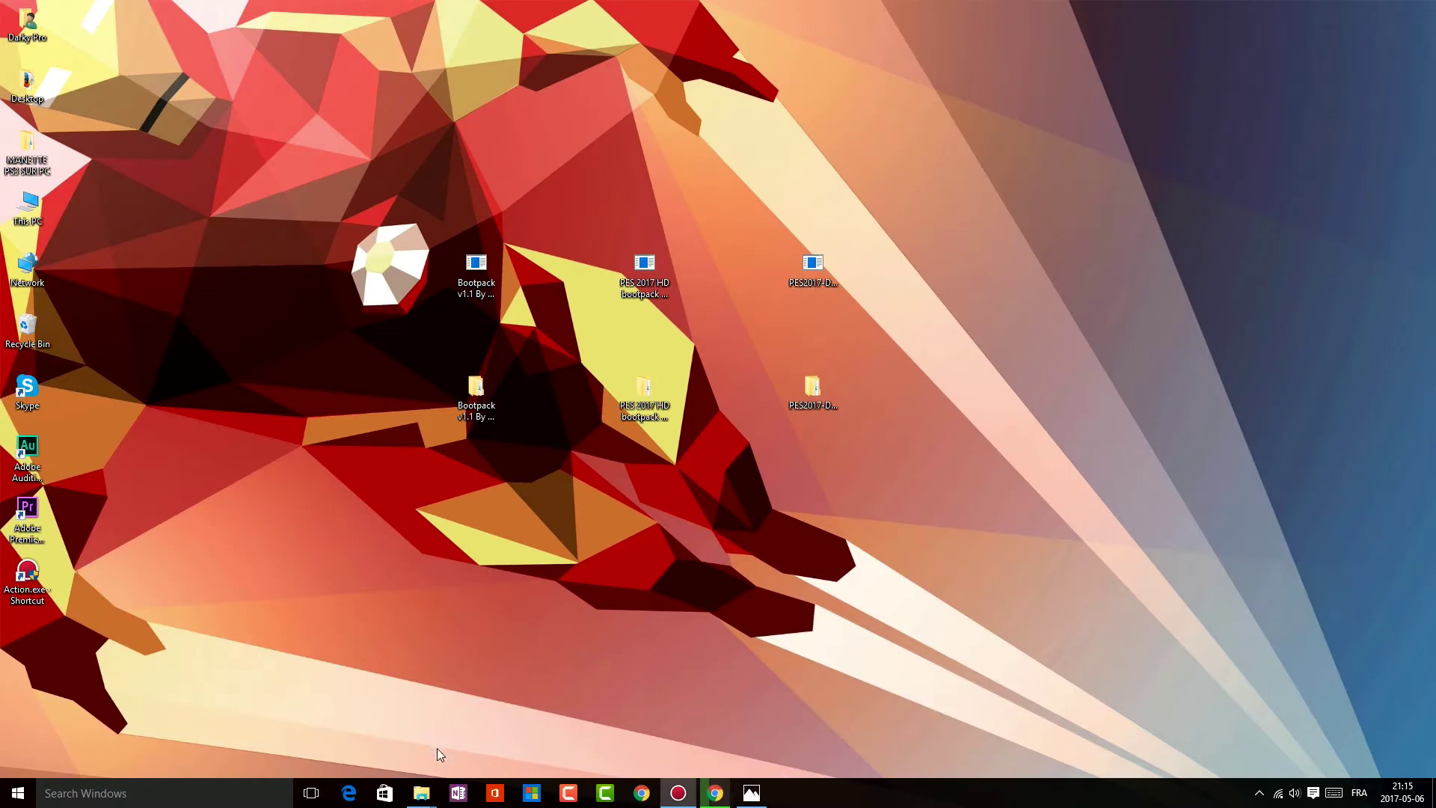
Paste bootpack.cpk into the download folder inside Pro Evolution Soccer 2017 on drive E and minimize the window.
mouse_move(421, 791)
left_click(408, 748)
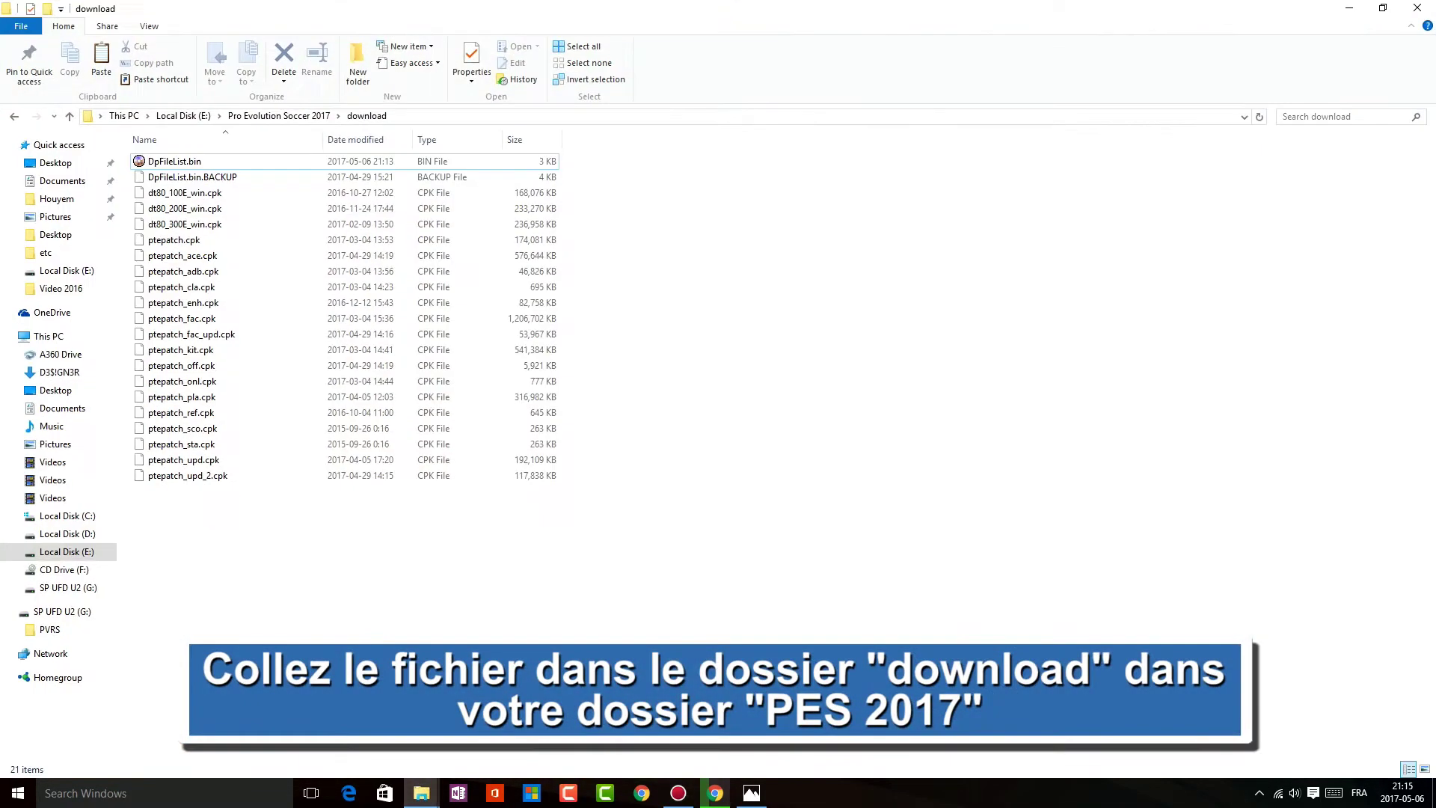
left_click(284, 116)
left_click_drag(713, 237, 874, 343)
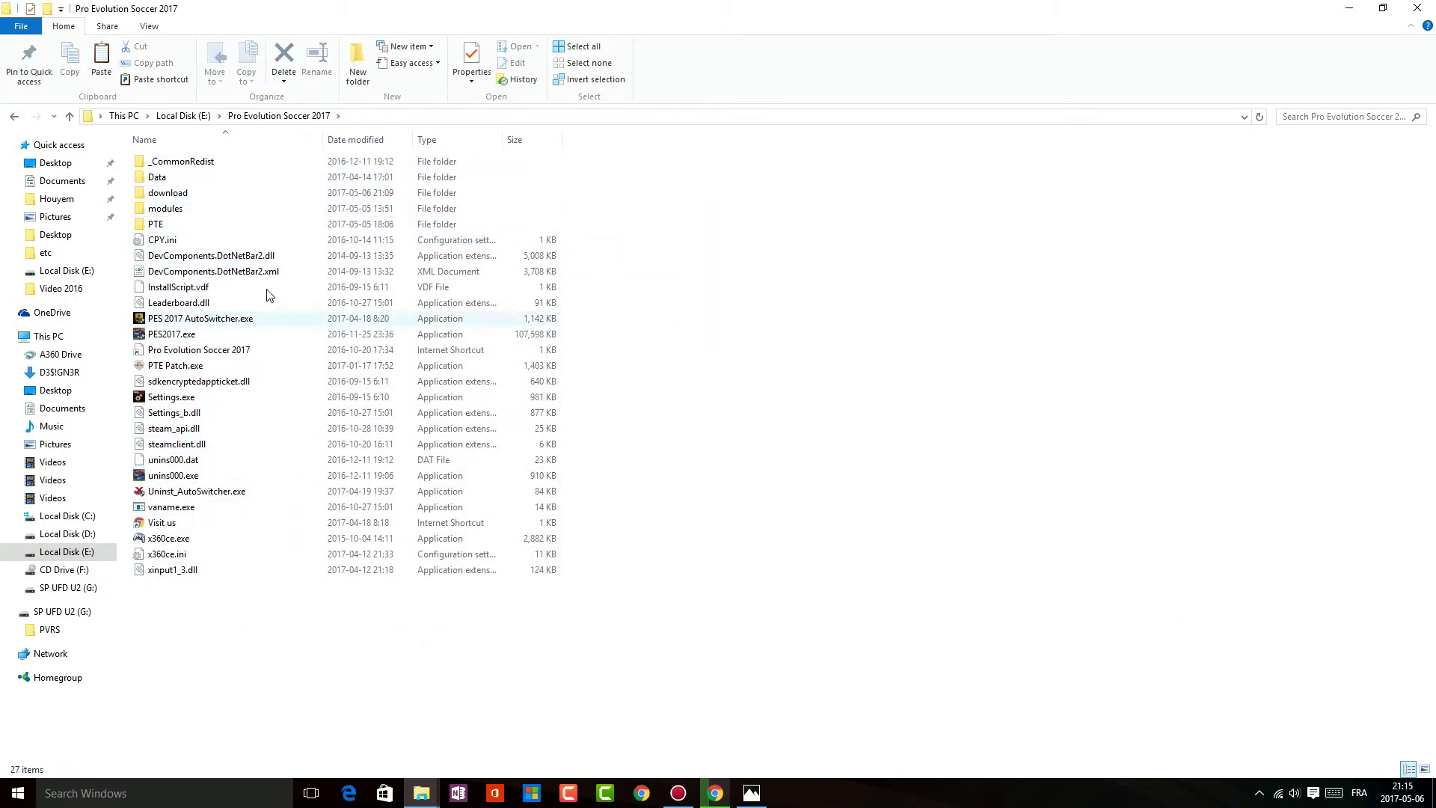
double_click(199, 193)
right_click(387, 552)
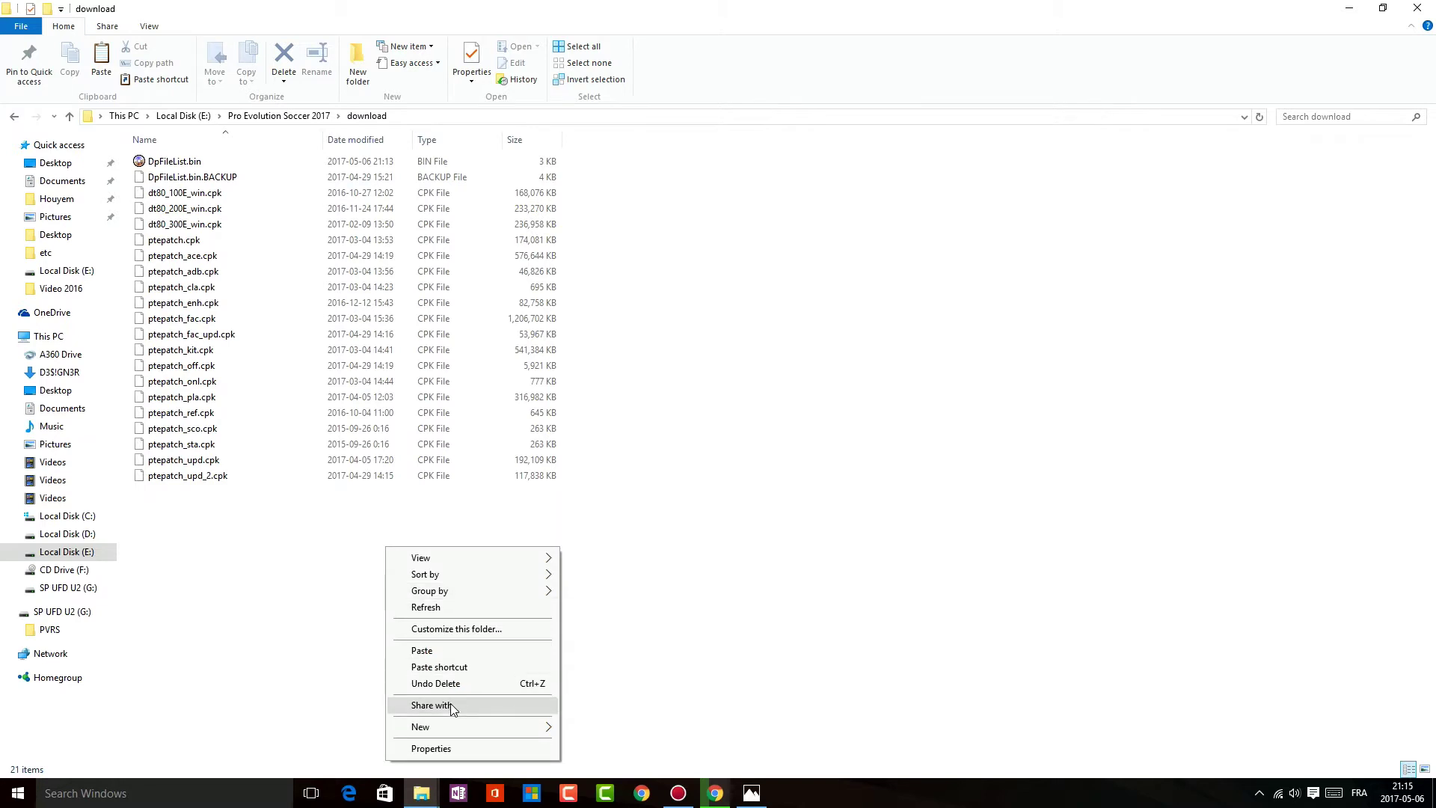
left_click(467, 652)
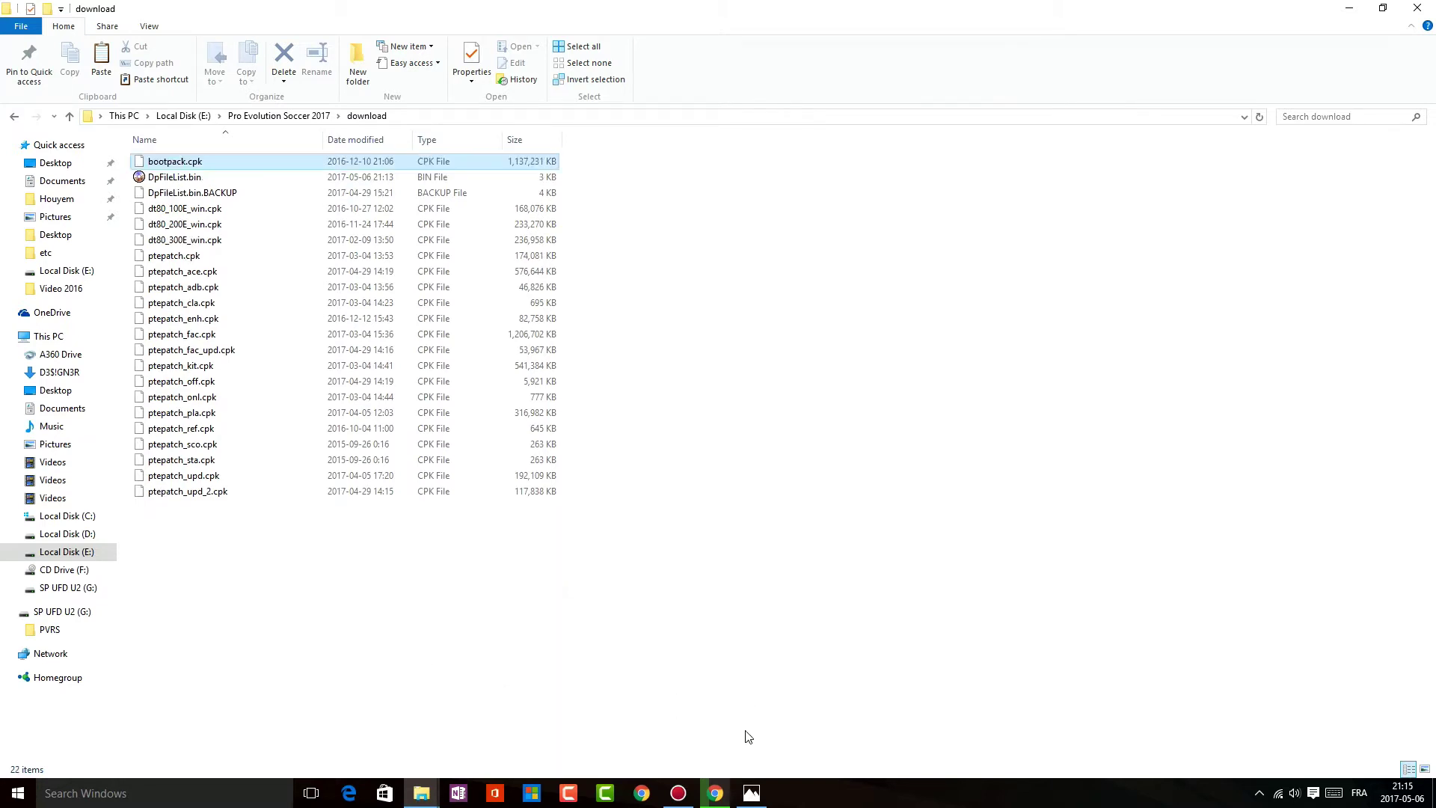
left_click(466, 595)
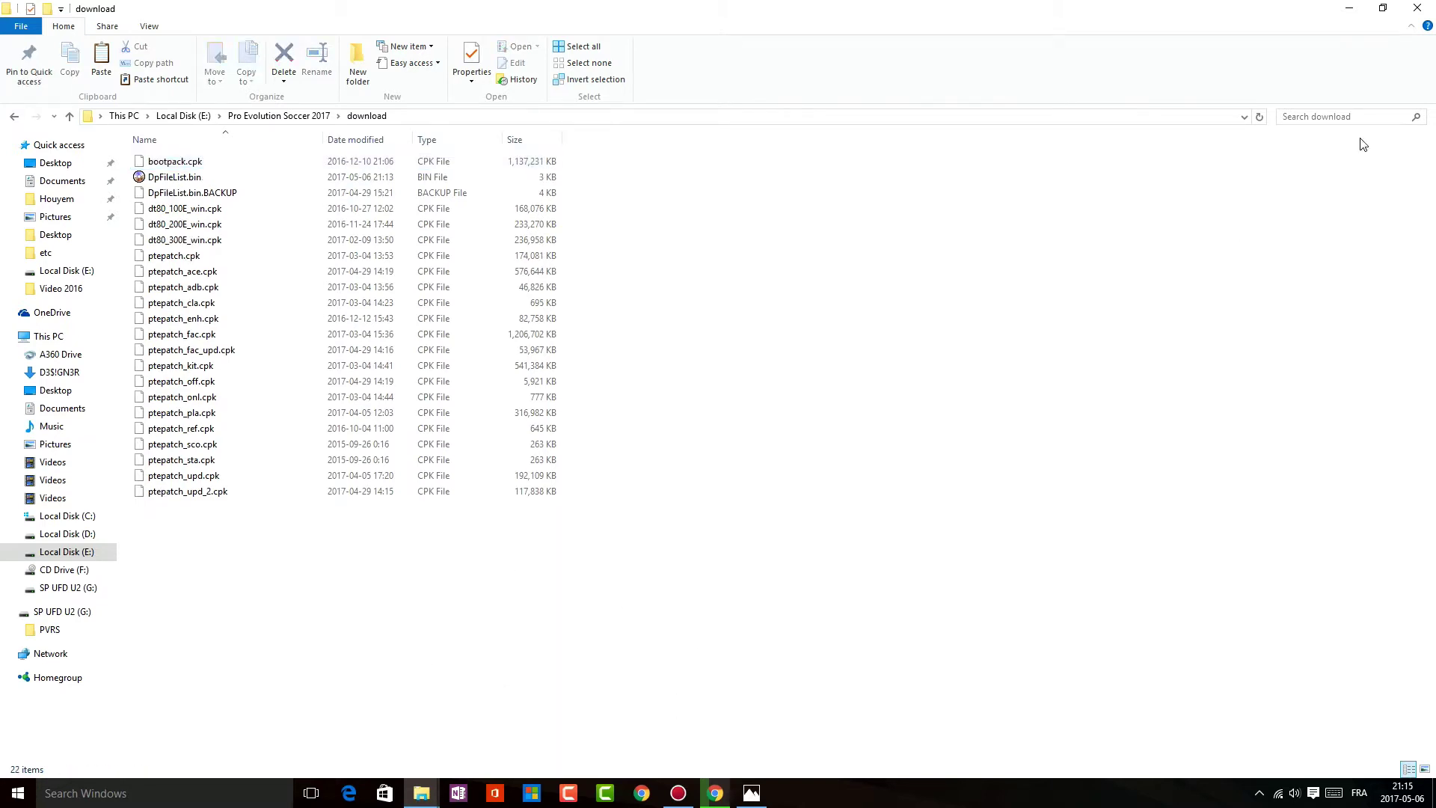
left_click(1343, 9)
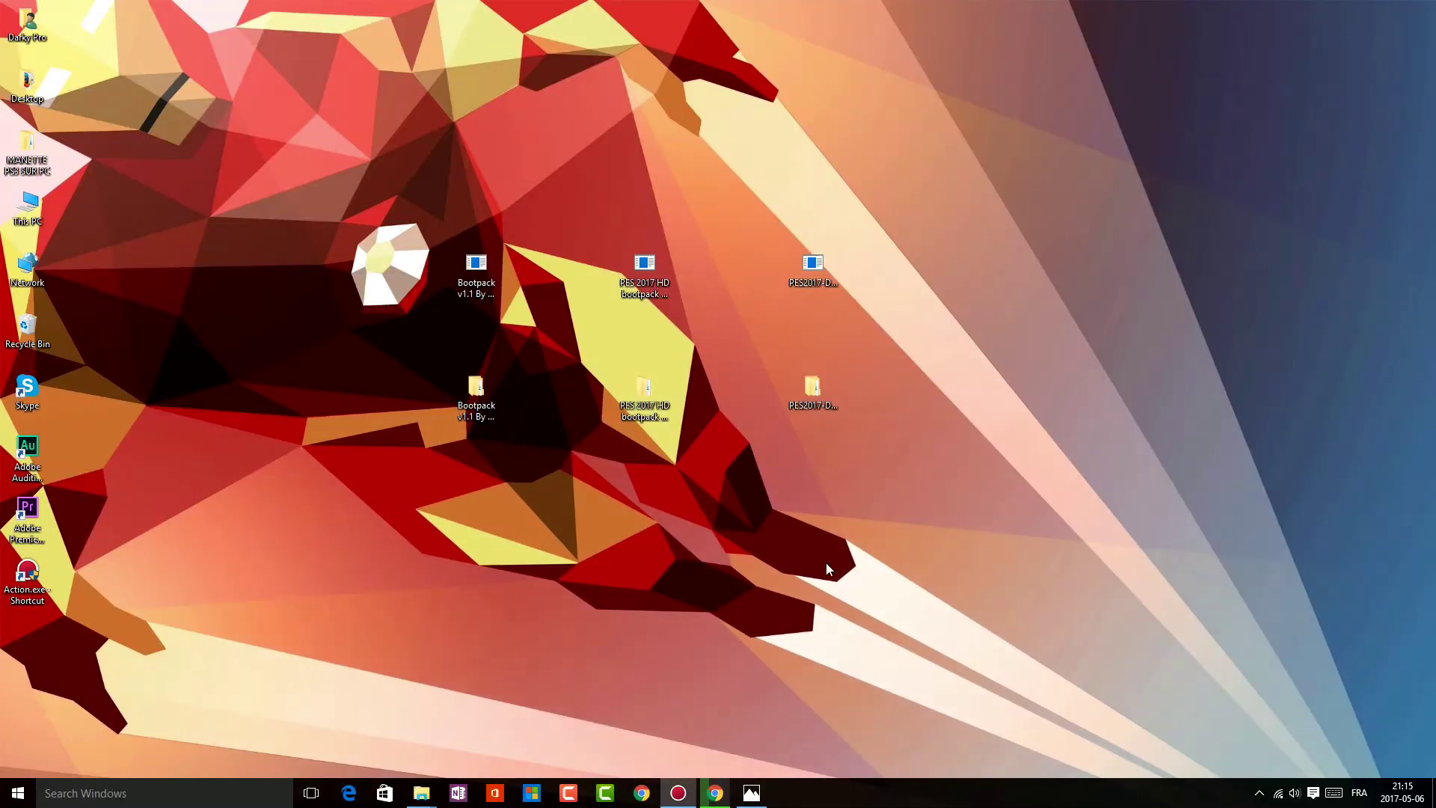
Open the inner "Bootpack v1.1 By WENS" folder from the desktop and view PREVIEW.png.
left_click_drag(423, 218, 404, 322)
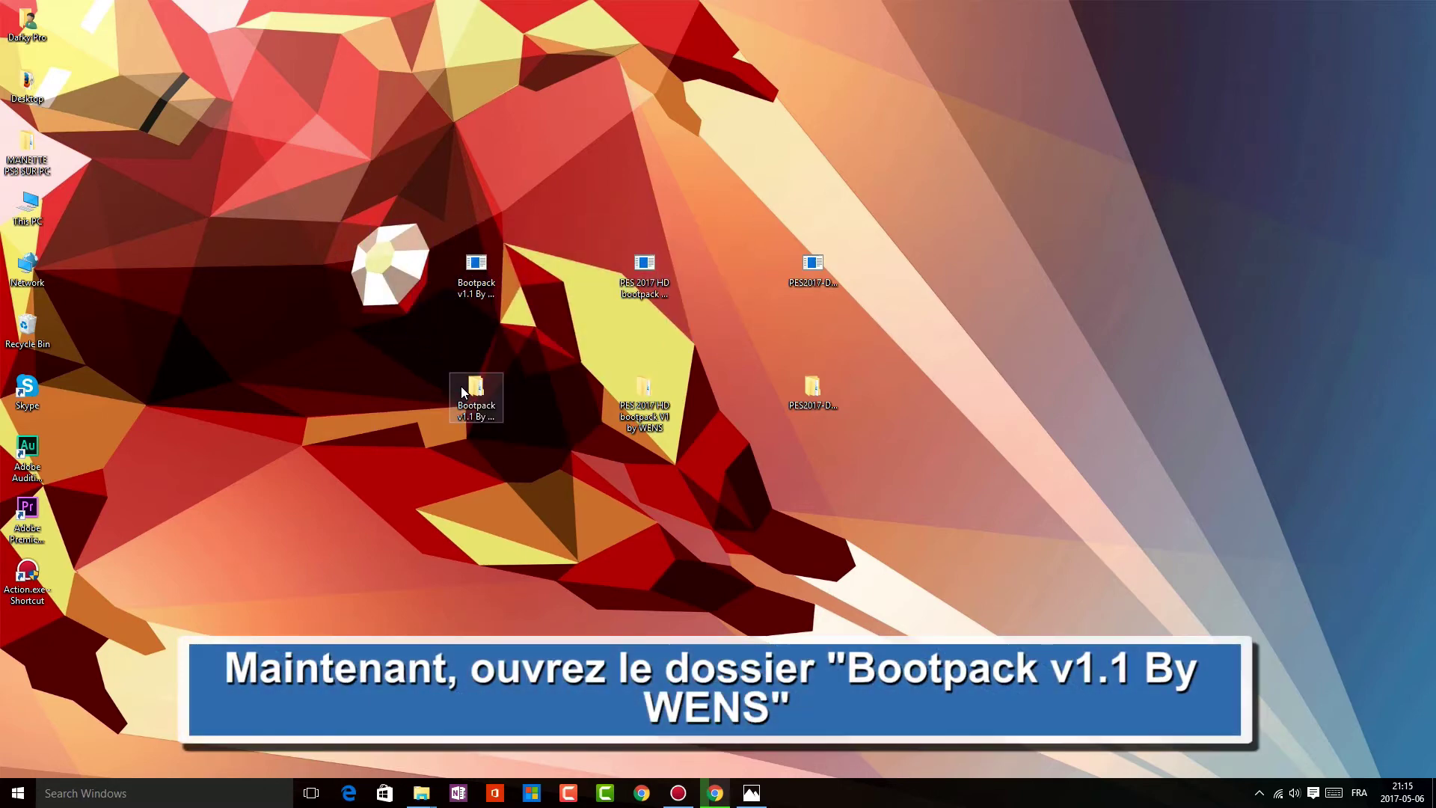
double_click(463, 386)
double_click(597, 208)
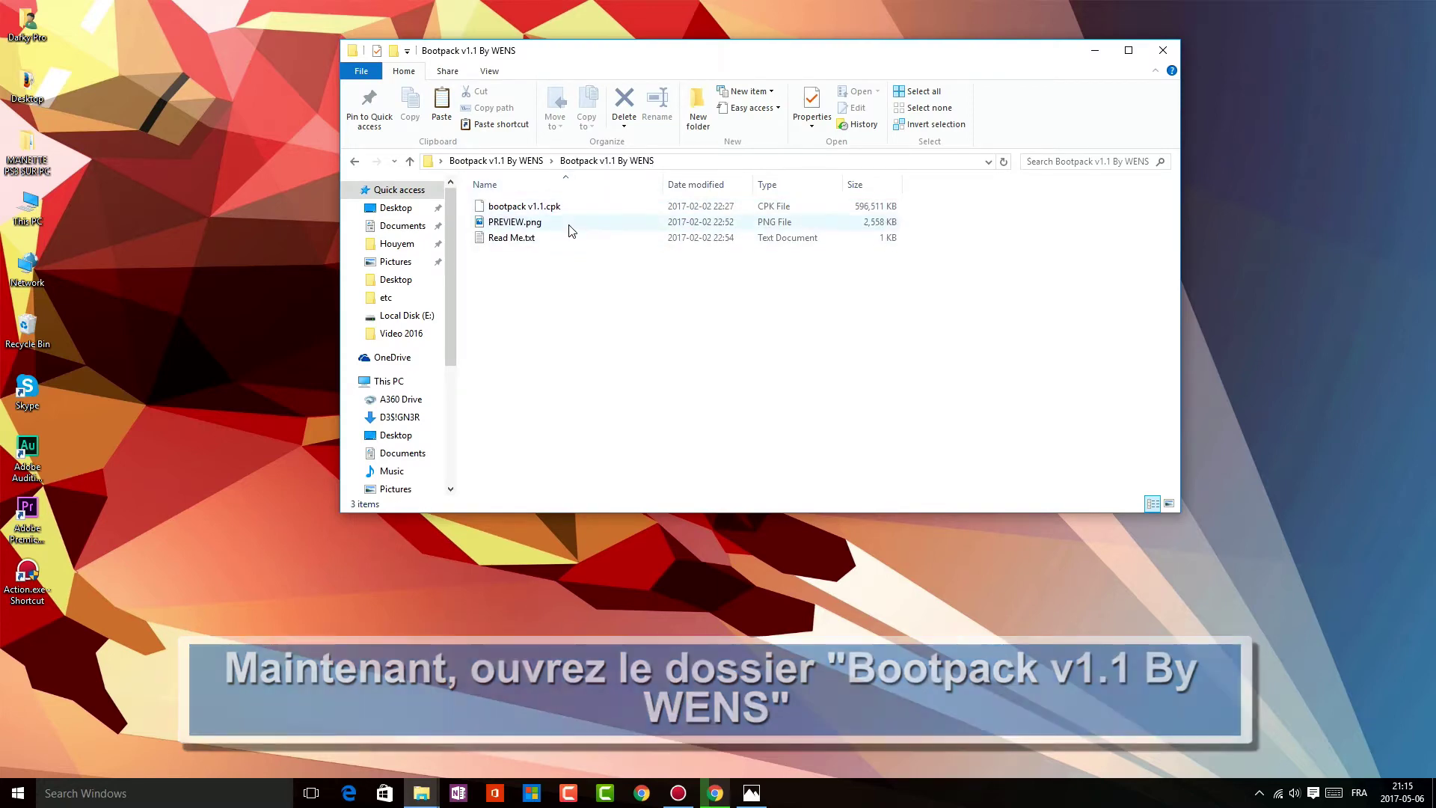
double_click(568, 222)
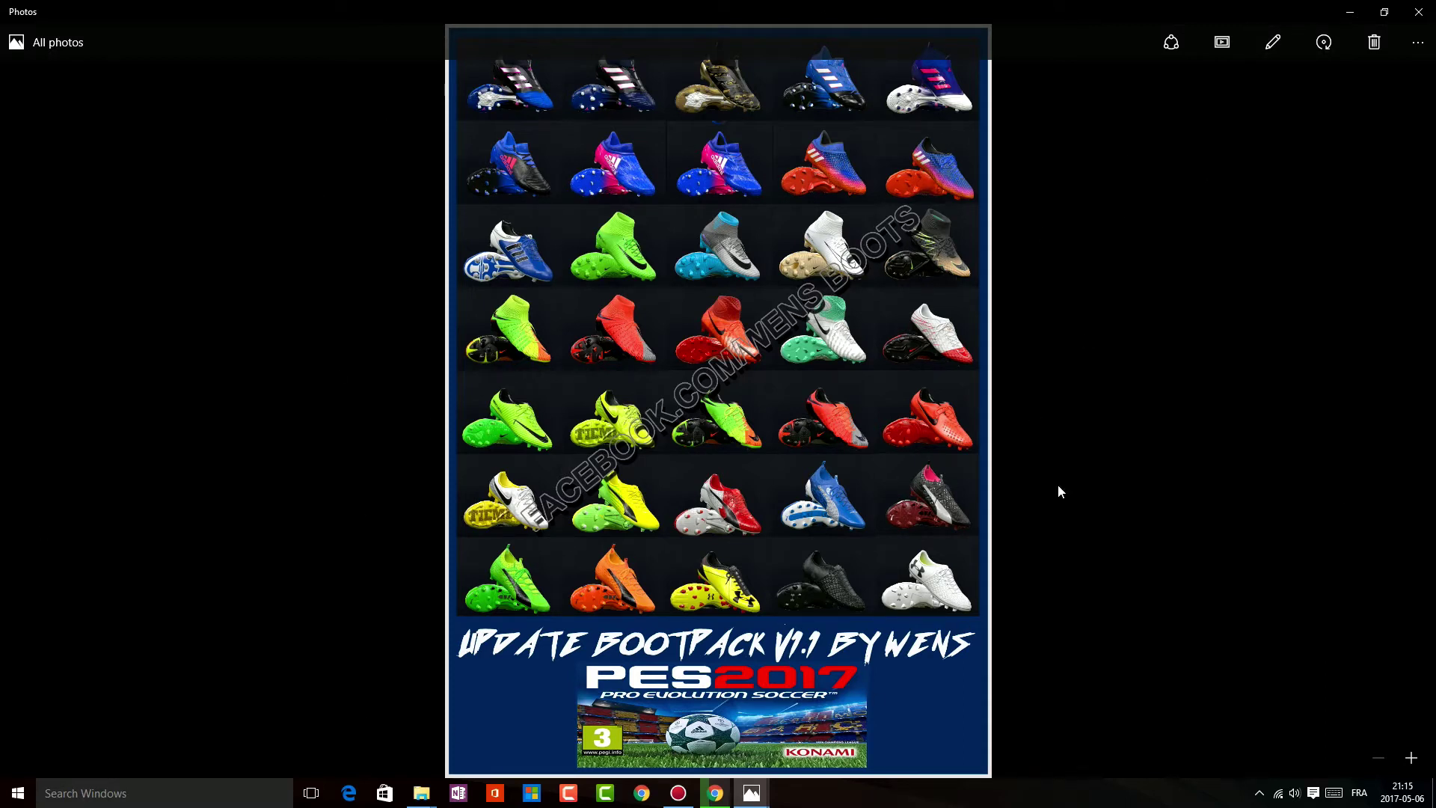
left_click(1423, 22)
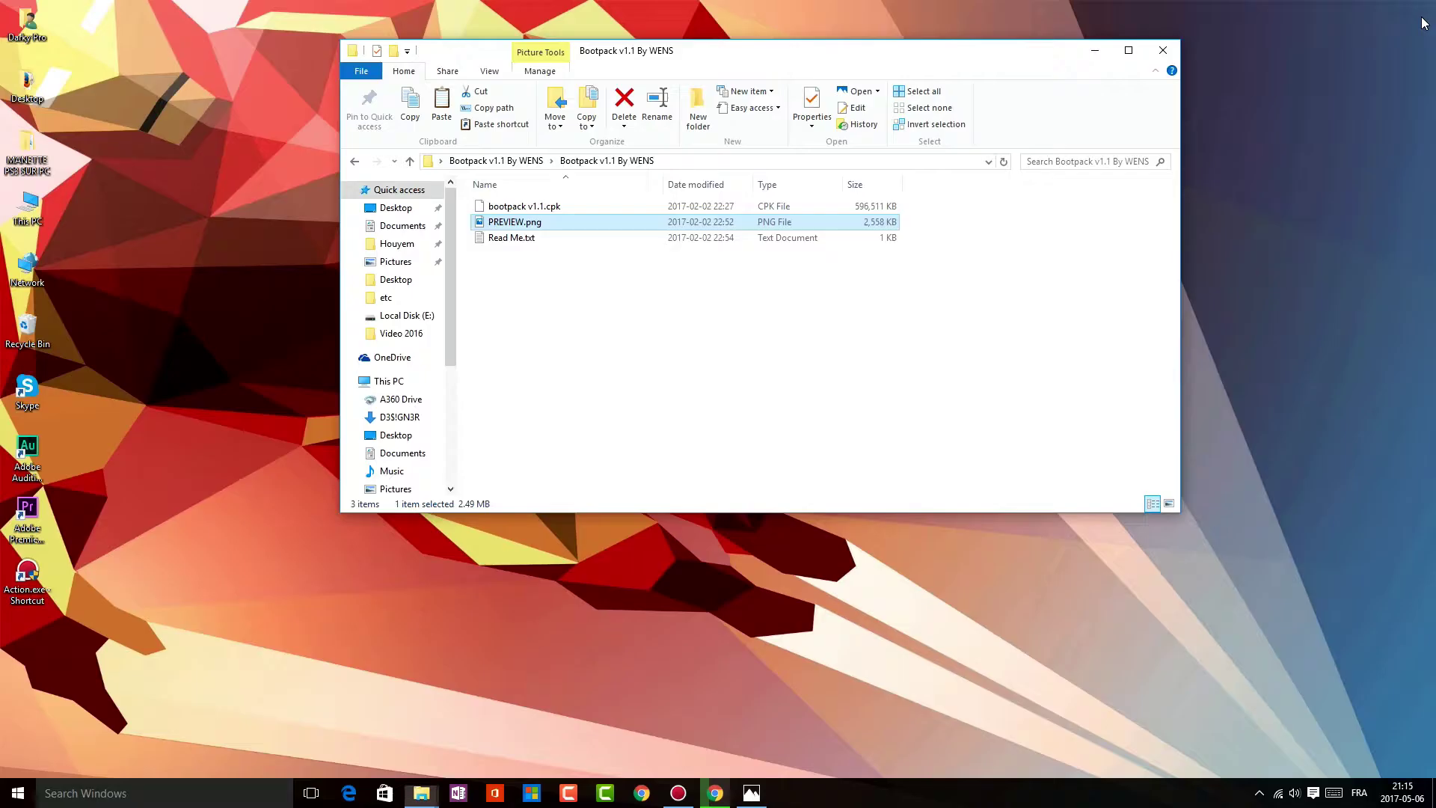
Copy bootpack v1.1.cpk from the Bootpack v1.1 folder and minimize that window.
left_click(558, 267)
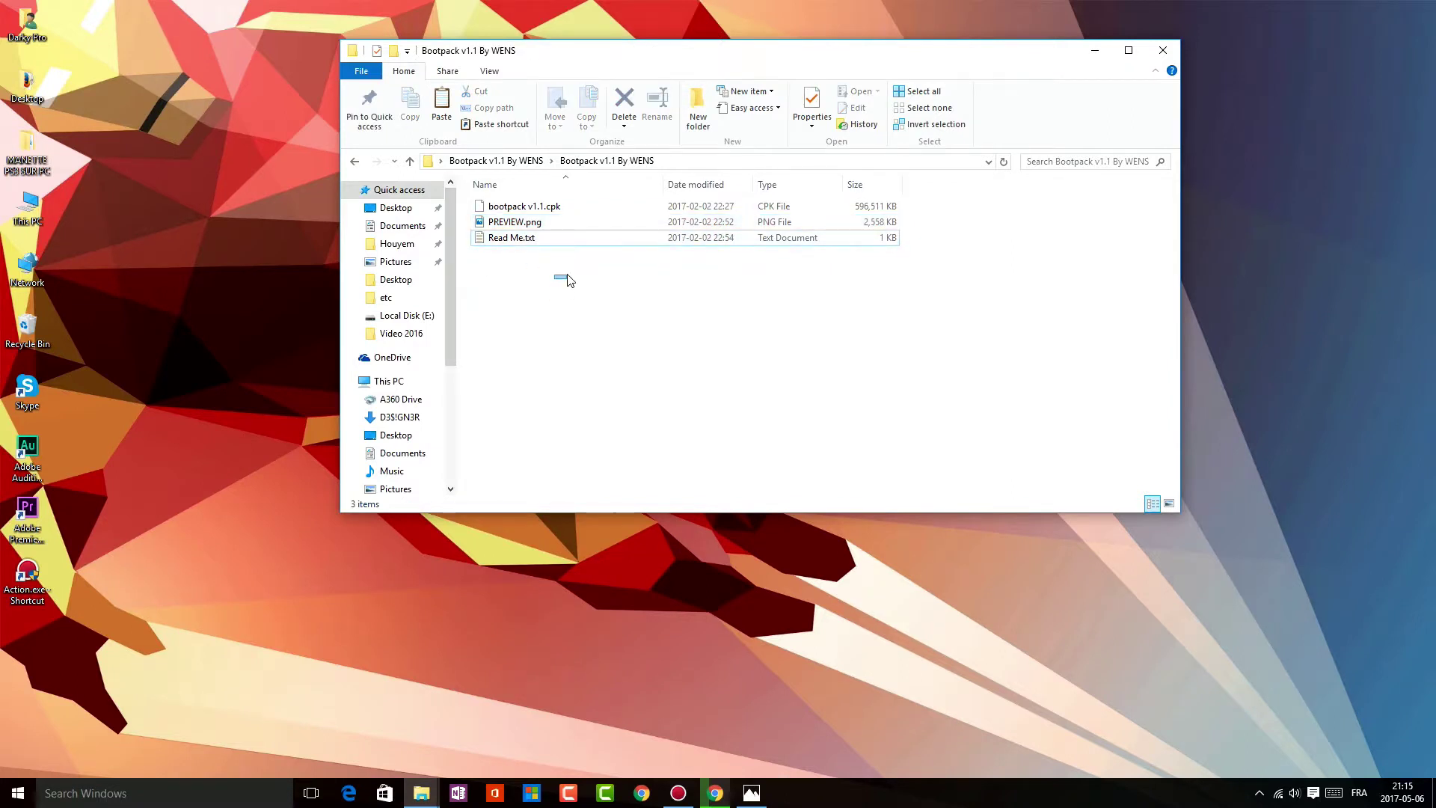
left_click(584, 208)
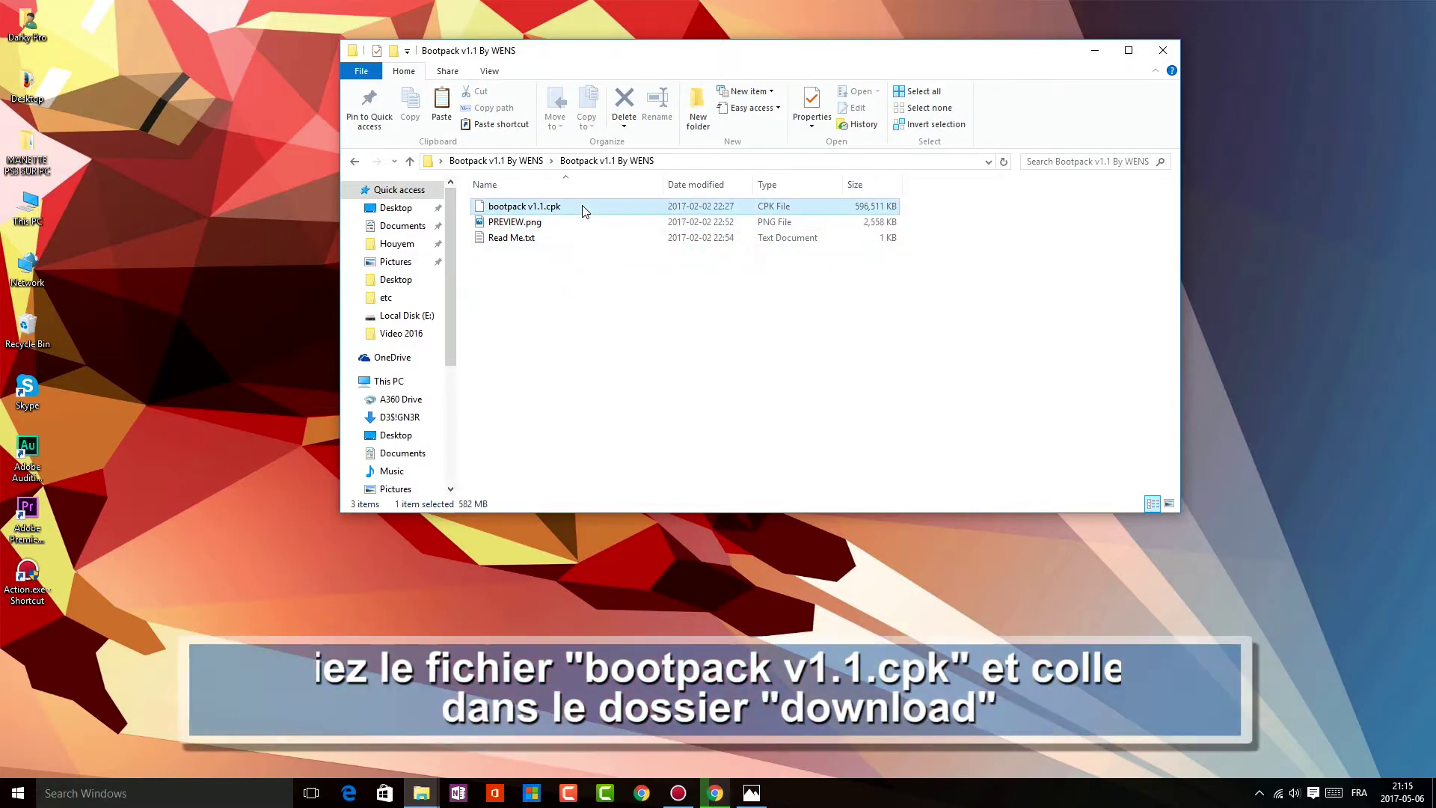
right_click(582, 211)
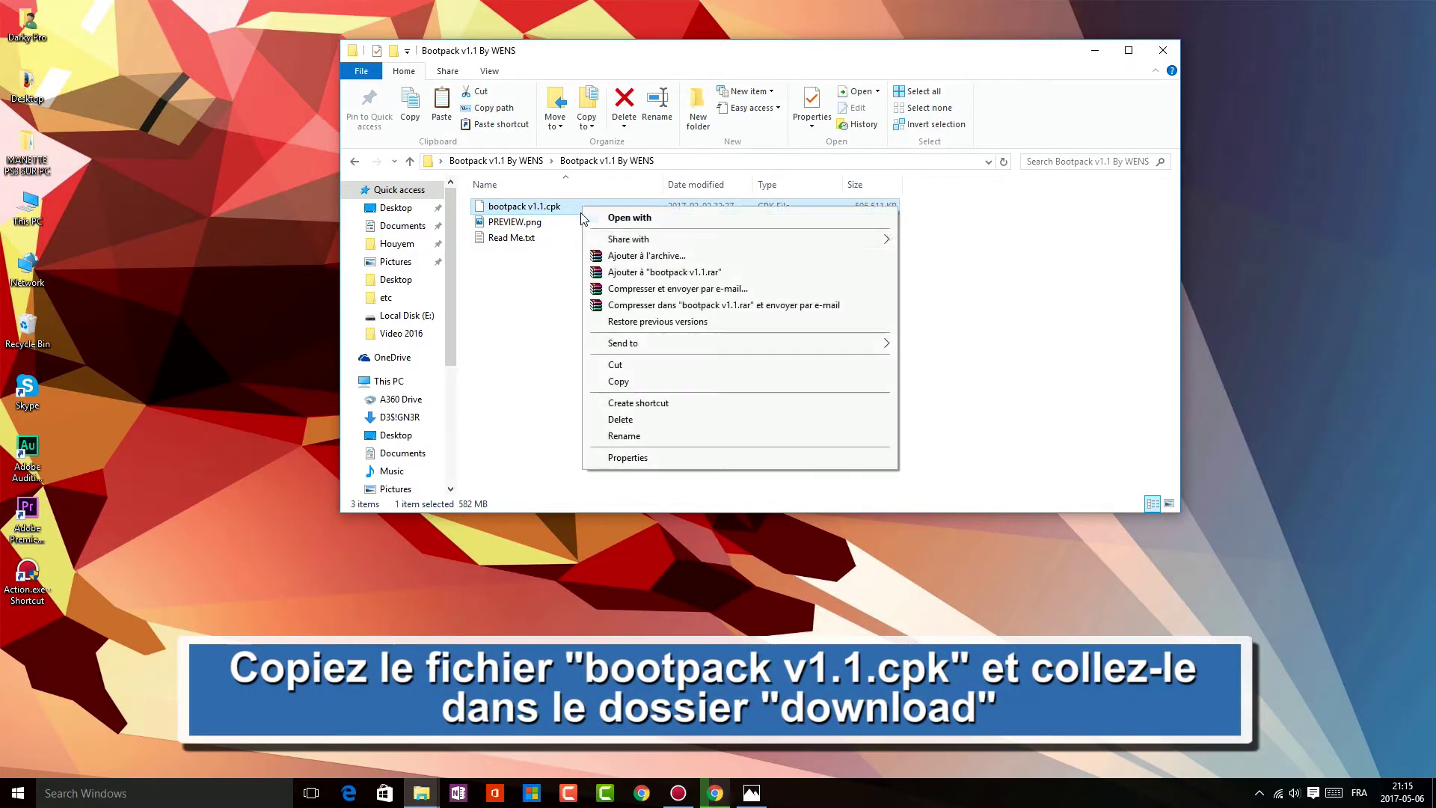
left_click(632, 380)
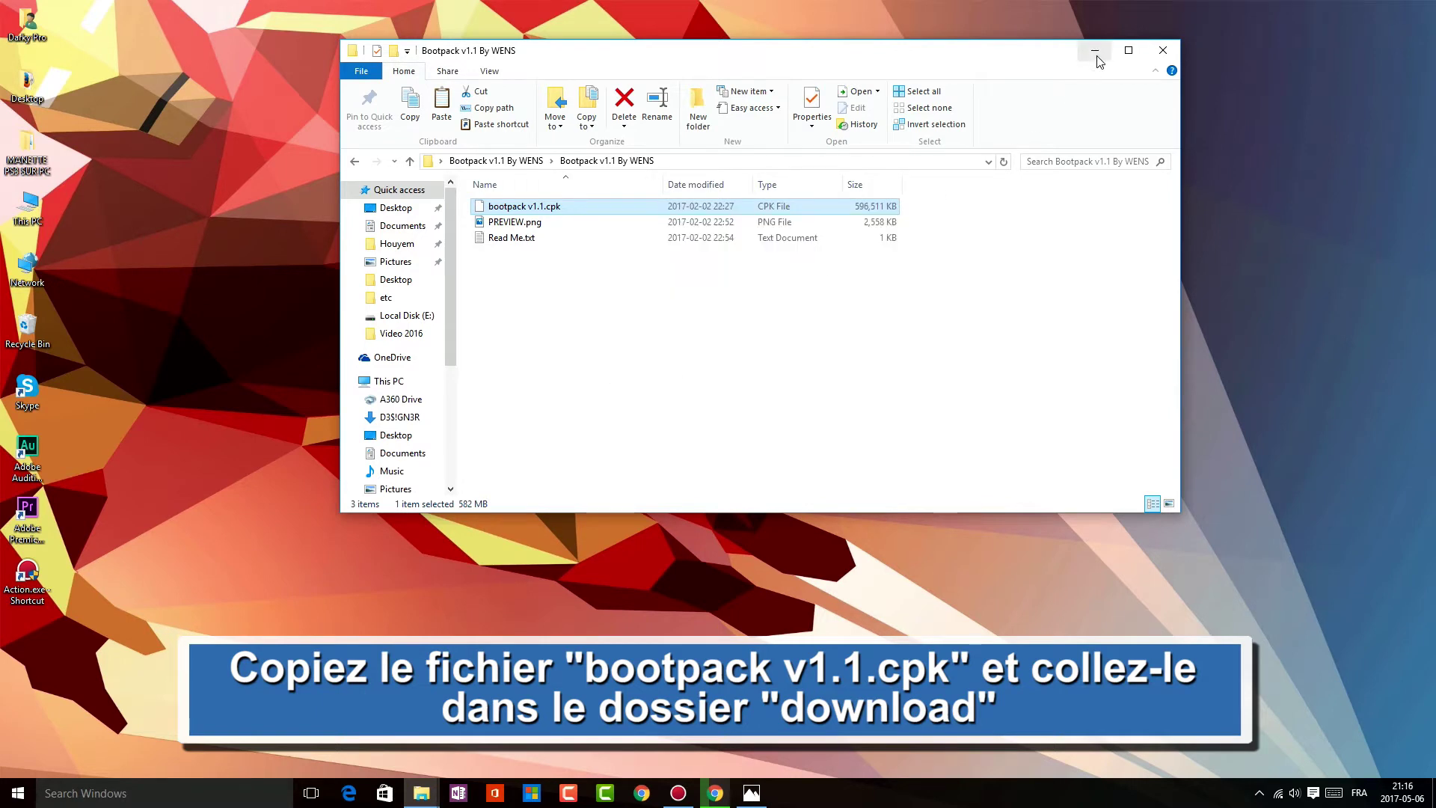
left_click(1094, 50)
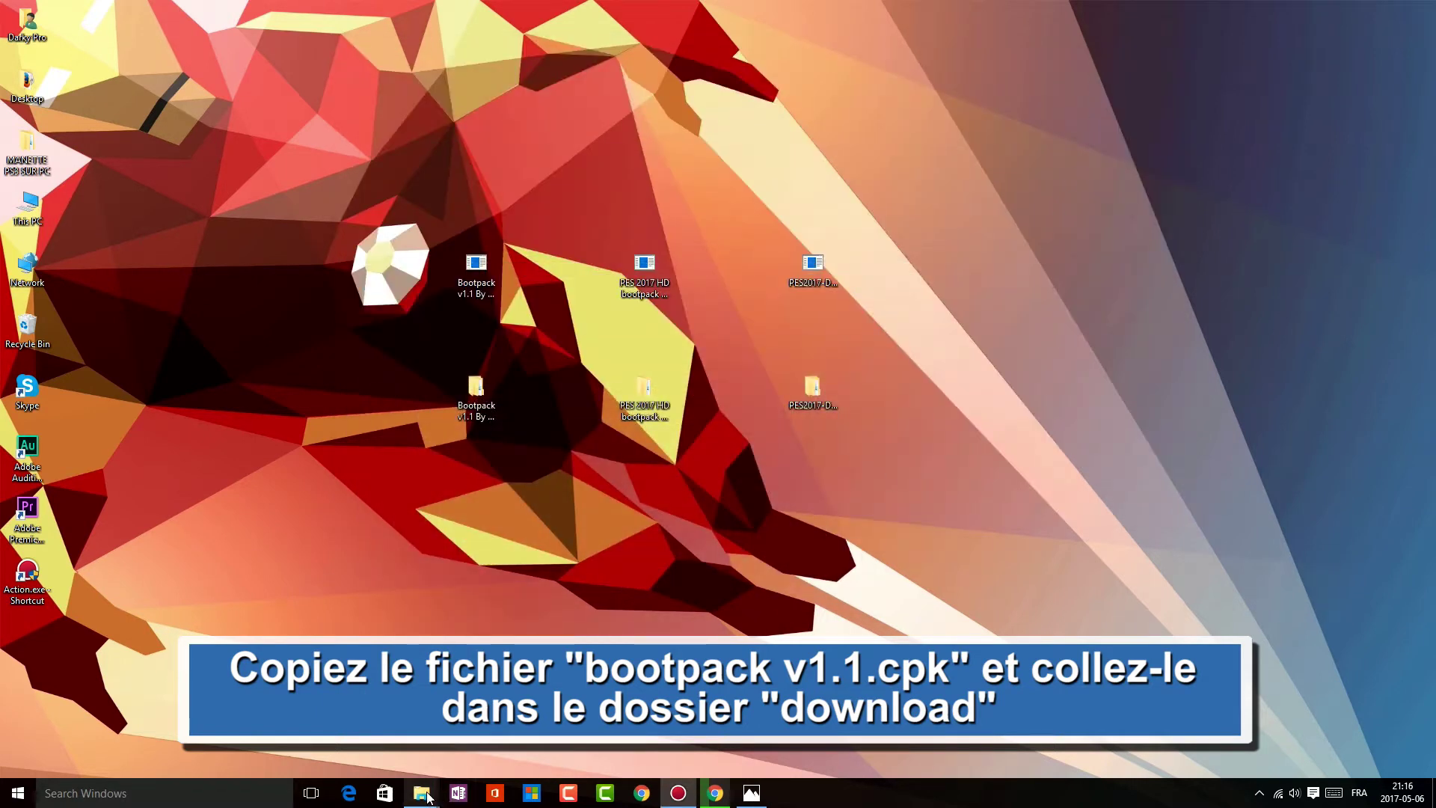
Paste bootpack v1.1.cpk into the Pro Evolution Soccer 2017 download folder.
mouse_move(422, 794)
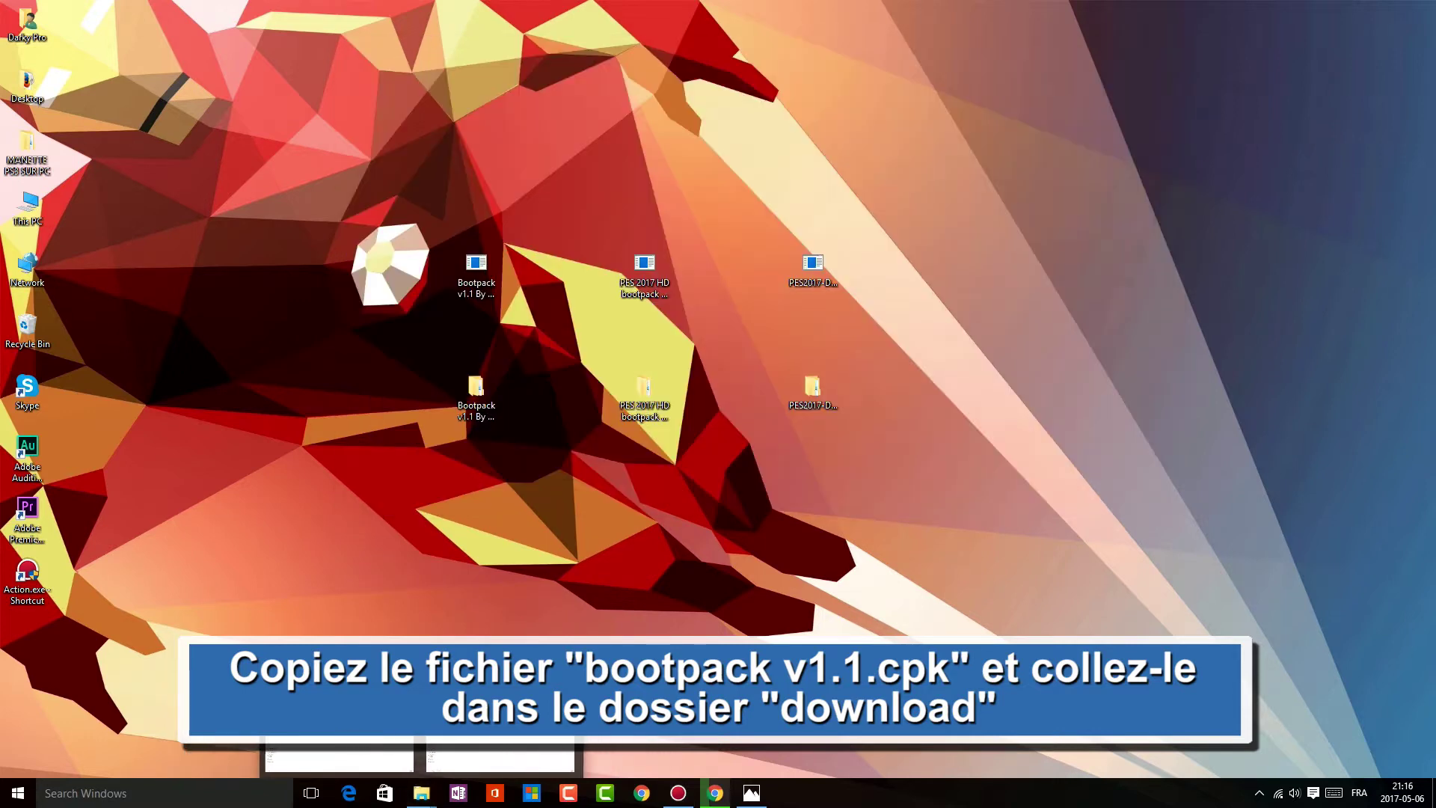
left_click(363, 744)
right_click(323, 610)
left_click(385, 501)
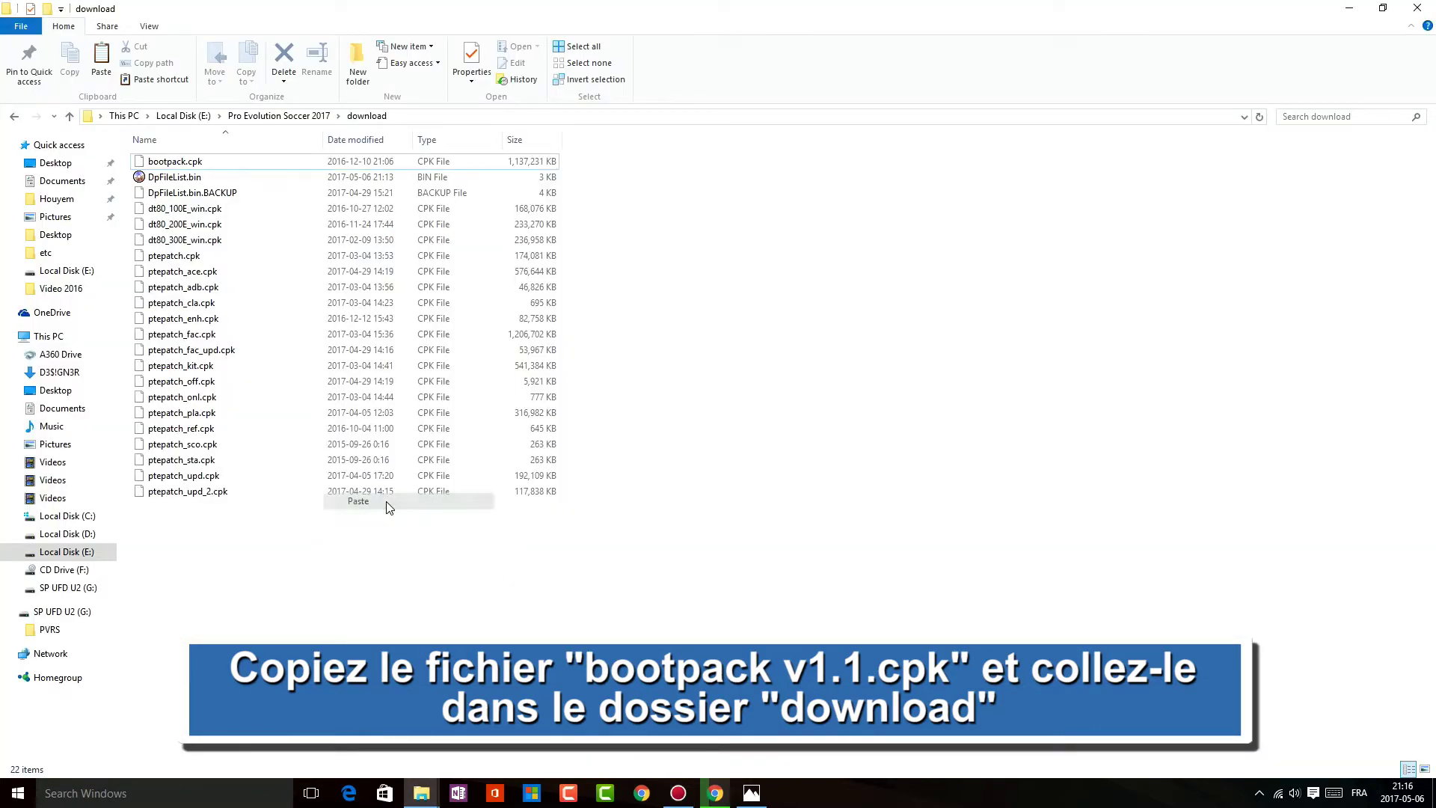
left_click(827, 417)
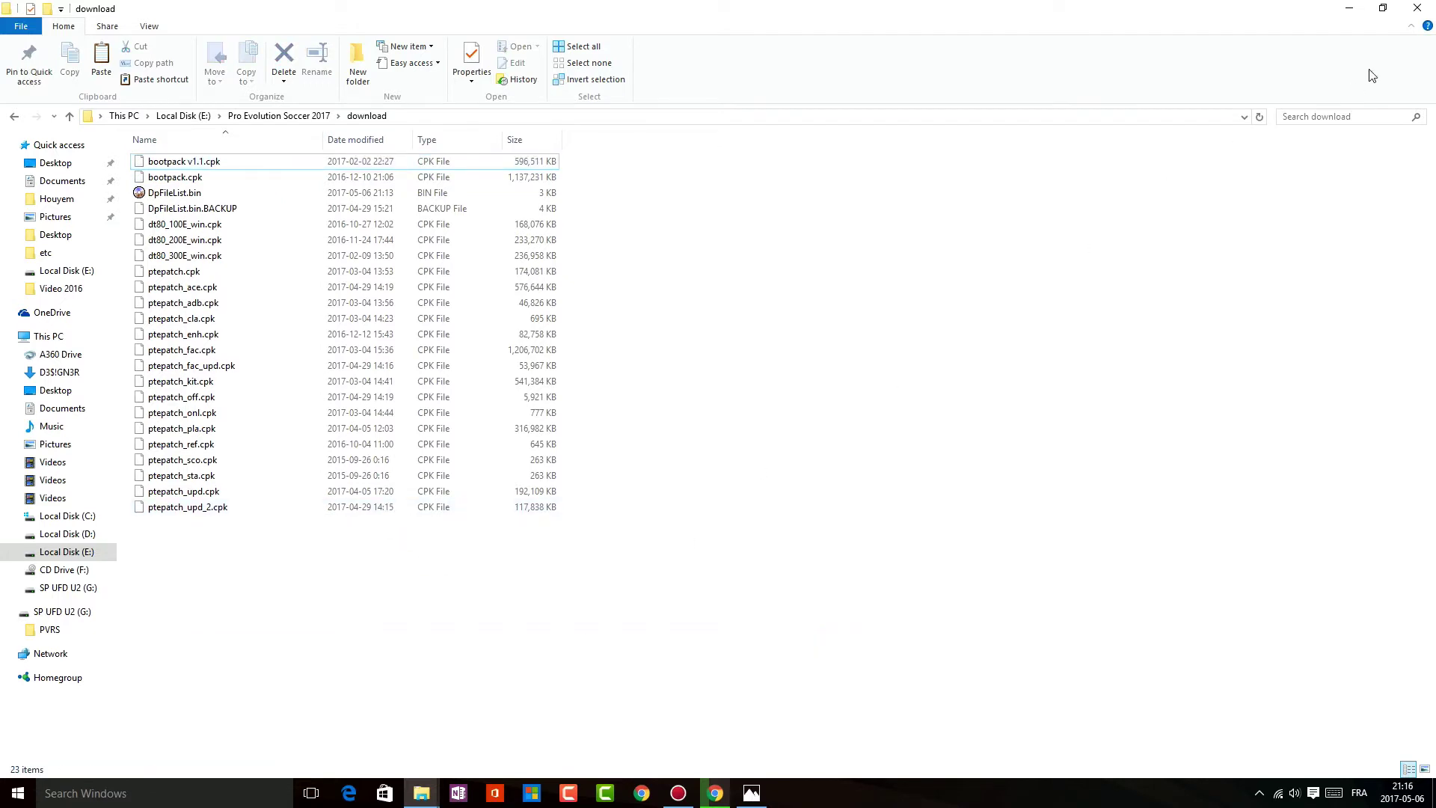
Minimize the download folder and open the "PES 2017 - DpFileList Generator by Baris" folder inside the desktop's PES2017-DpFileListGeneratorv1.8byBaris folder.
left_click(1349, 9)
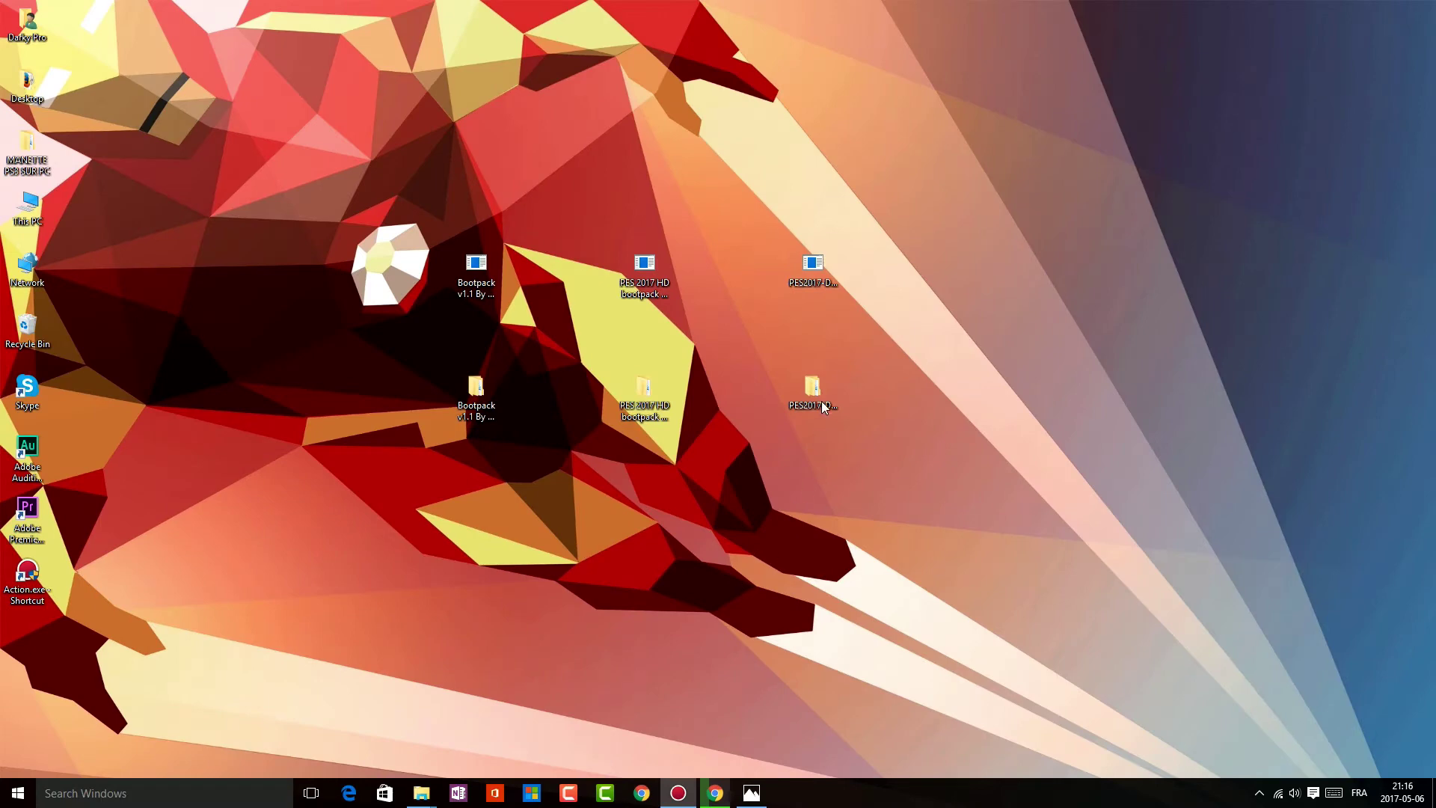
double_click(822, 405)
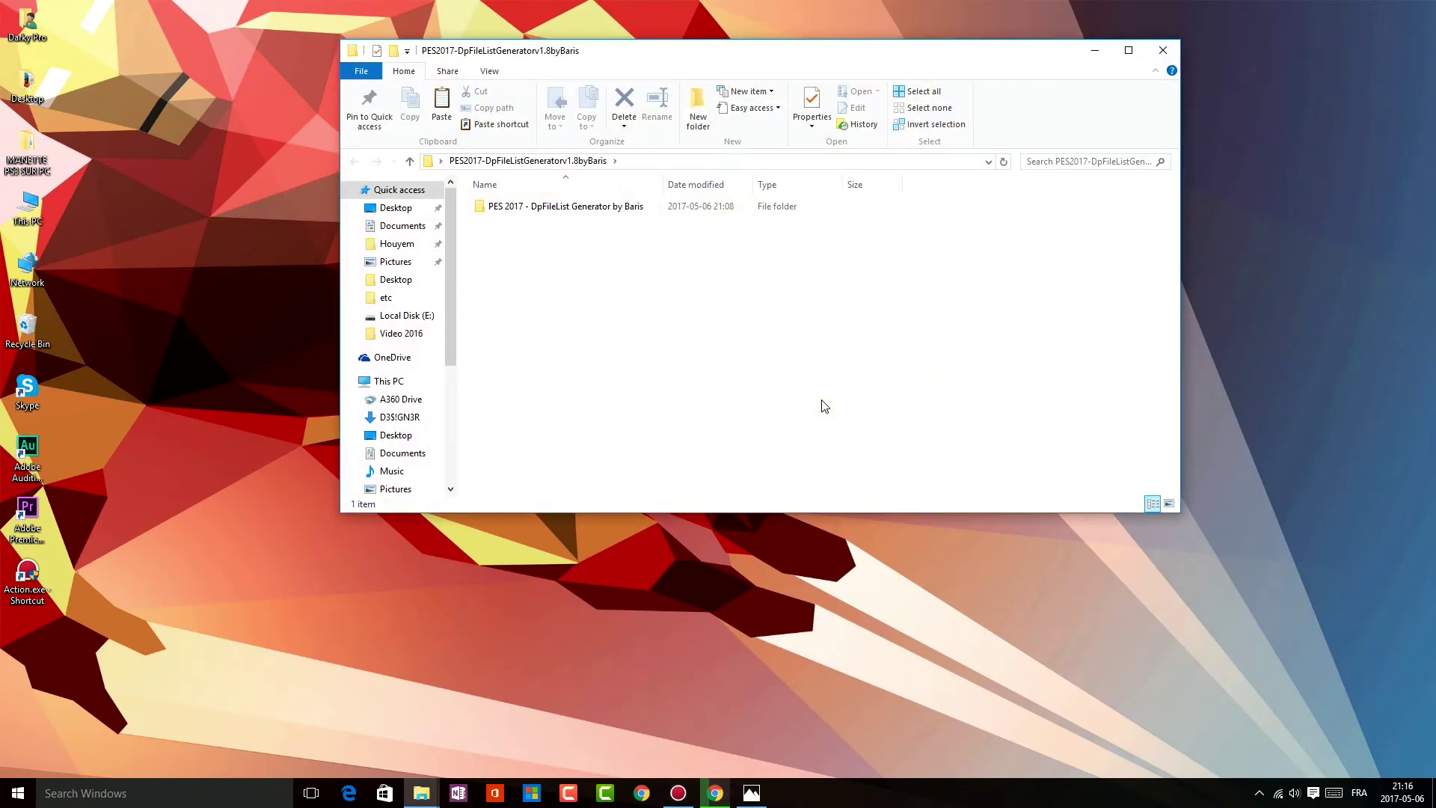
left_click_drag(719, 328, 613, 247)
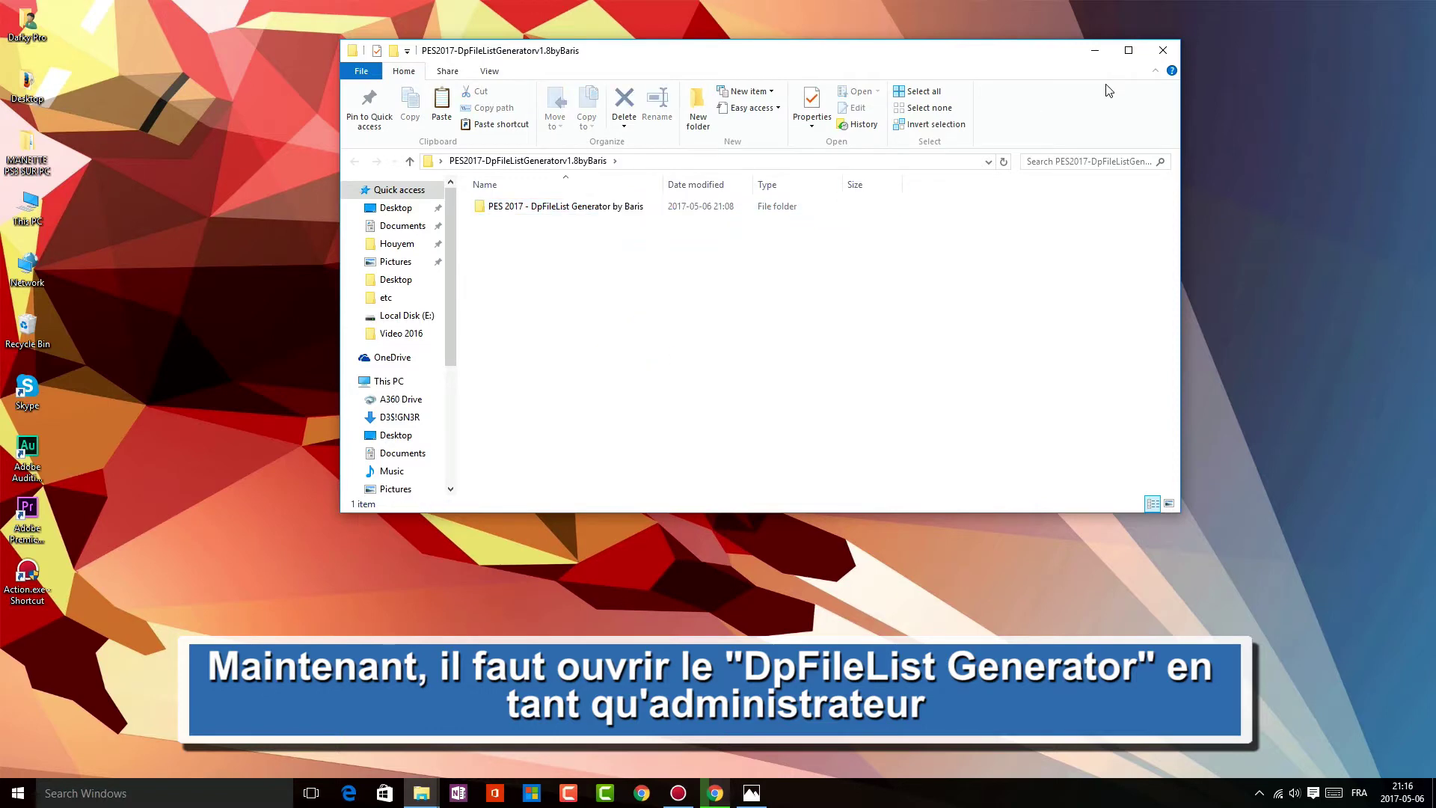
left_click(1128, 50)
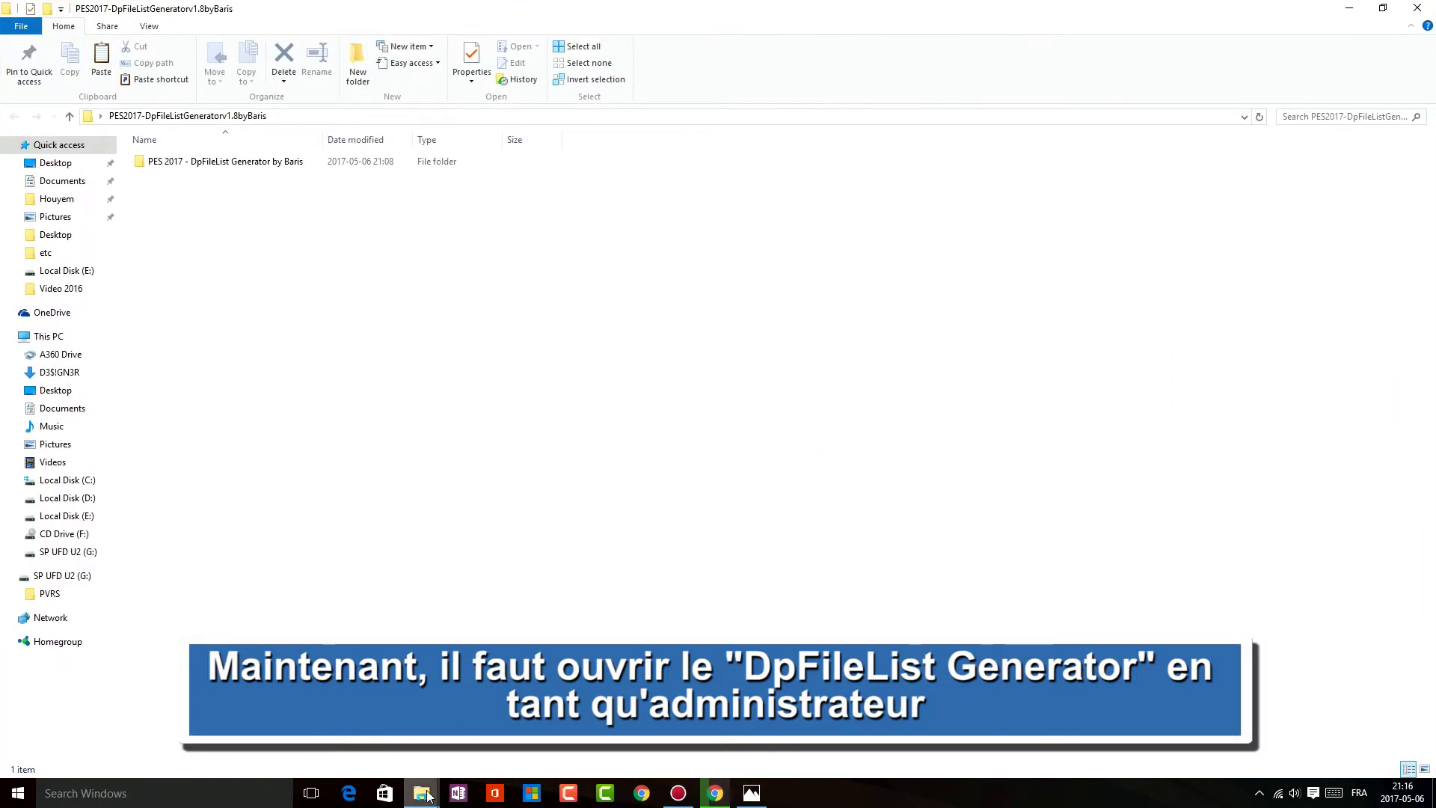
double_click(224, 161)
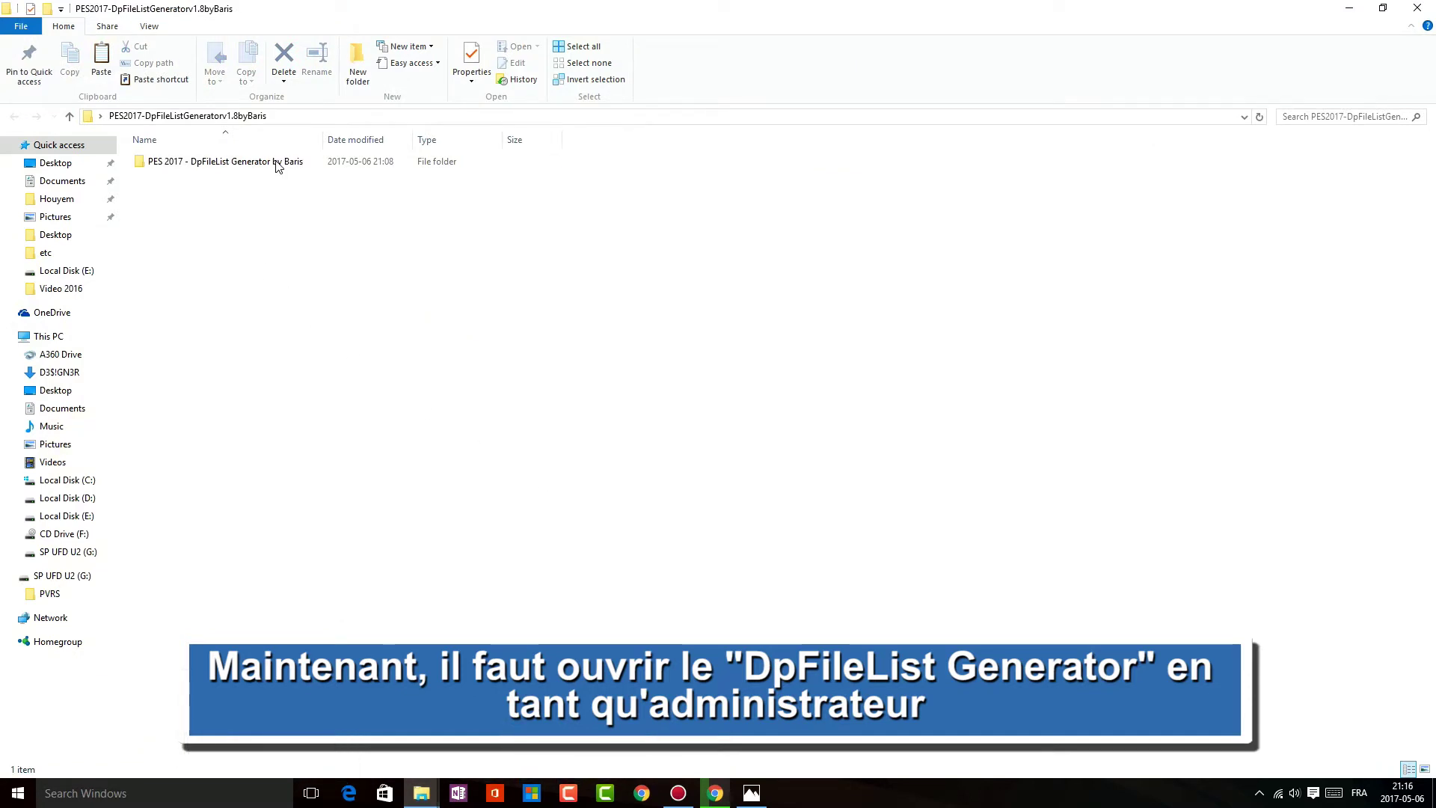
double_click(277, 163)
Run the PES 2017 - DpFileList Generator by Baris application as administrator and allow it to start.
left_click(281, 179)
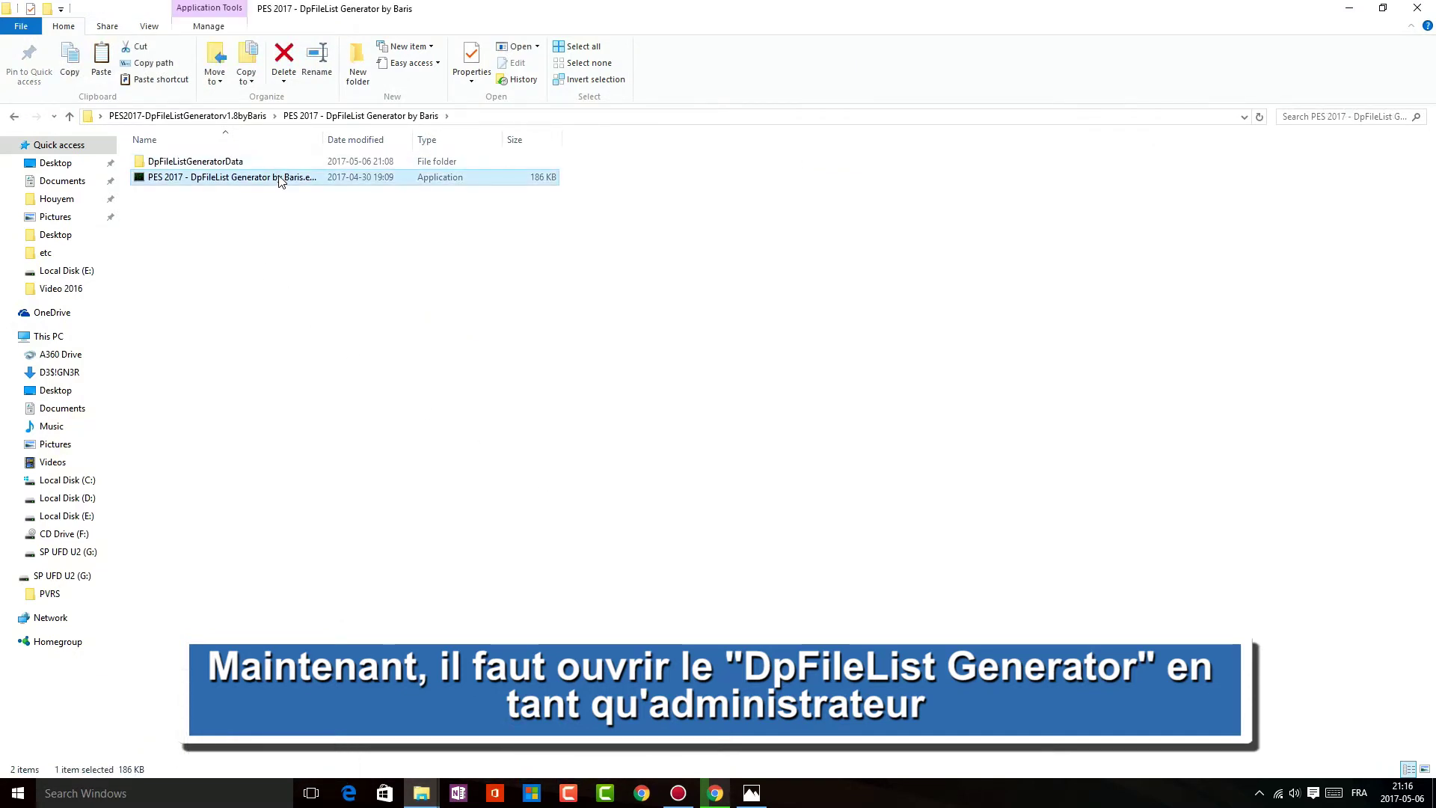
right_click(280, 180)
left_click(313, 223)
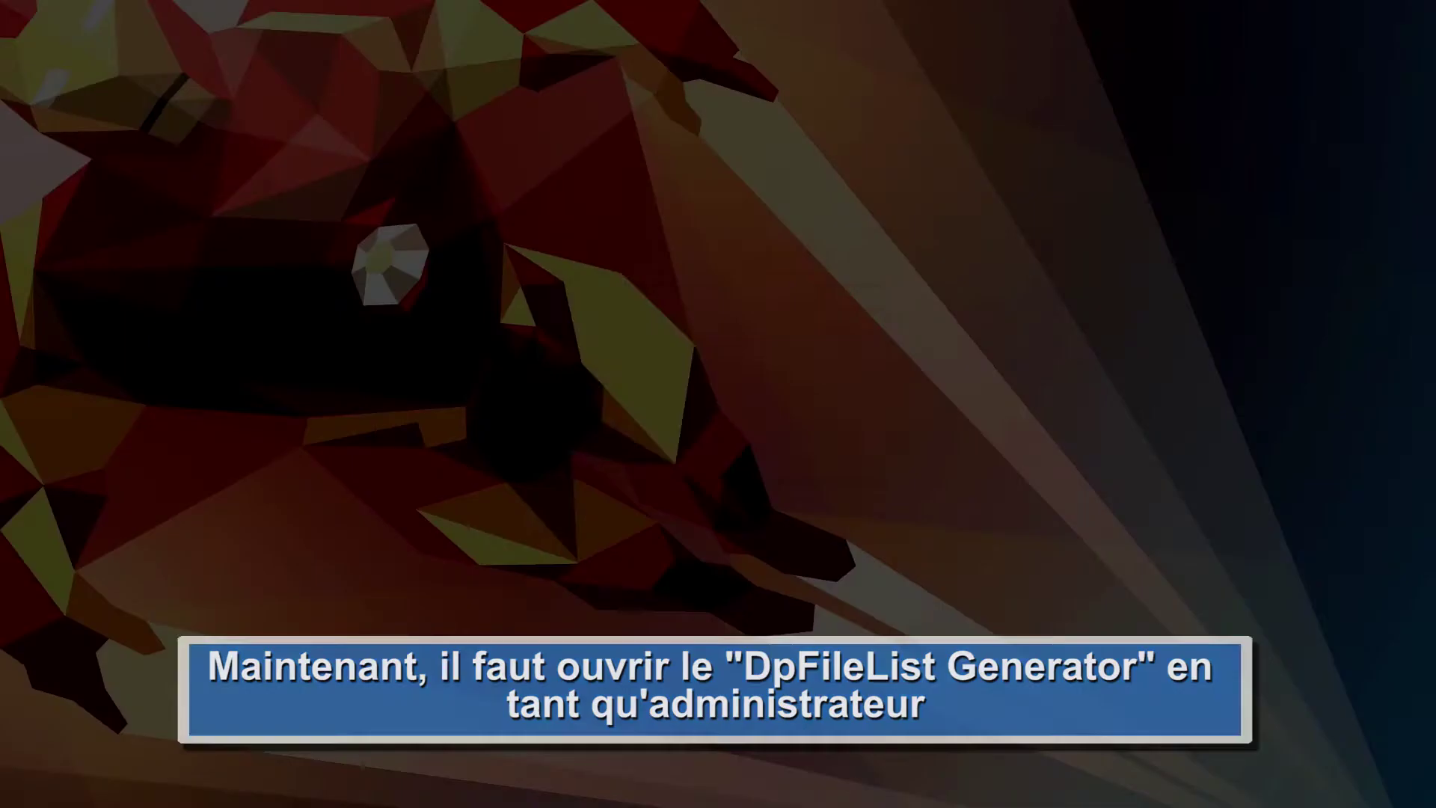
left_click(794, 432)
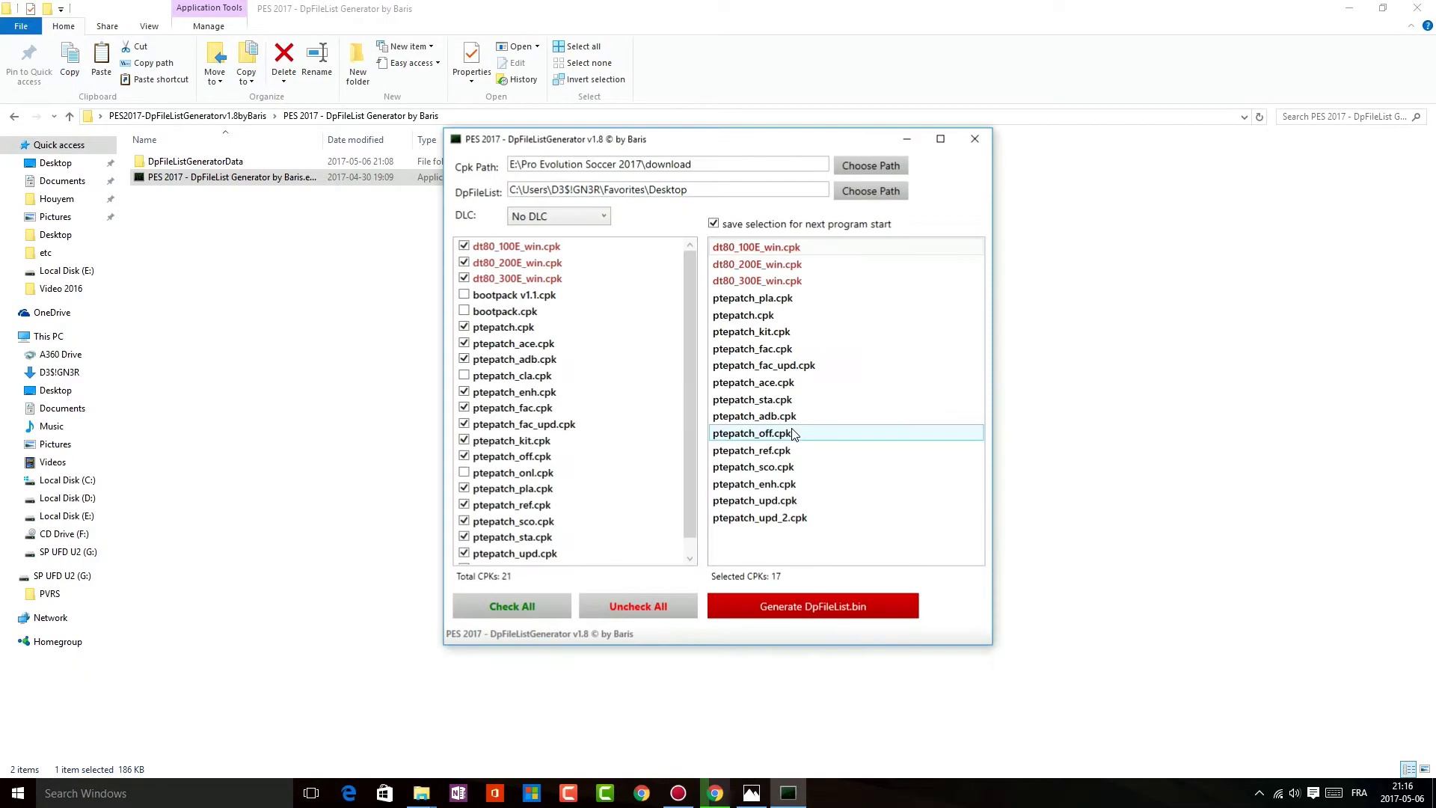
Uncheck all cpk files and set the Cpk Path to the download folder of Pro Evolution Soccer 2017 on drive E.
left_click(666, 608)
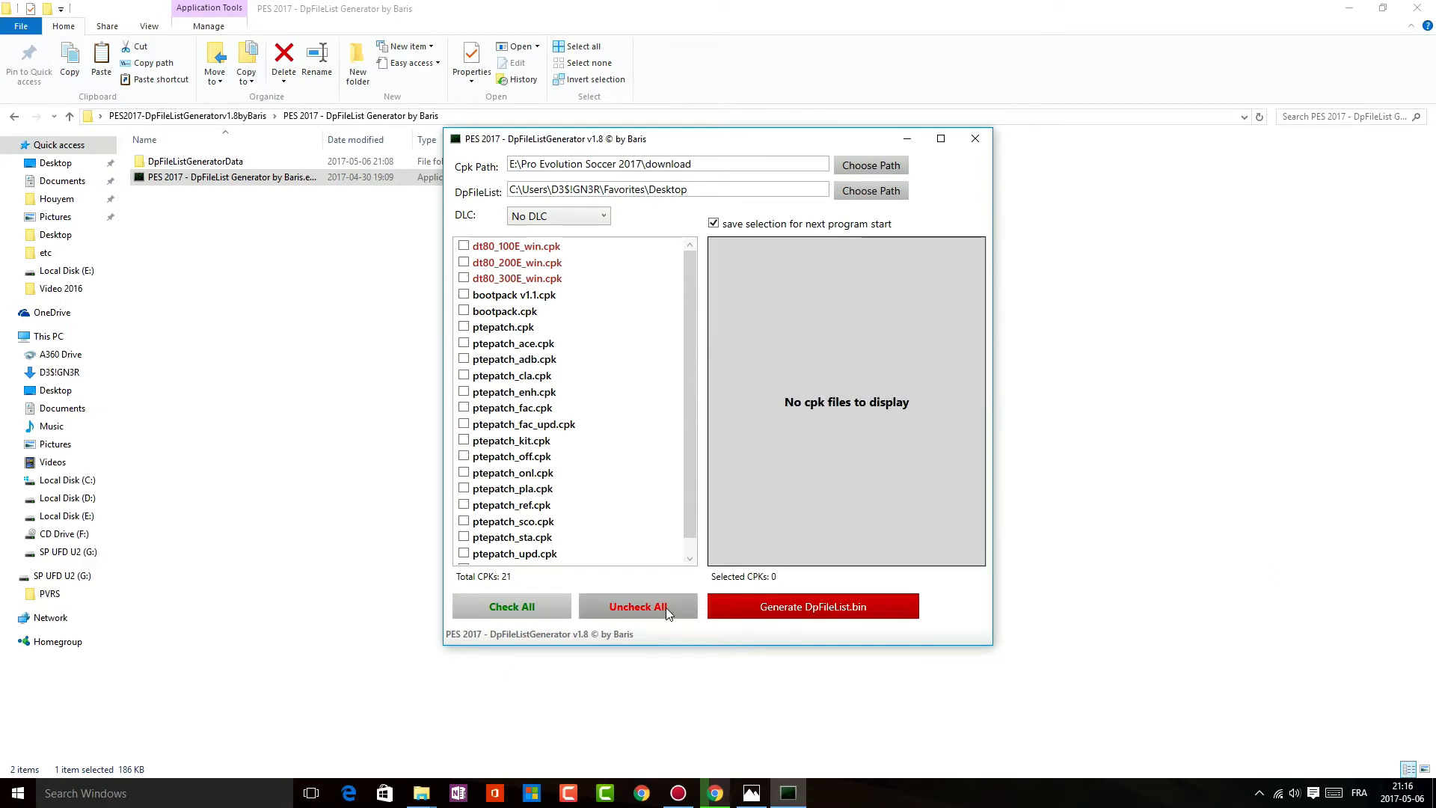
left_click(892, 168)
scroll(668, 478, "down", 1)
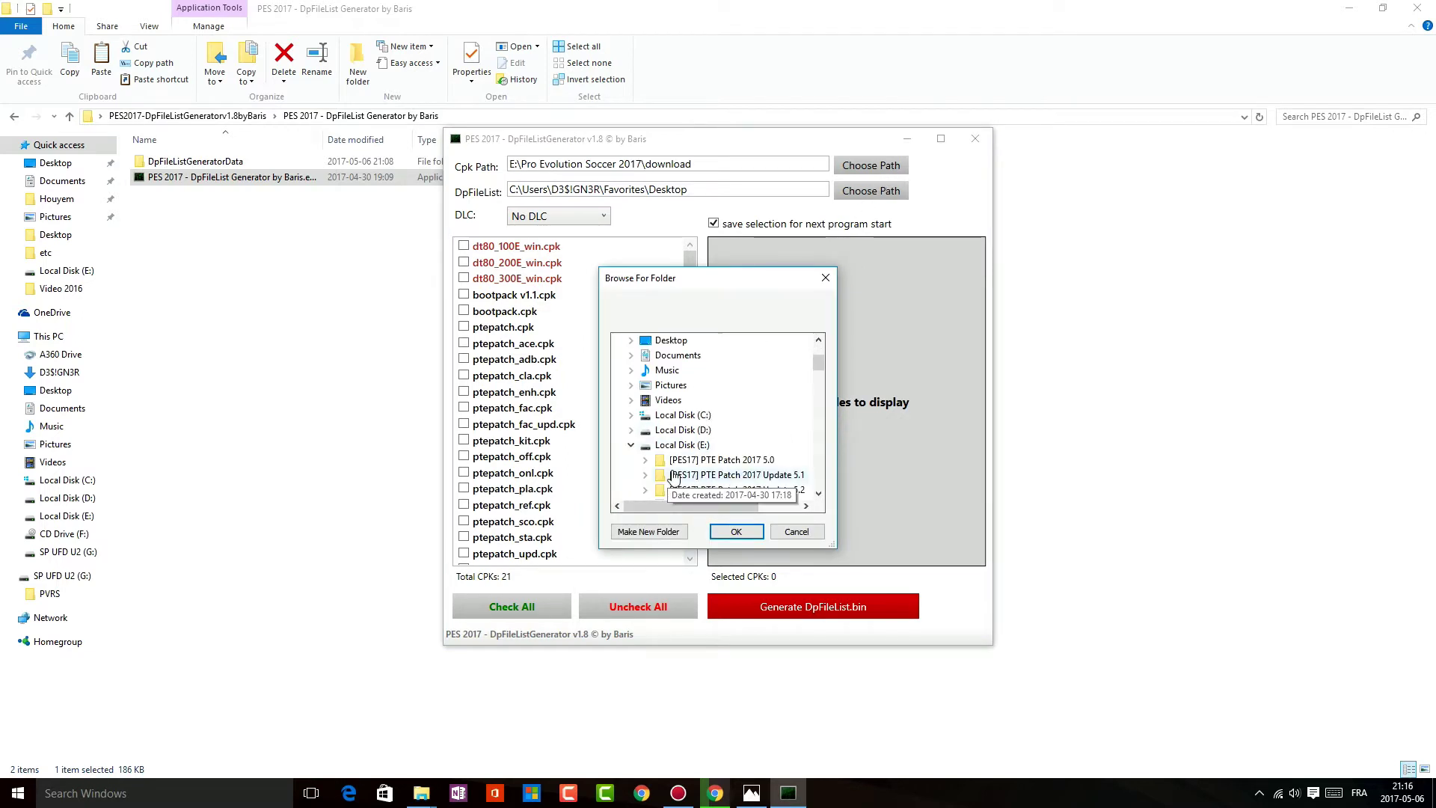
left_click(690, 446)
scroll(703, 448, "down", 8)
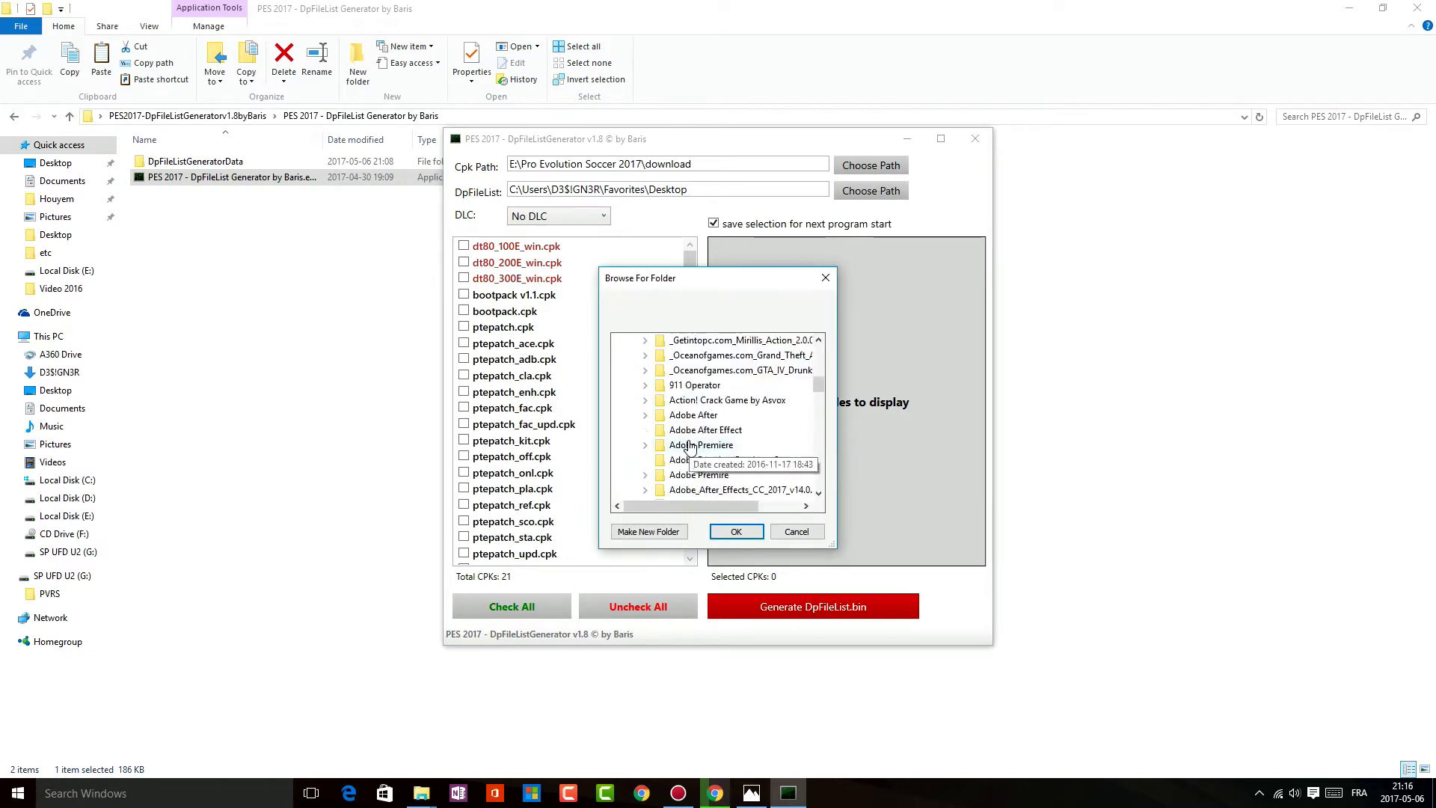
scroll(712, 449, "down", 8)
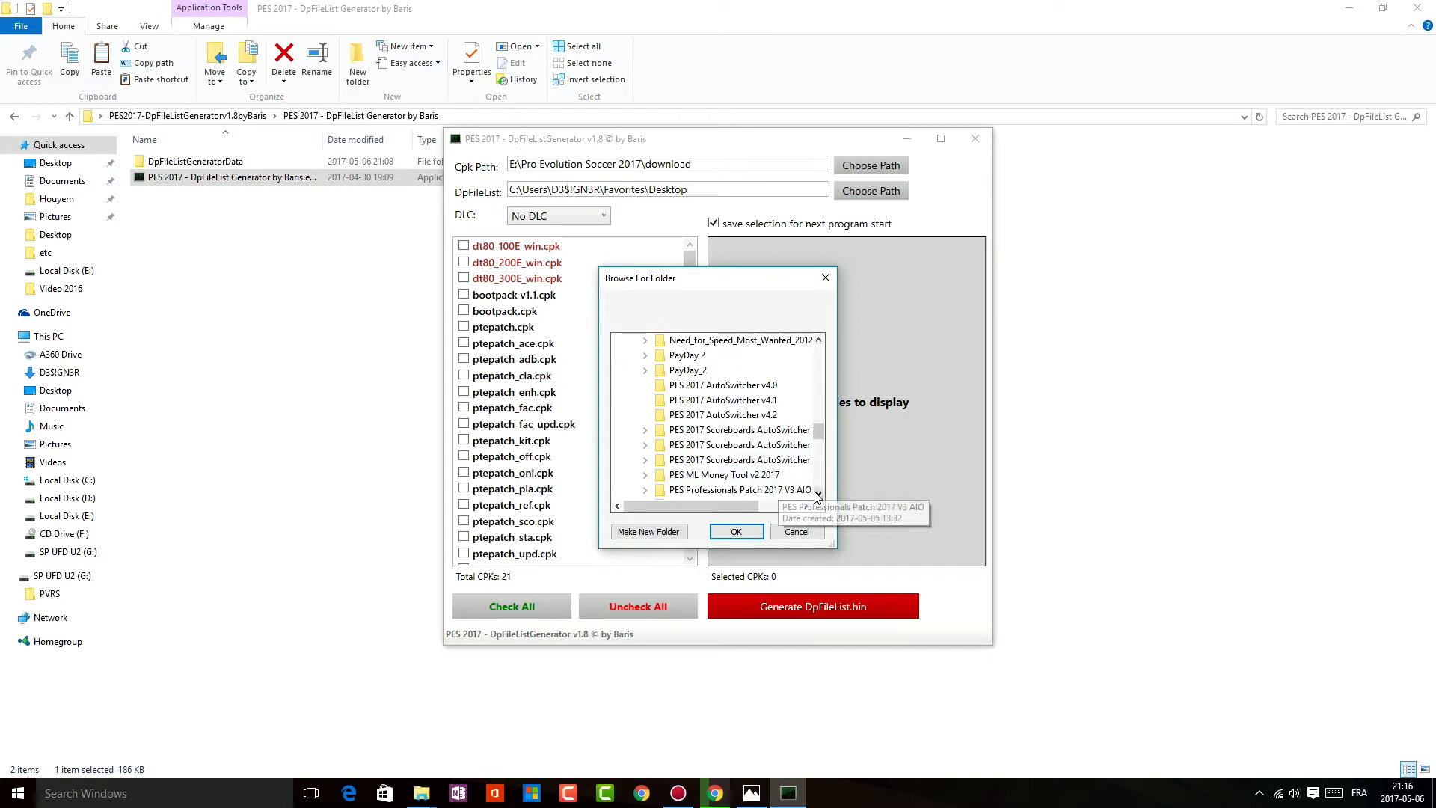
scroll(791, 477, "down", 1)
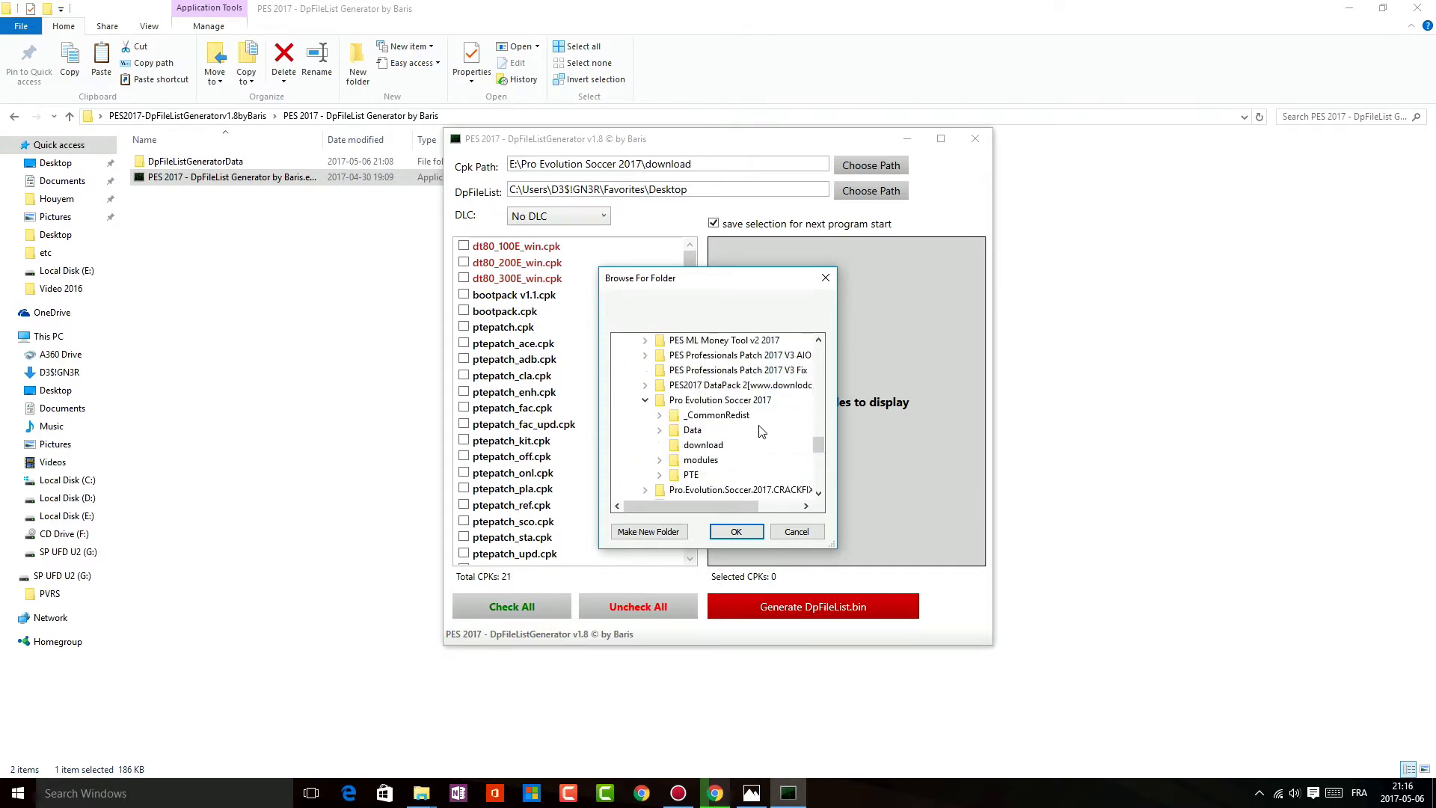
left_click(747, 403)
left_click(707, 446)
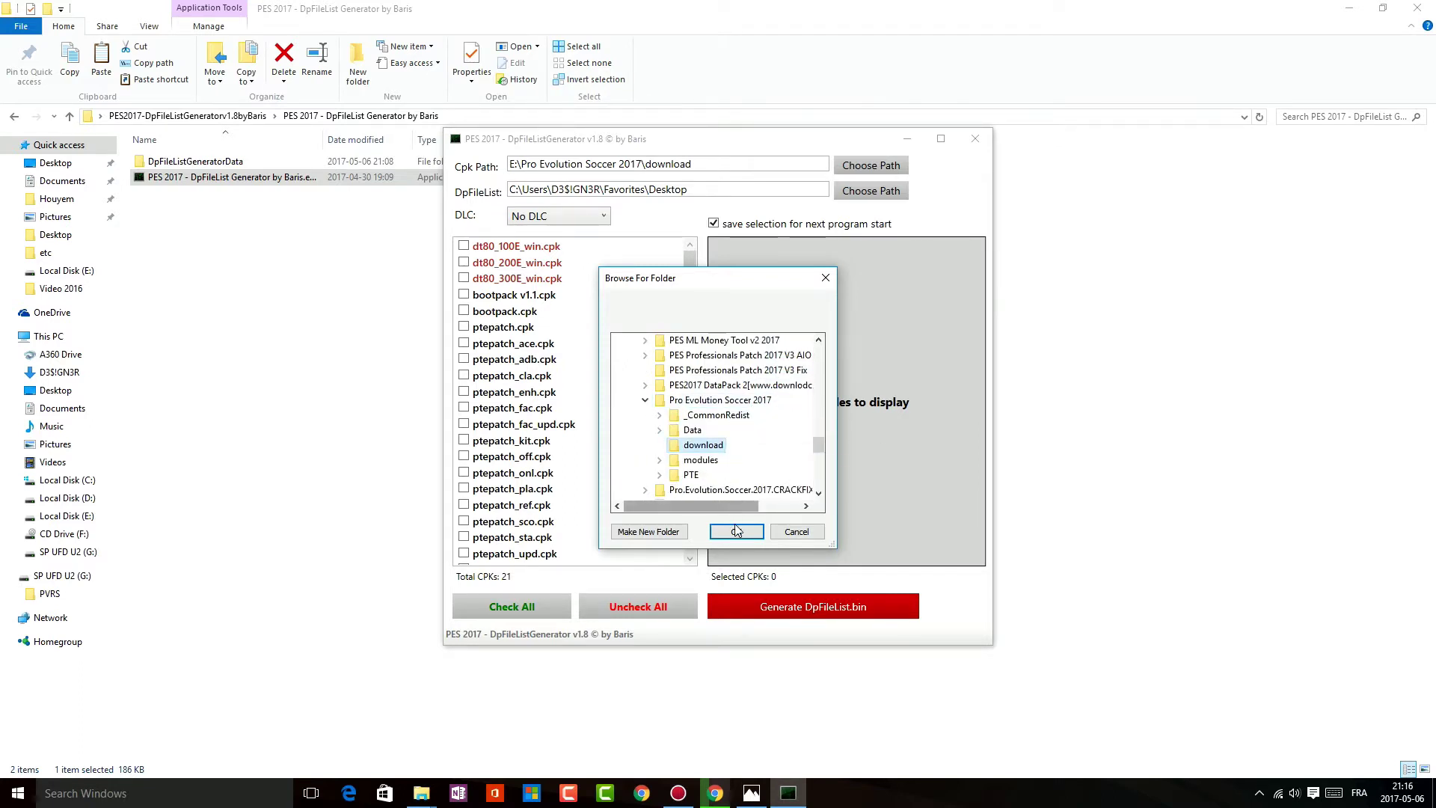
left_click(735, 531)
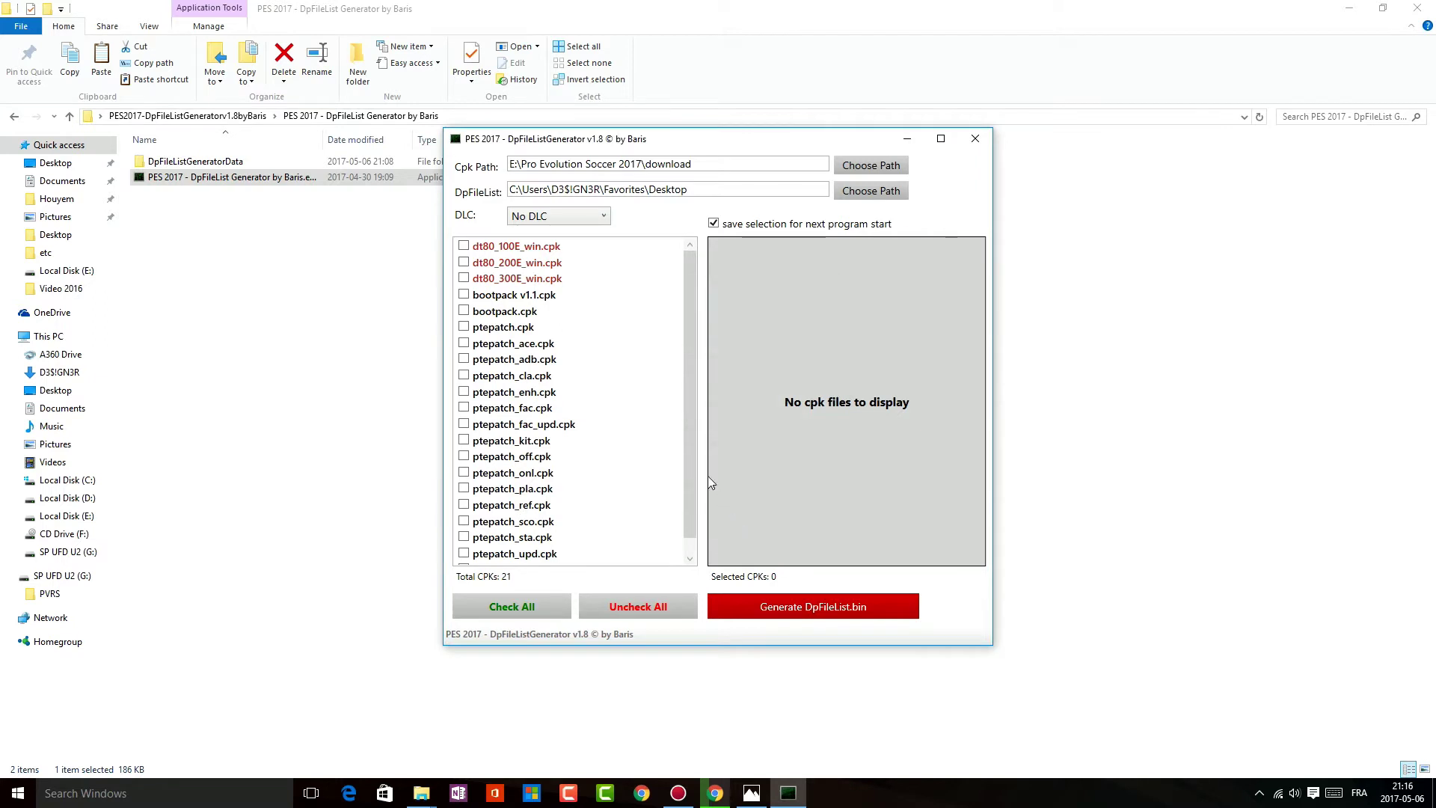
Select dt80_100E_win.cpk, dt80_200E_win.cpk and dt80_300E_win.cpk, in that order, for the file list.
scroll(691, 404, "down", 1)
scroll(691, 394, "up", 1)
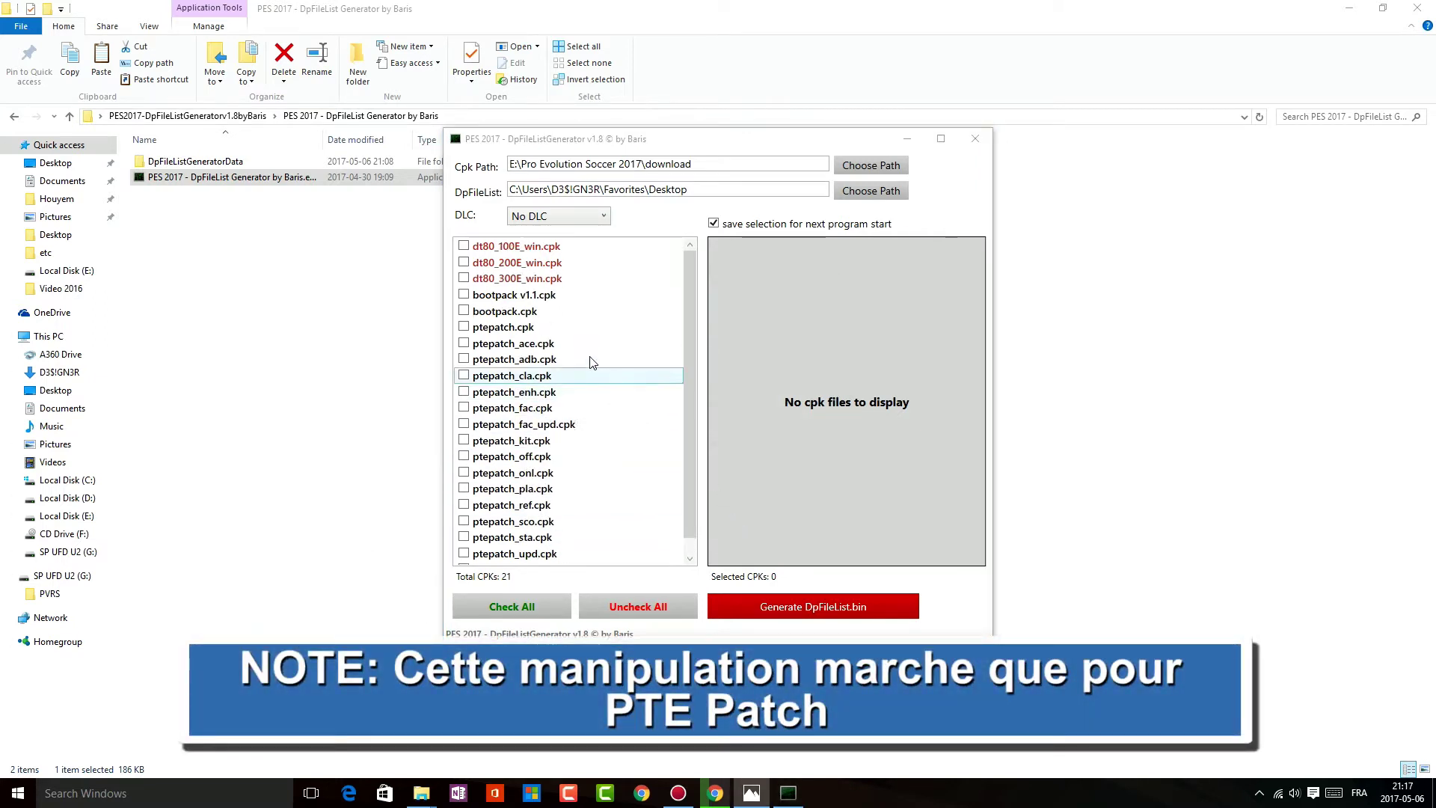
left_click(464, 246)
left_click(463, 262)
scroll(529, 364, "down", 1)
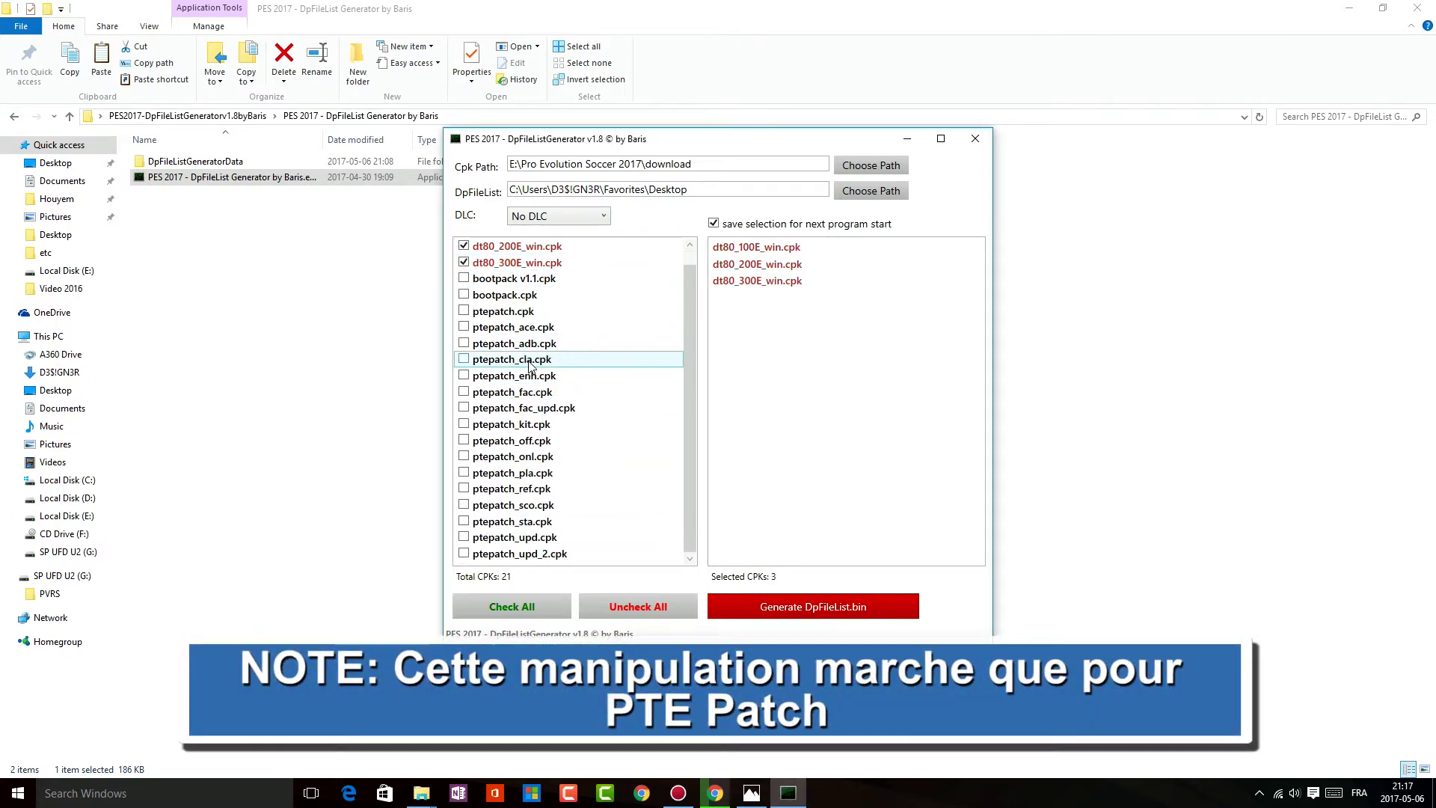
Add ptepatch_pla.cpk, ptepatch.cpk, ptepatch_kit.cpk, ptepatch_fac.cpk, ptepatch_fac_upd.cpk and ptepatch_ace.cpk to the selection in that order.
left_click(464, 473)
left_click(464, 311)
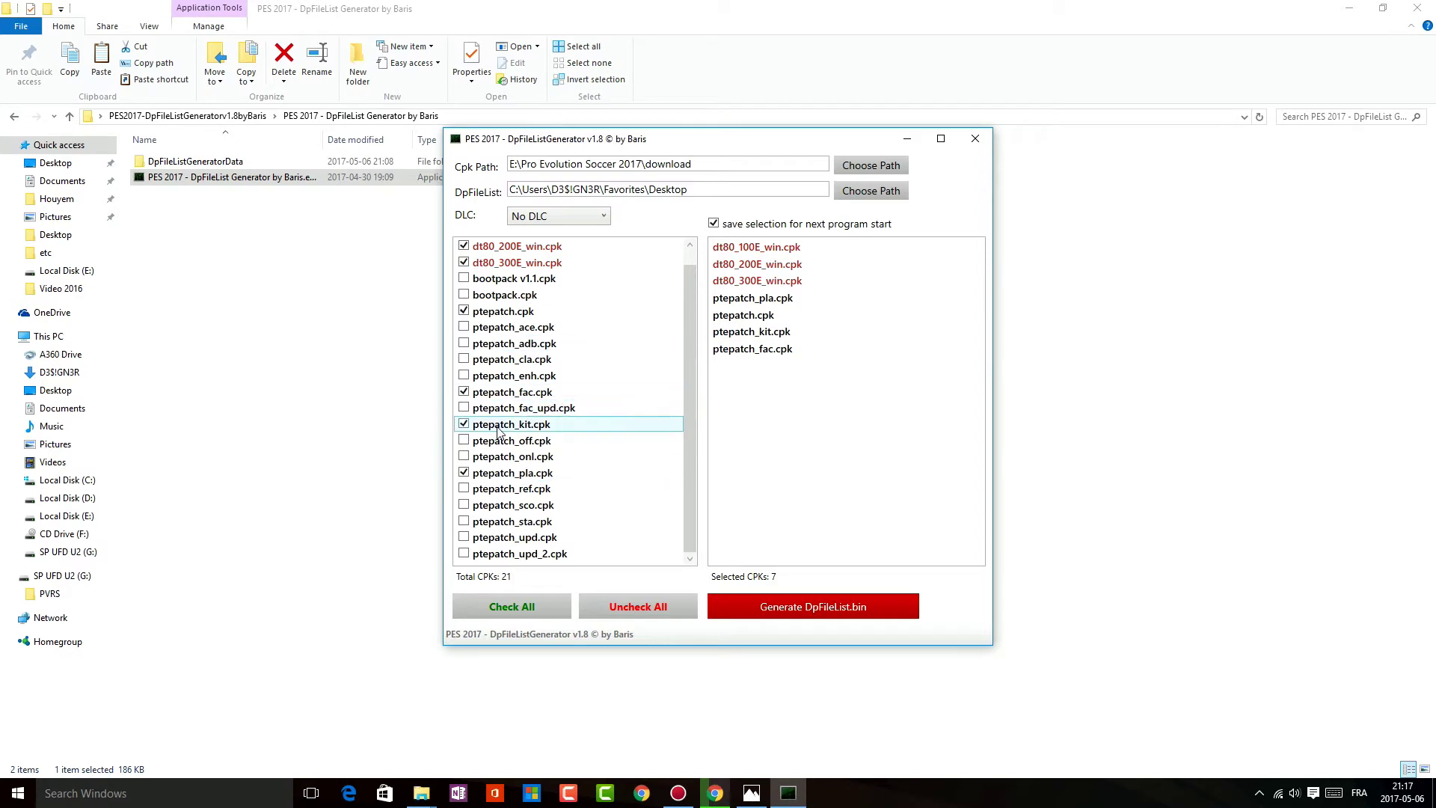
left_click(463, 409)
left_click(463, 328)
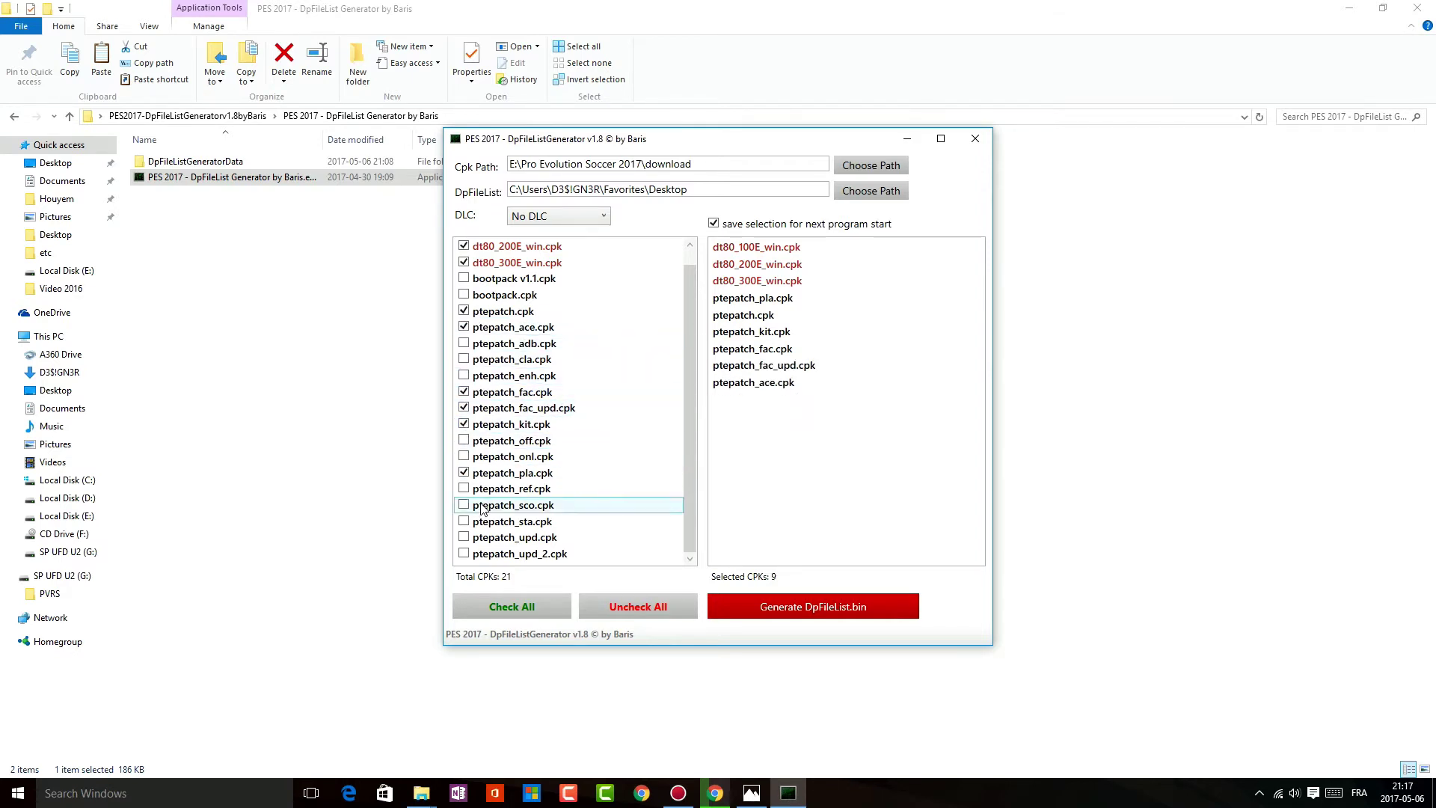
Add ptepatch_sta, ptepatch_adb, ptepatch_off, ptepatch_ref, ptepatch_sco, ptepatch_enh, ptepatch_upd and ptepatch_upd_2 cpk files to the selection in that order.
scroll(527, 550, "up", 1)
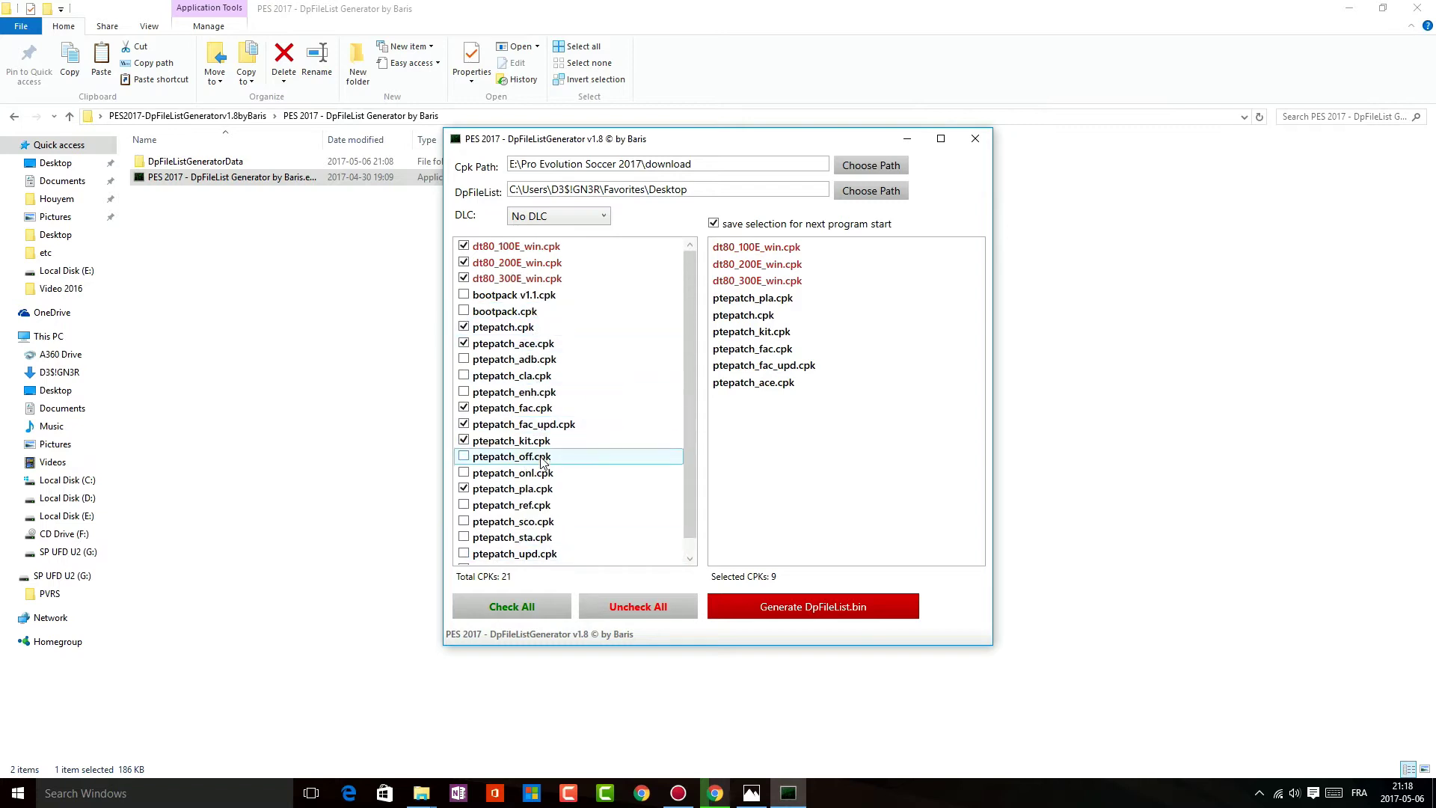
scroll(463, 543, "down", 1)
scroll(464, 523, "up", 1)
left_click(463, 360)
left_click(464, 456)
scroll(470, 516, "down", 1)
left_click(465, 490)
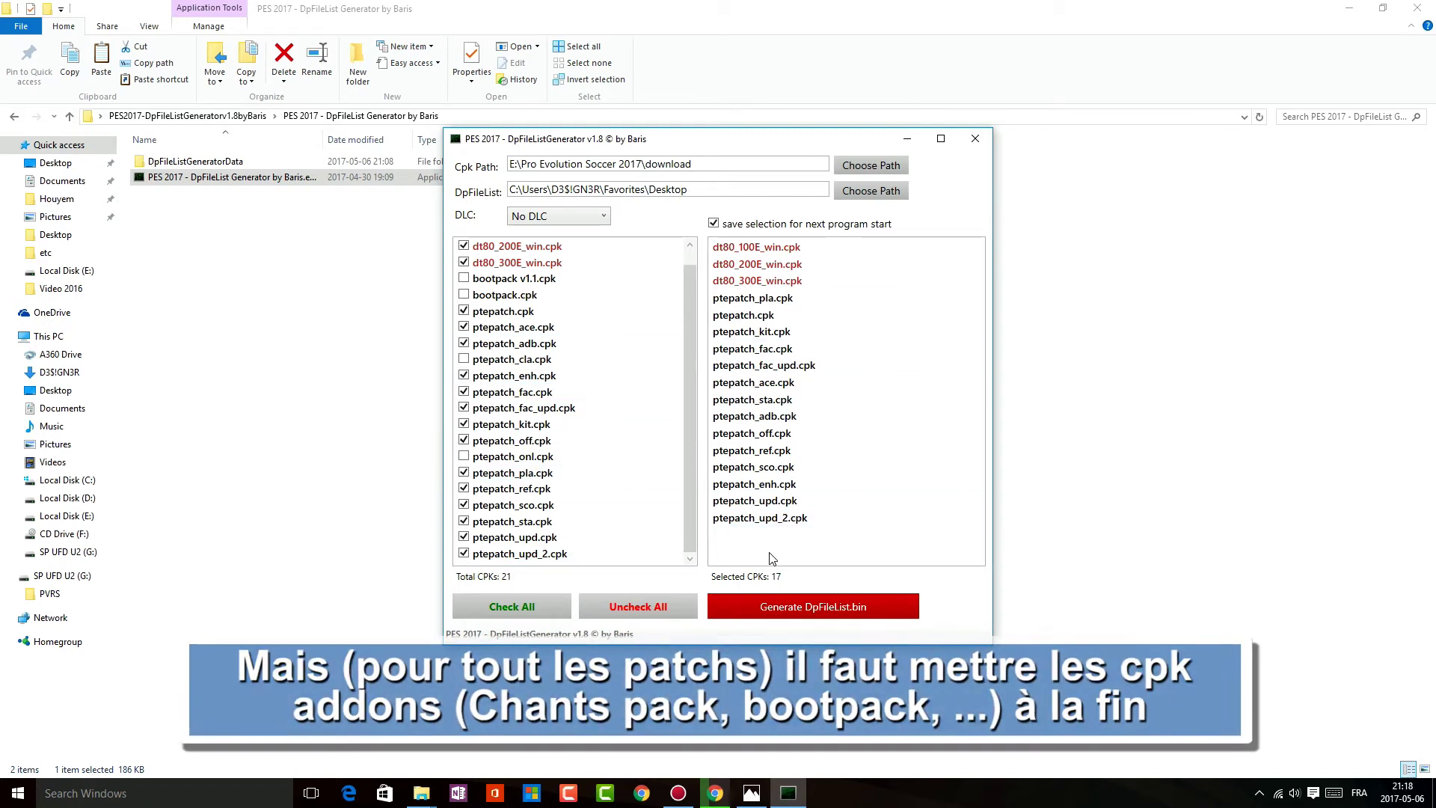
Add bootpack.cpk and bootpack v1.1.cpk at the end of the selection and generate DpFileList.bin.
left_click(820, 612)
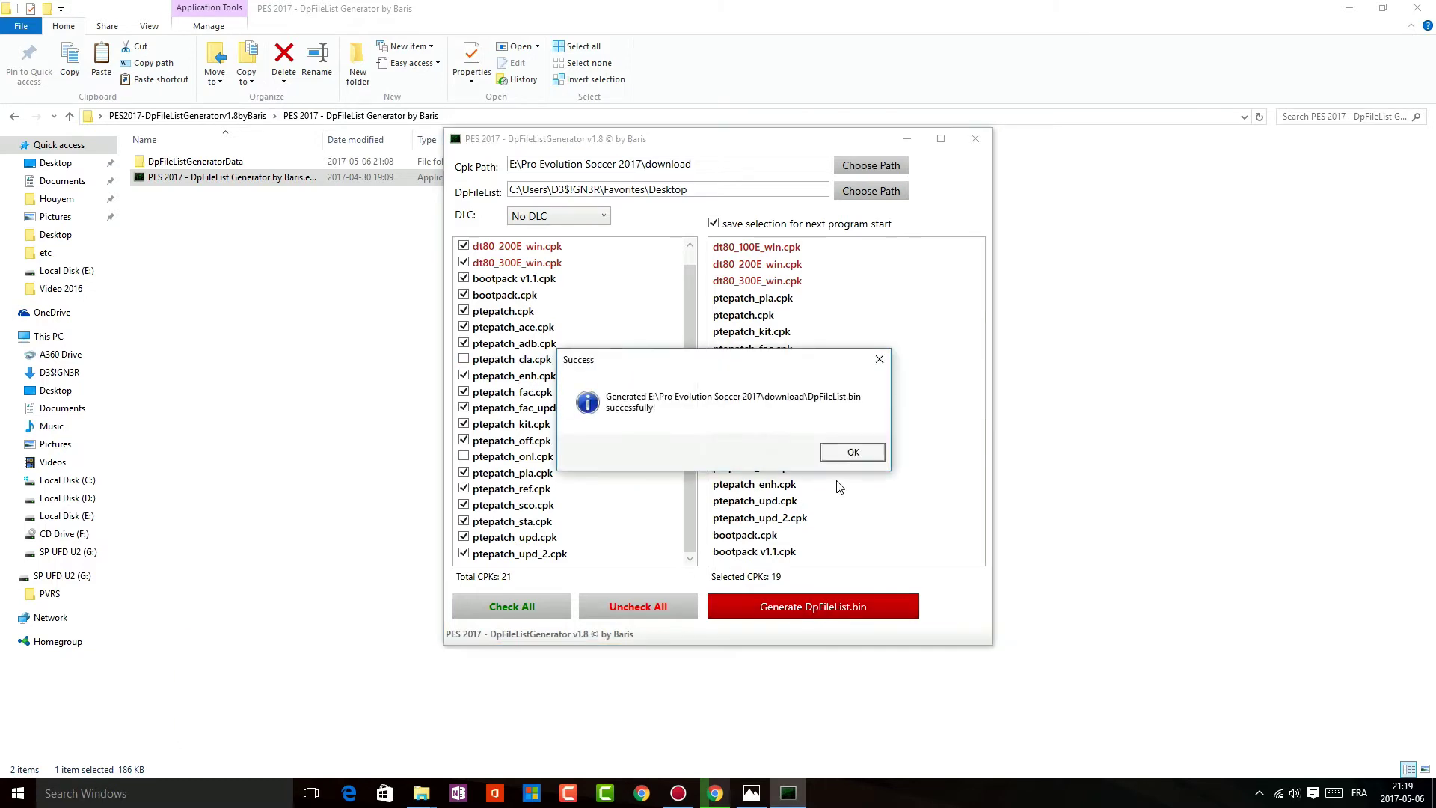
left_click(852, 453)
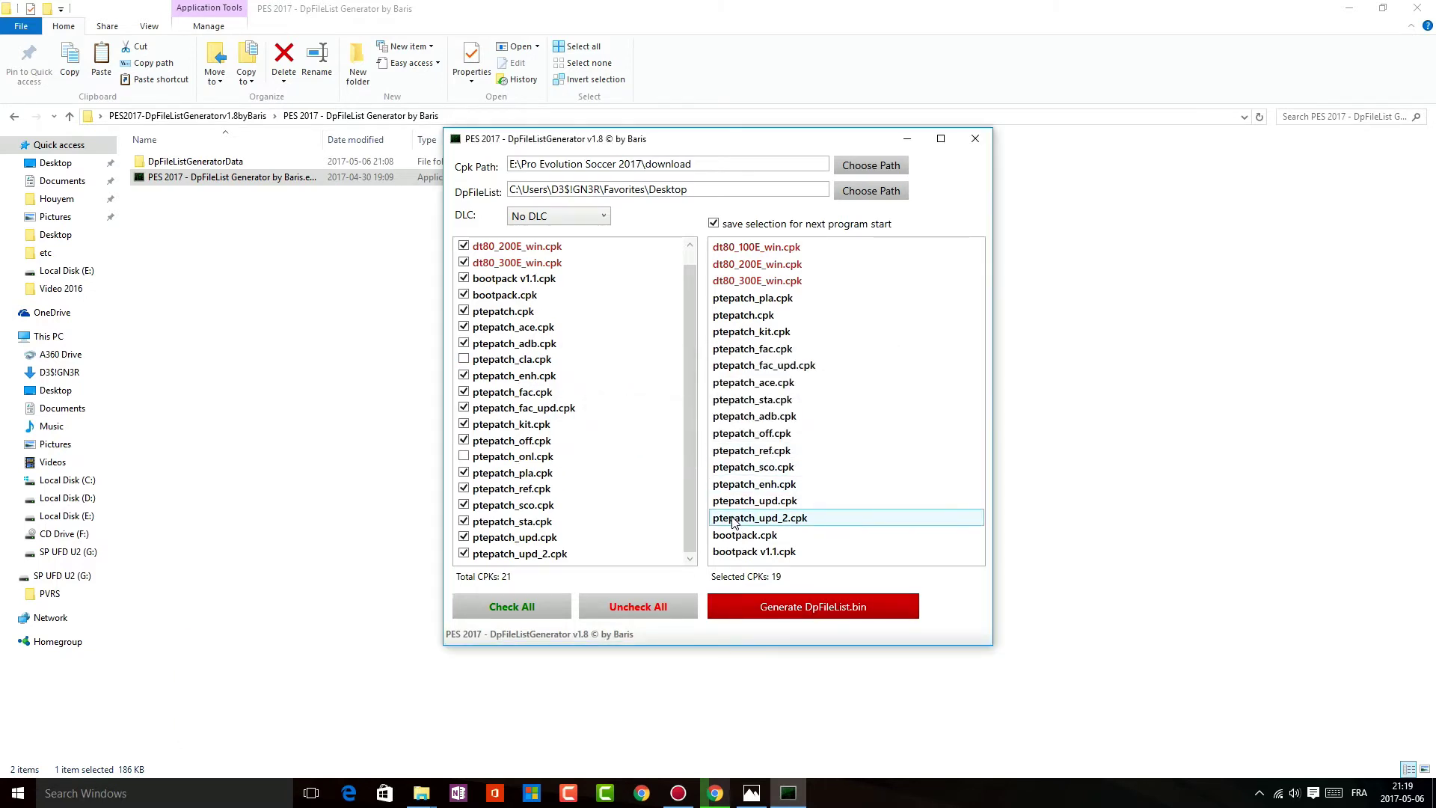
Close the DpFileList Generator and show the desktop.
left_click(975, 141)
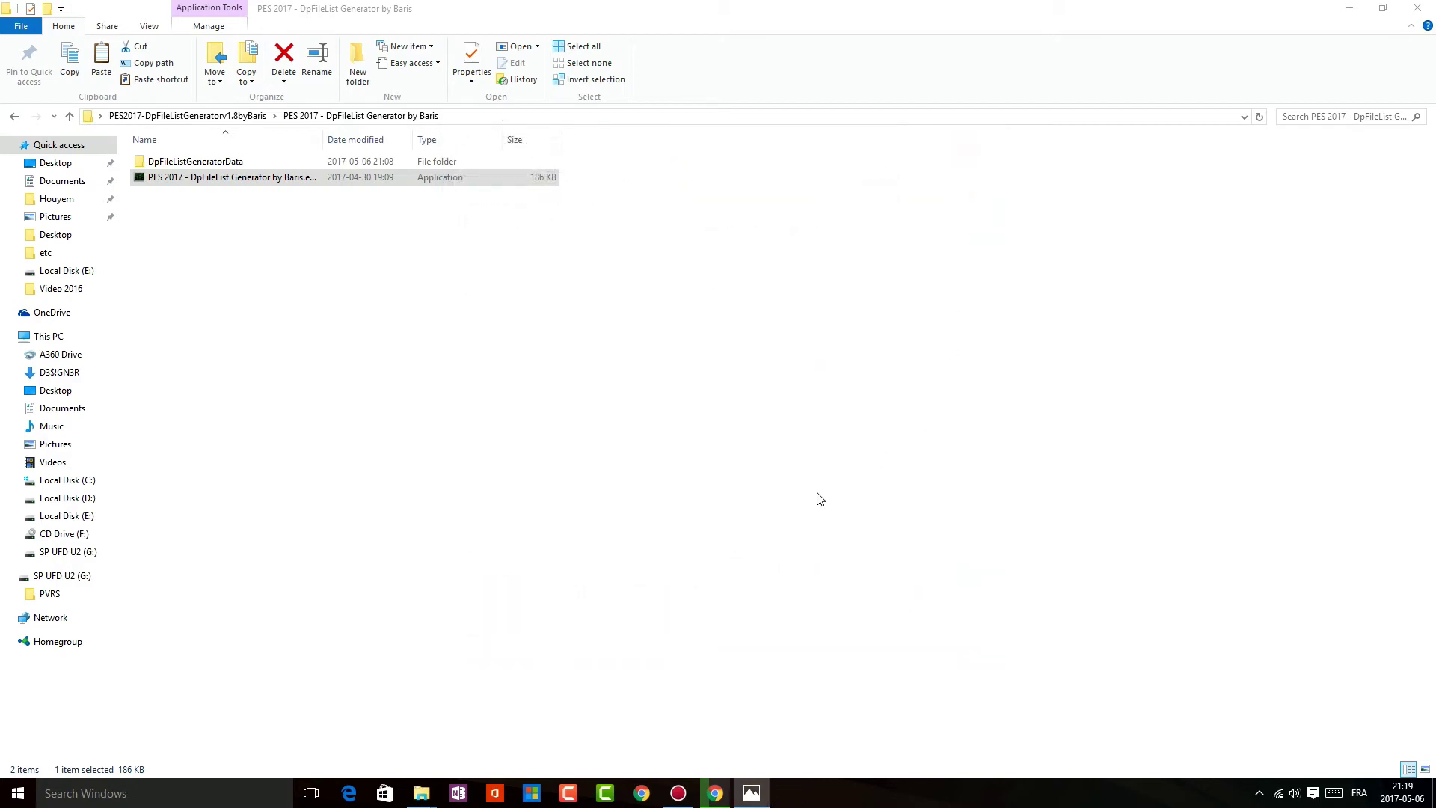
key("super+d")
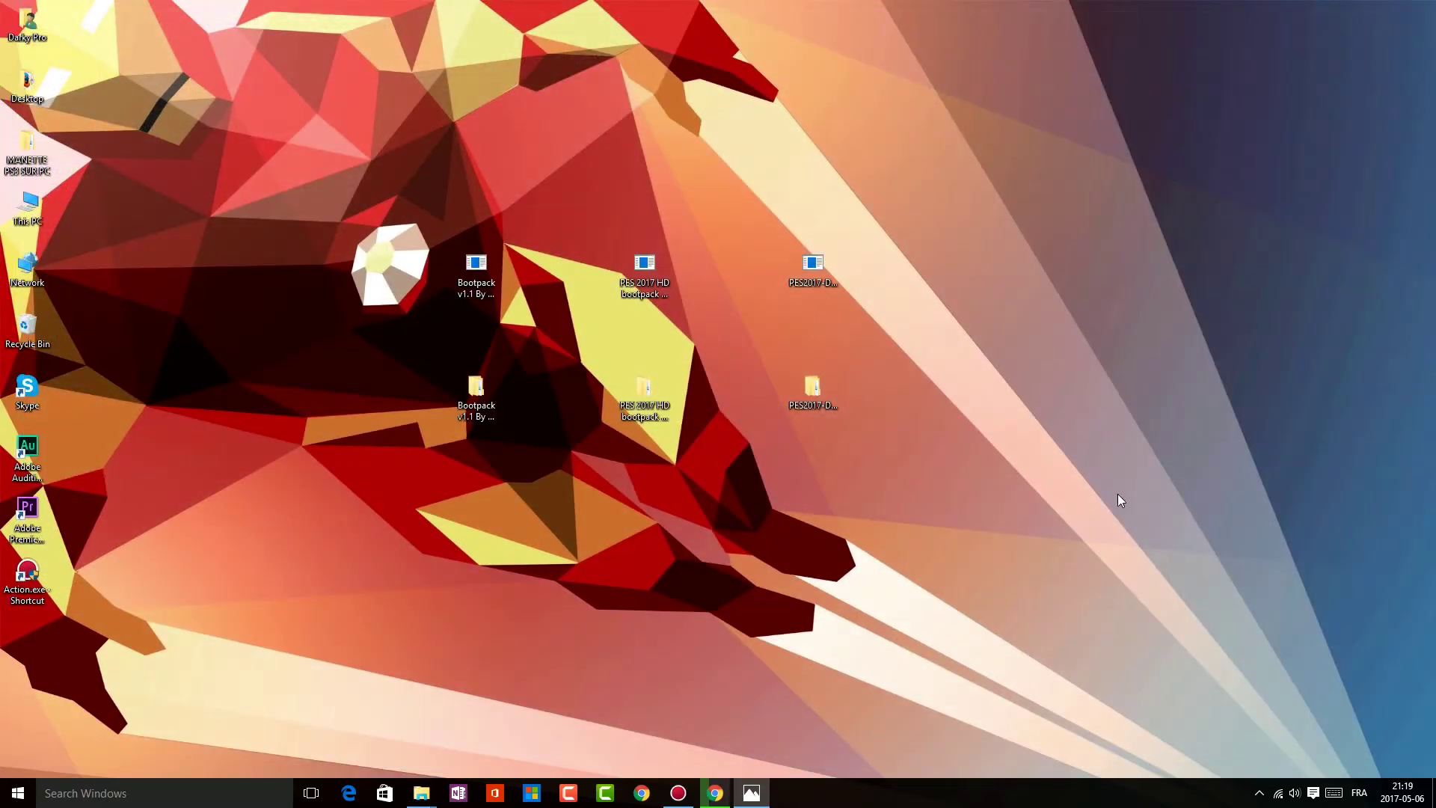
left_click_drag(974, 67, 1233, 543)
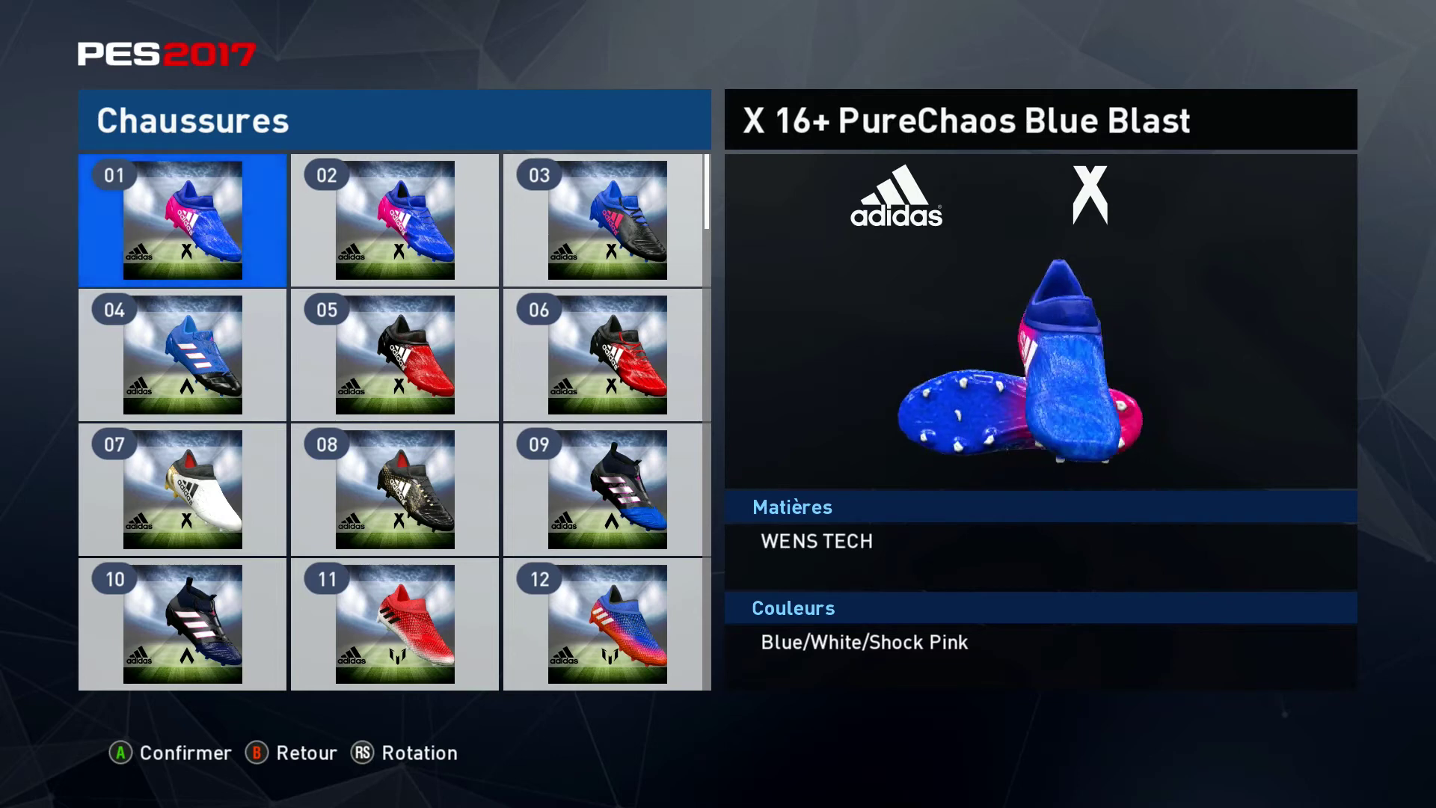
In PES 2017, examine the installed adidas boots numbered 02 to 12 in the Chaussures list.
left_click(395, 220)
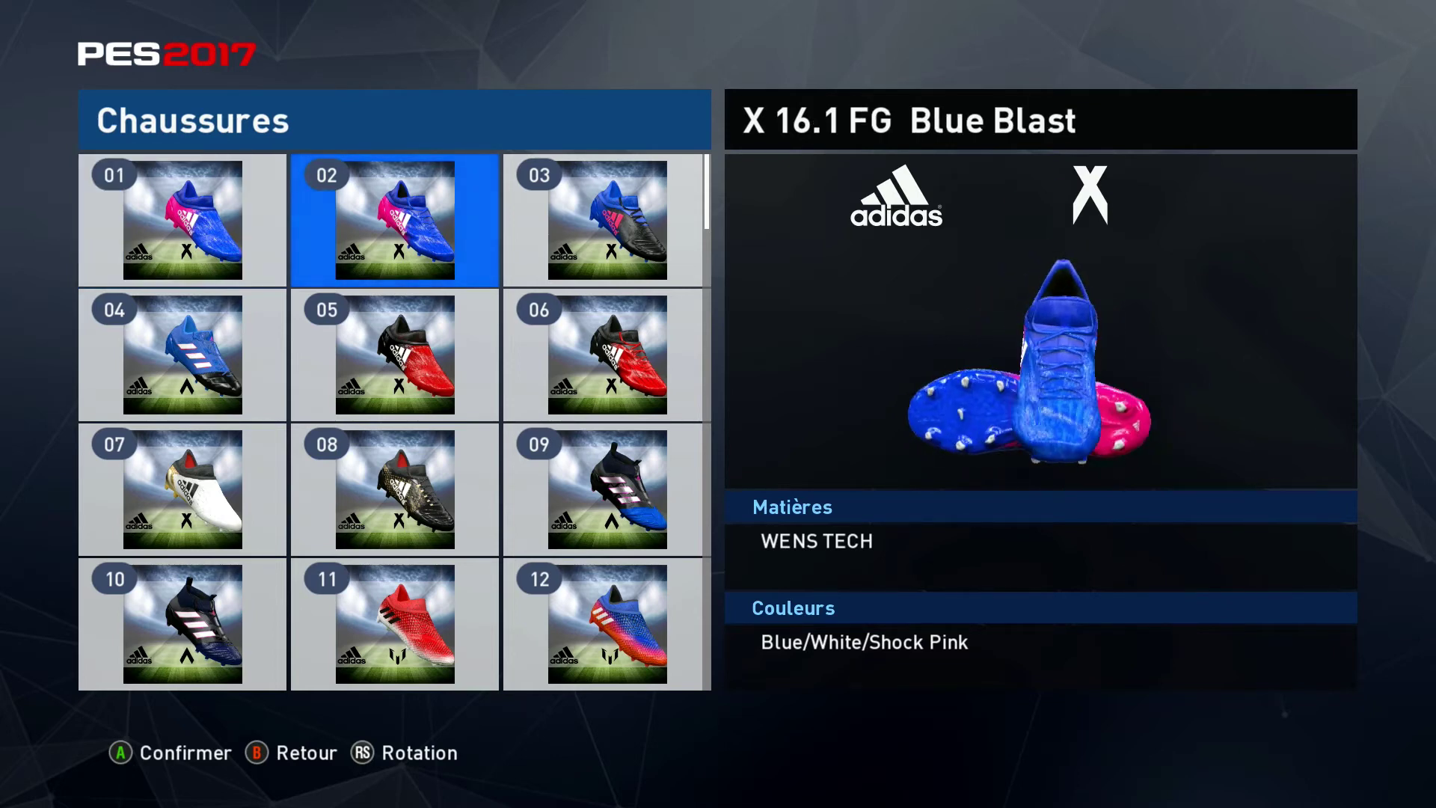
left_click(607, 220)
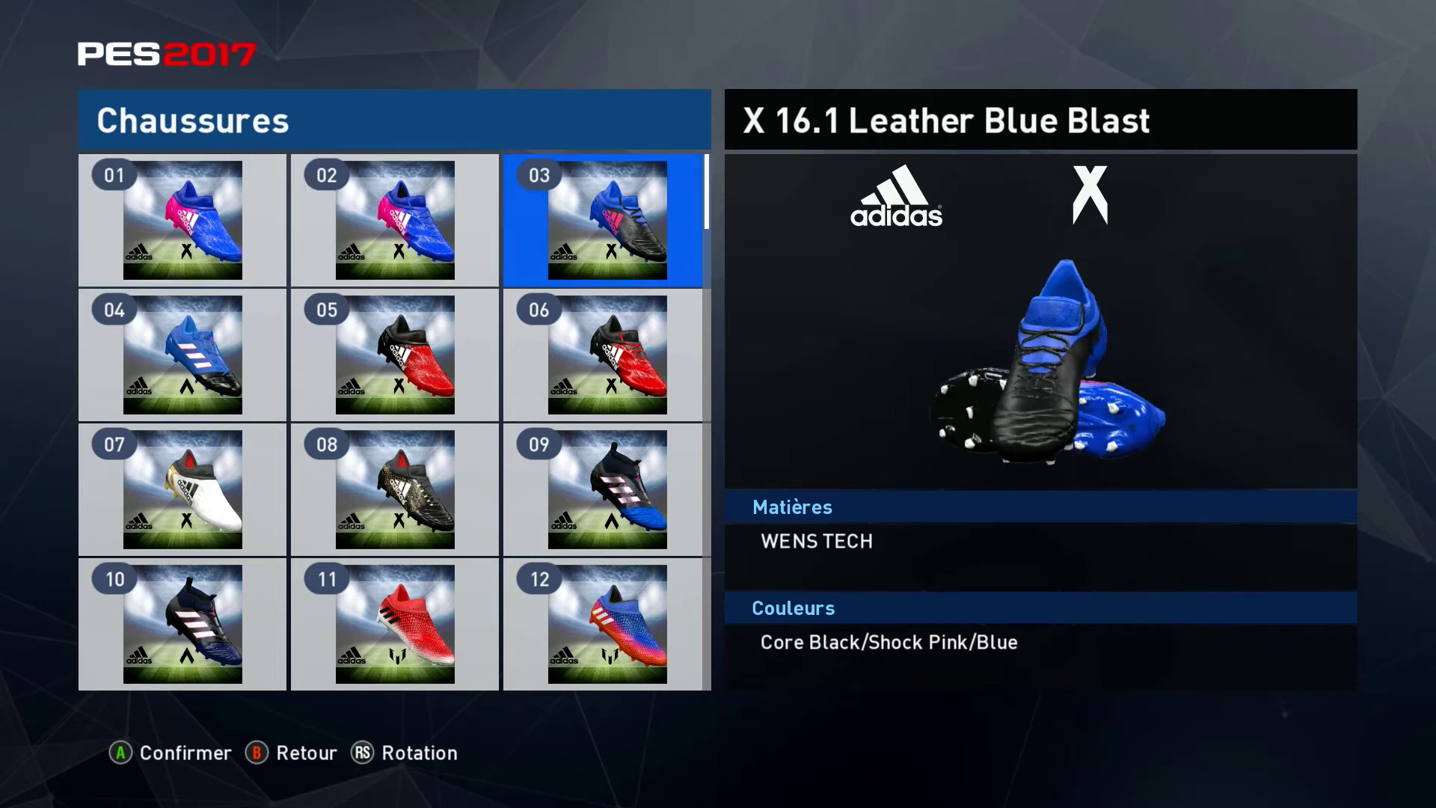
left_click(607, 354)
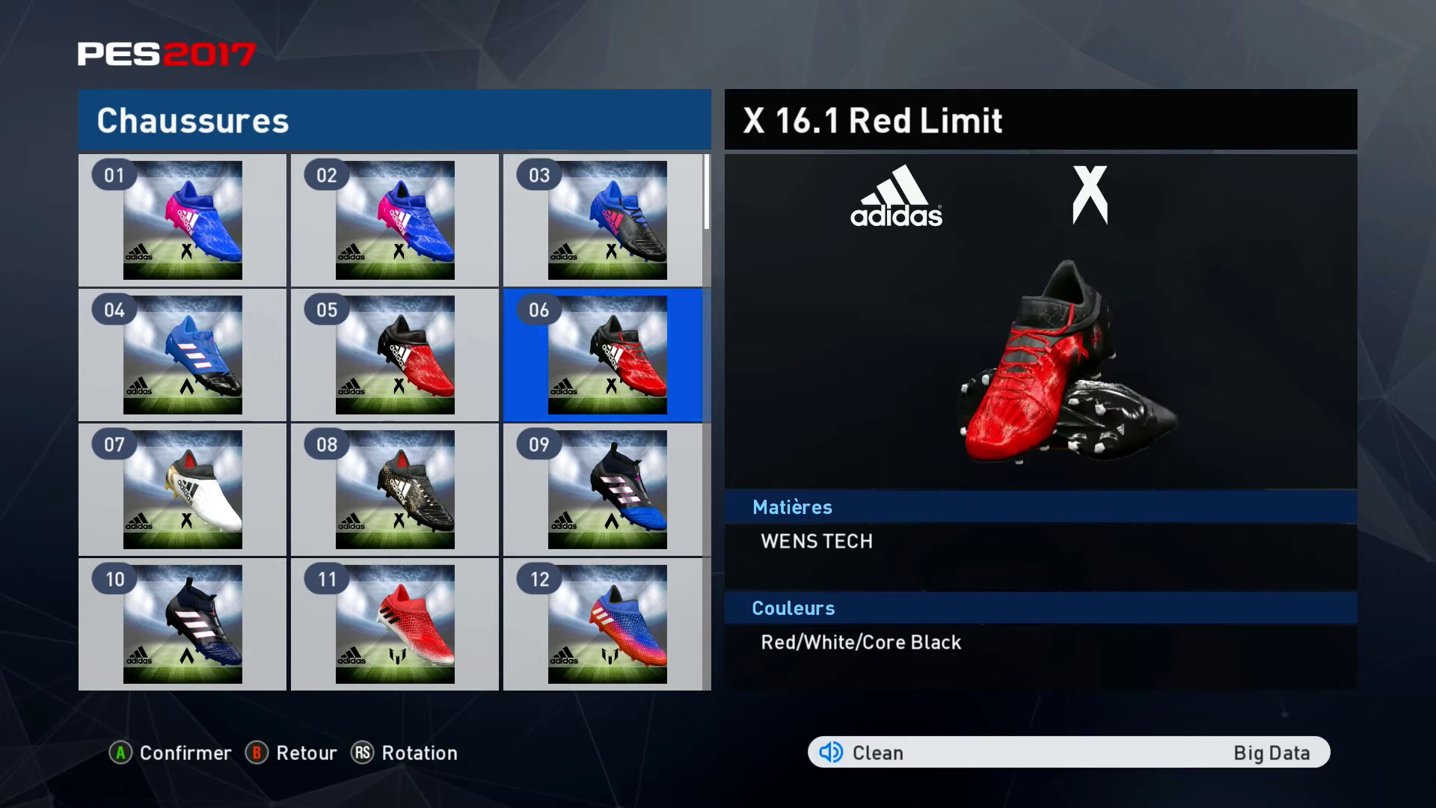
left_click(395, 354)
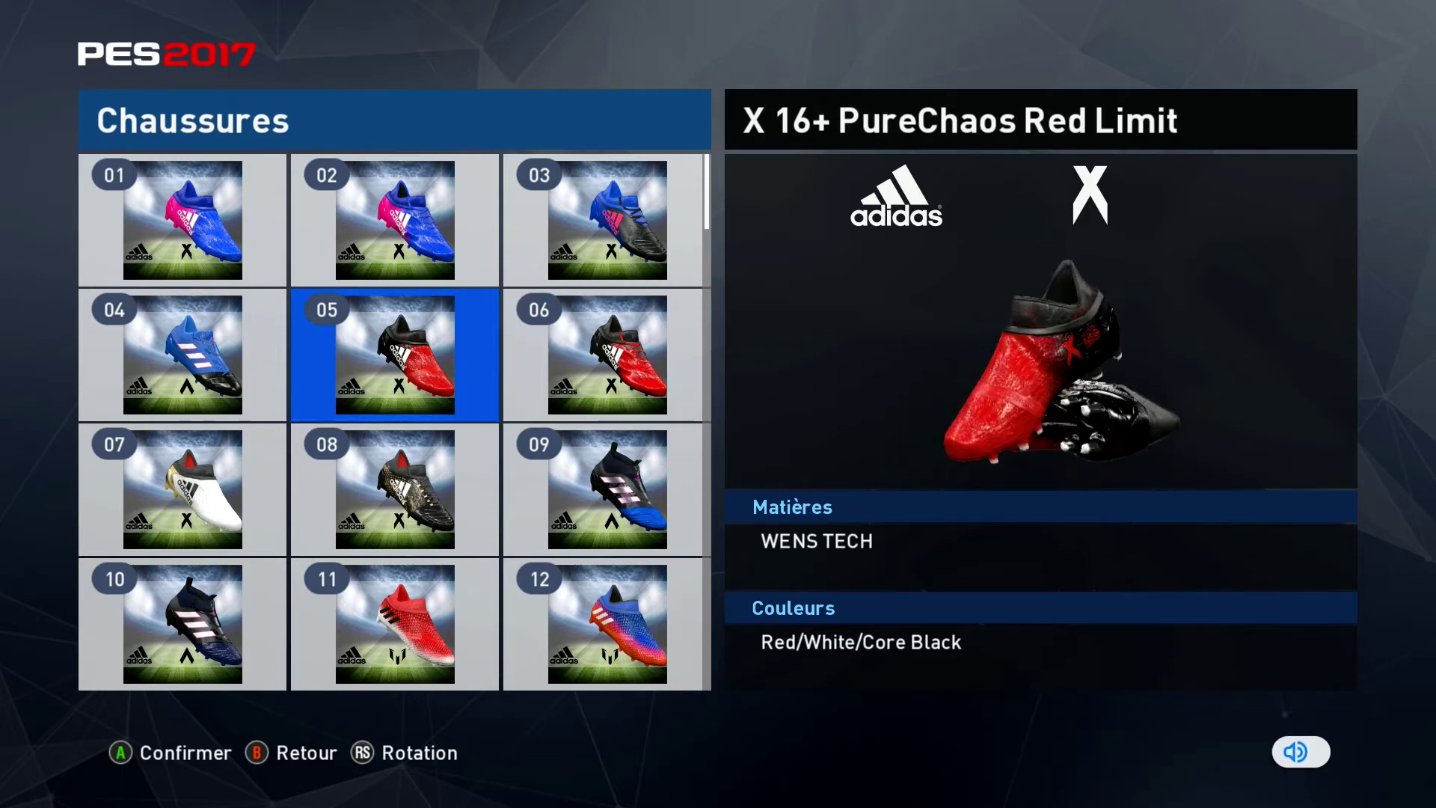
left_click(183, 355)
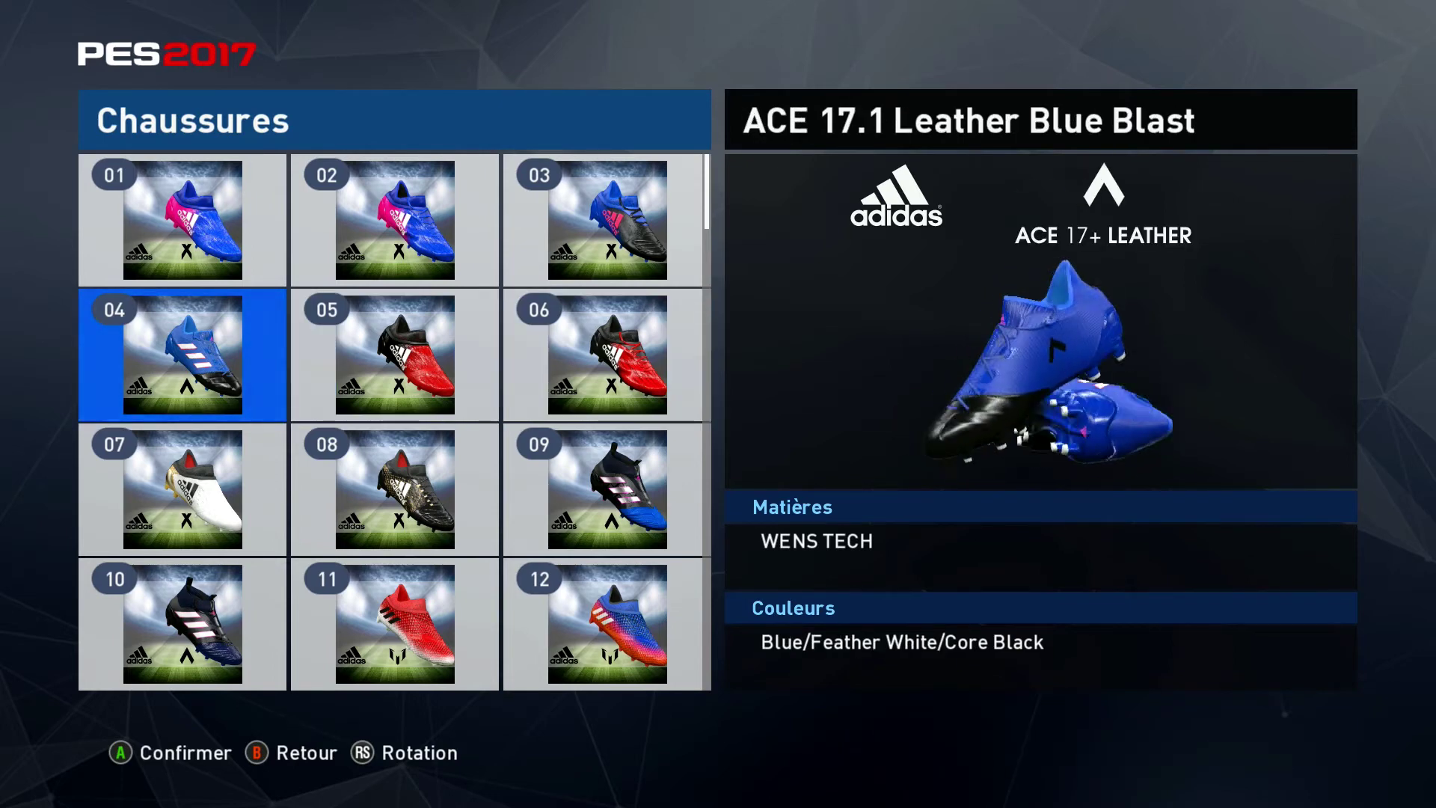
left_click(183, 489)
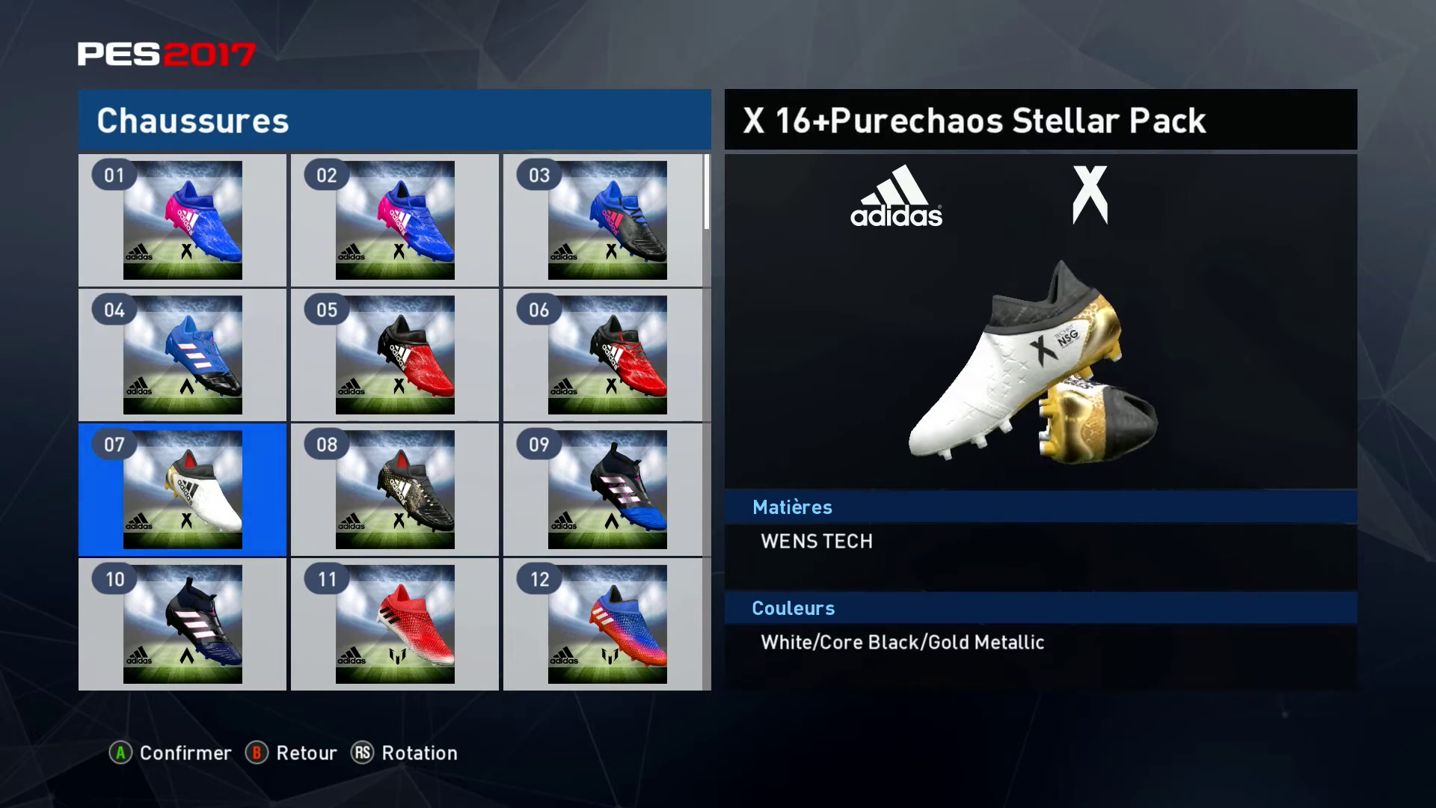
left_click(395, 489)
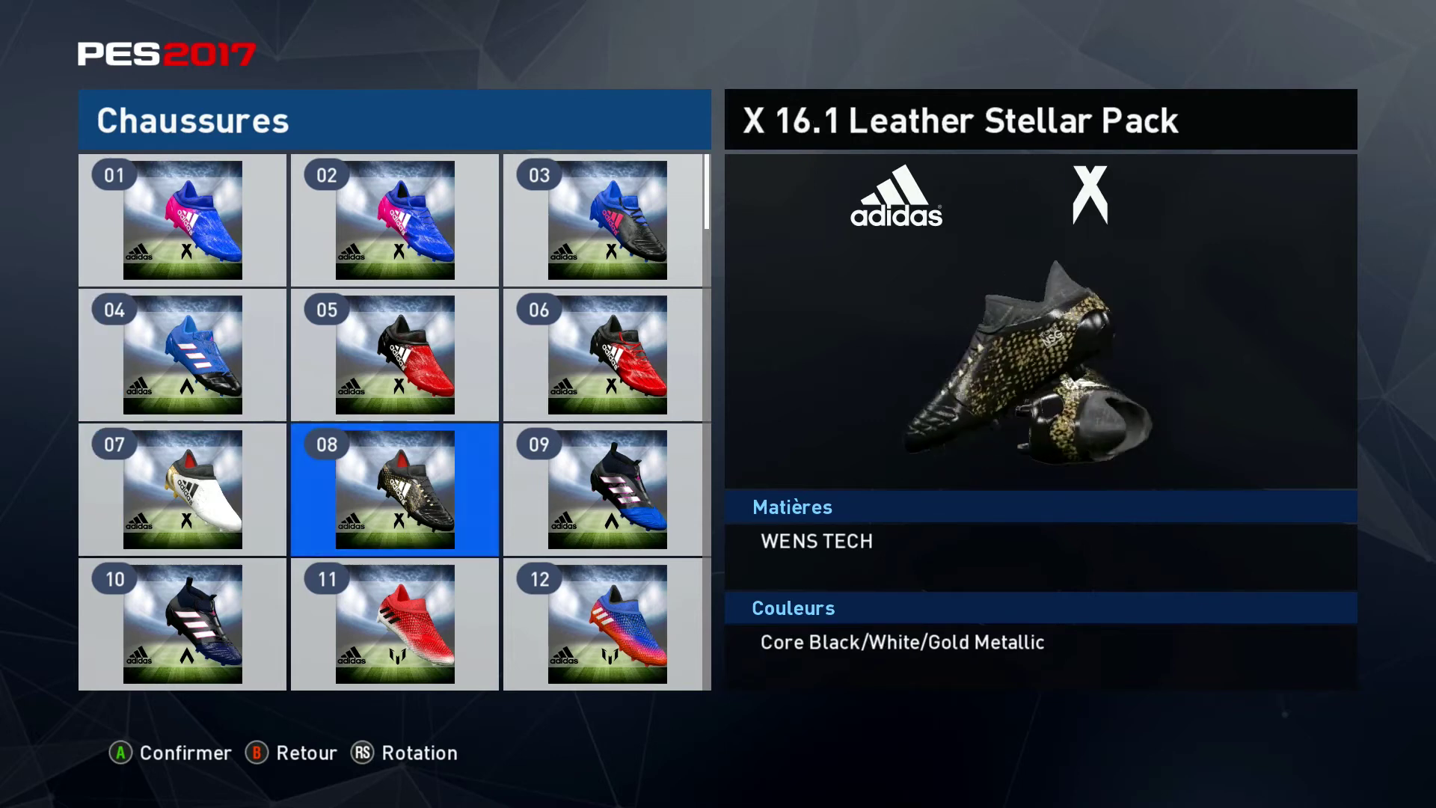
left_click(607, 489)
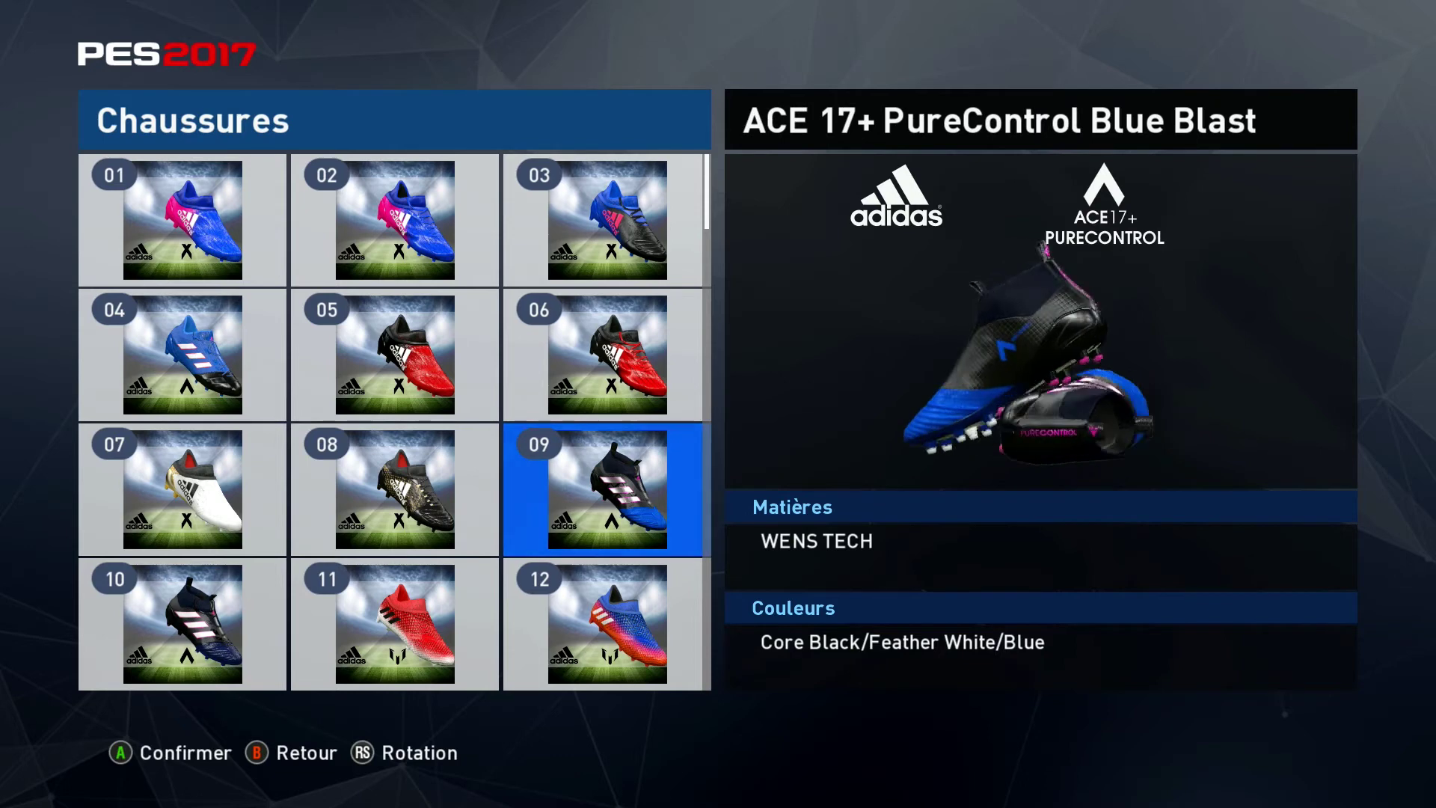
left_click(607, 624)
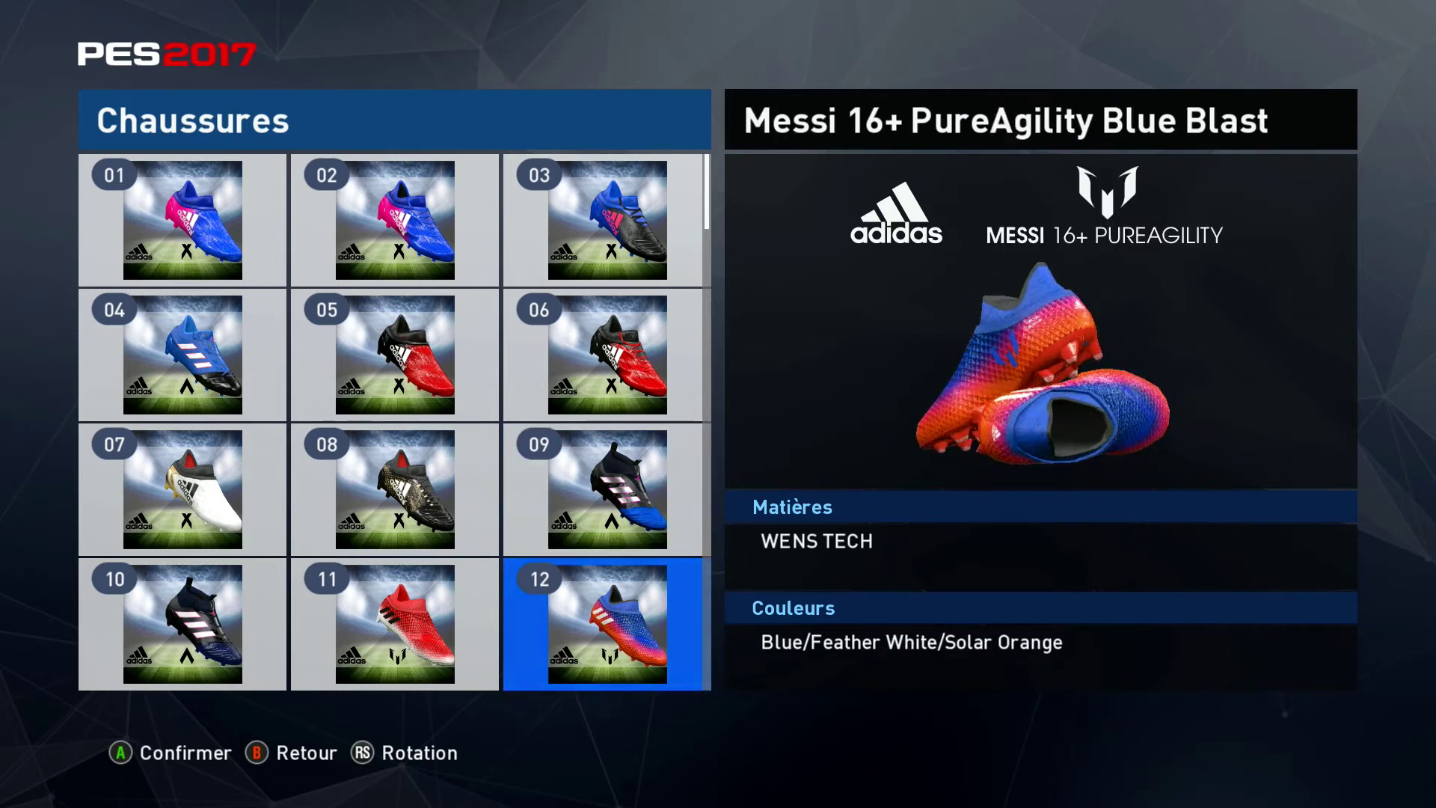
Examine the adidas Messi 16+ and ACE boots numbered 10, 11 and 13 to 21 in the Chaussures list.
left_click(394, 624)
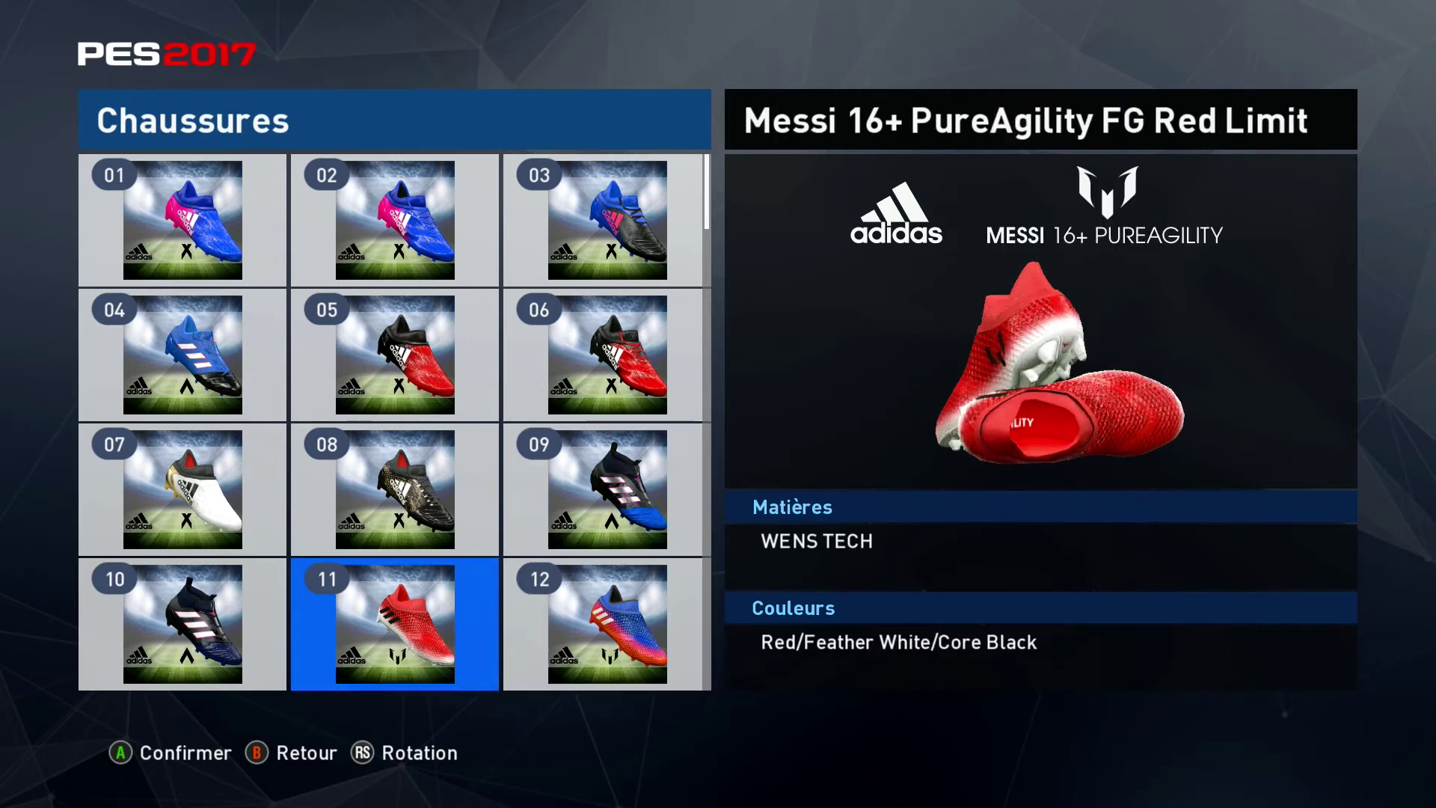
left_click(182, 624)
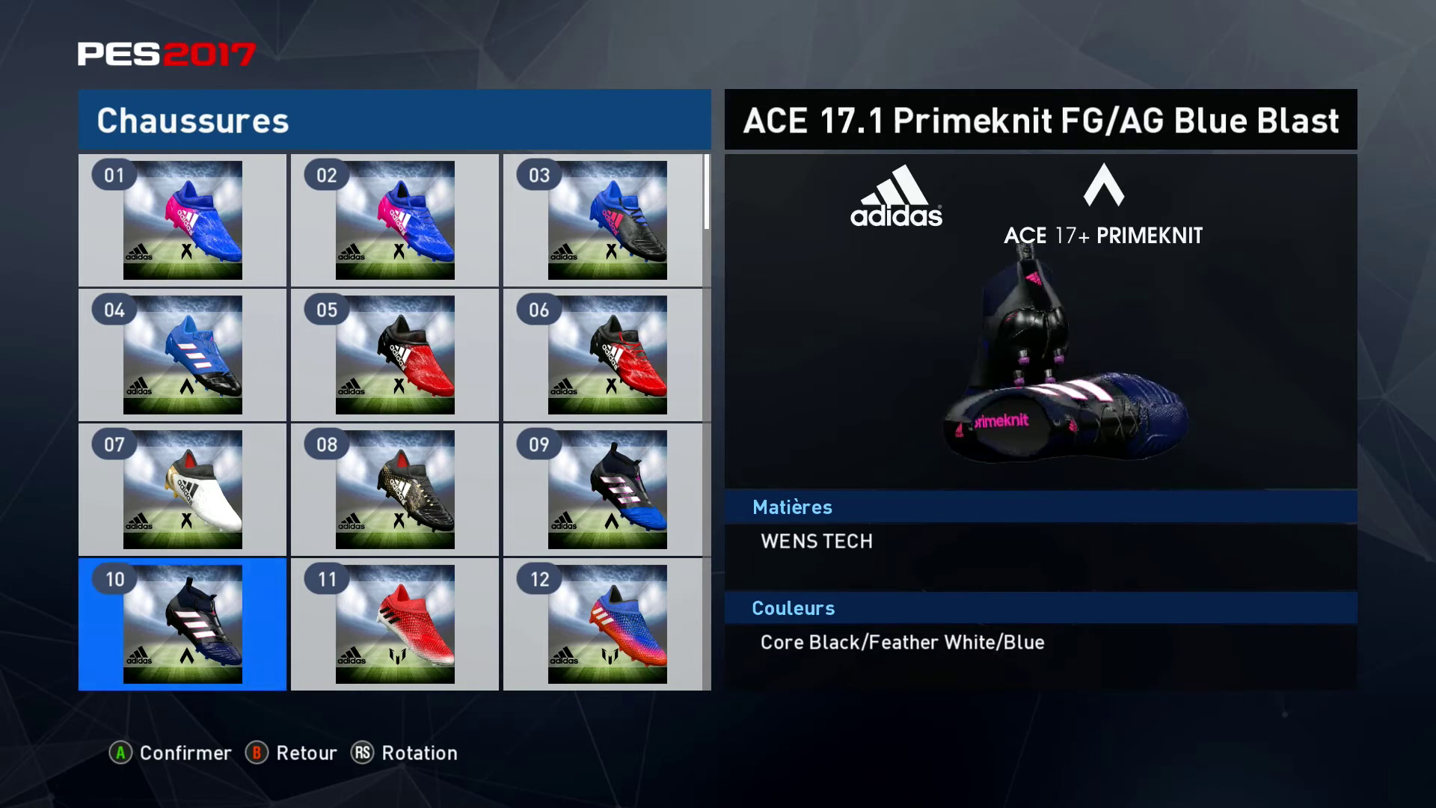
key("Down")
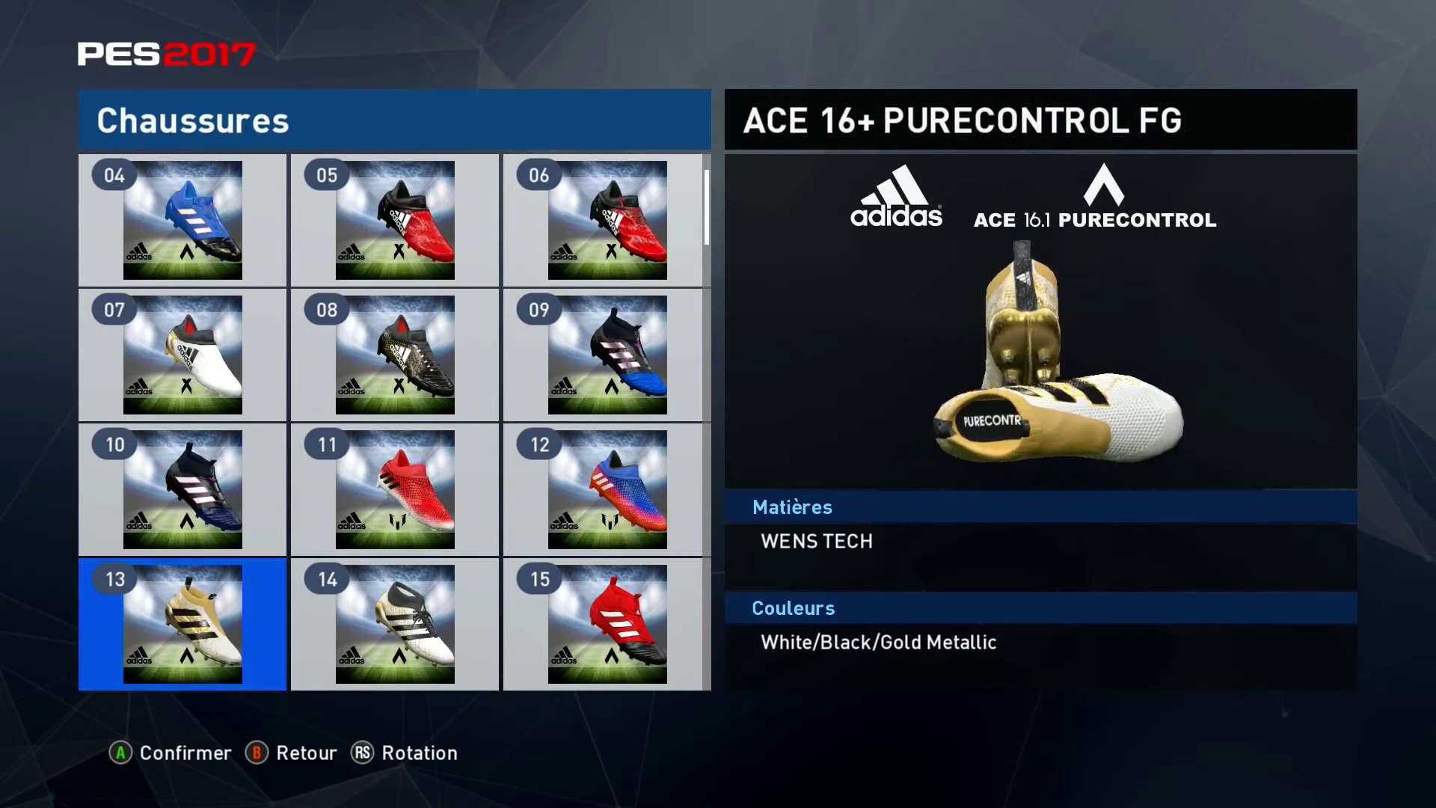
key("Right")
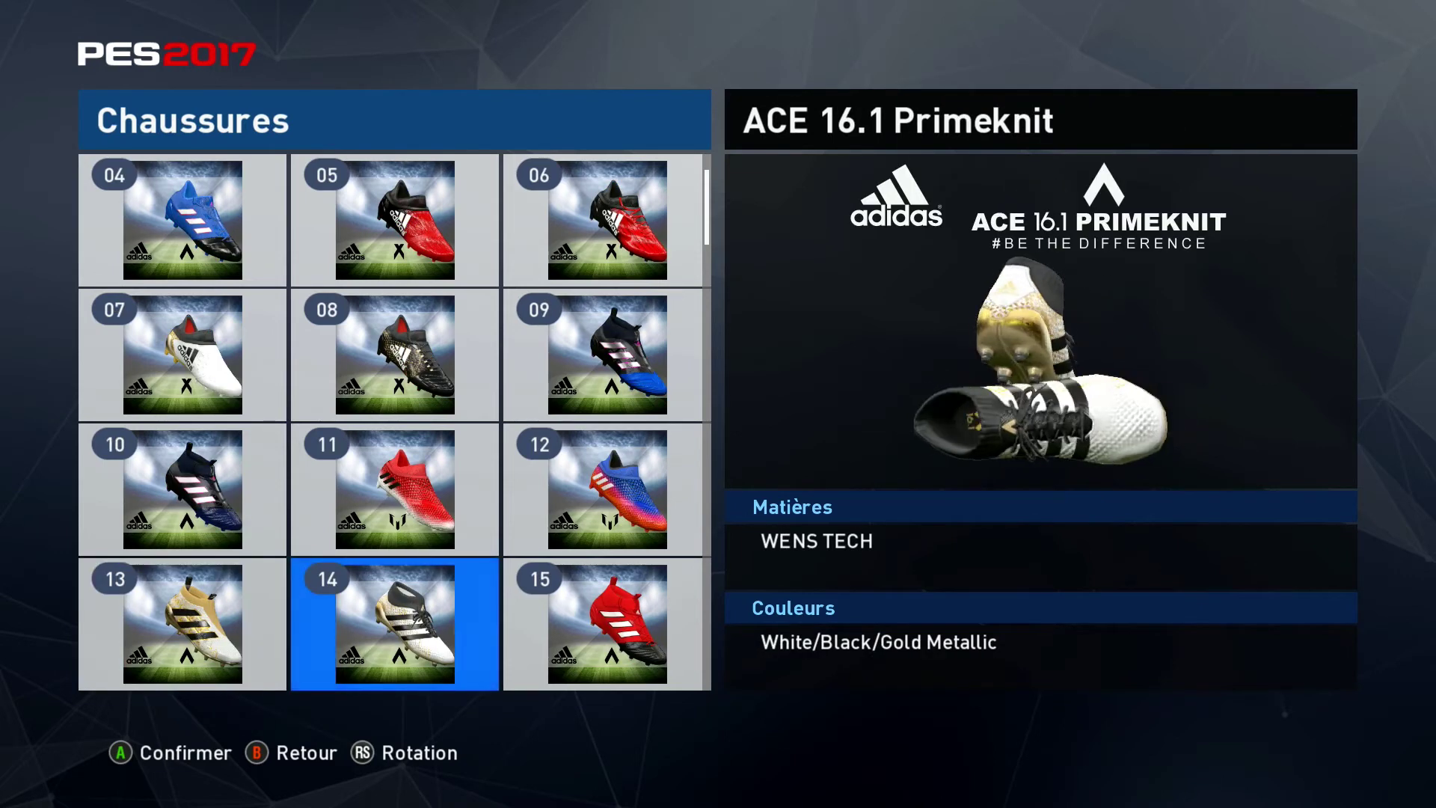
key("Right")
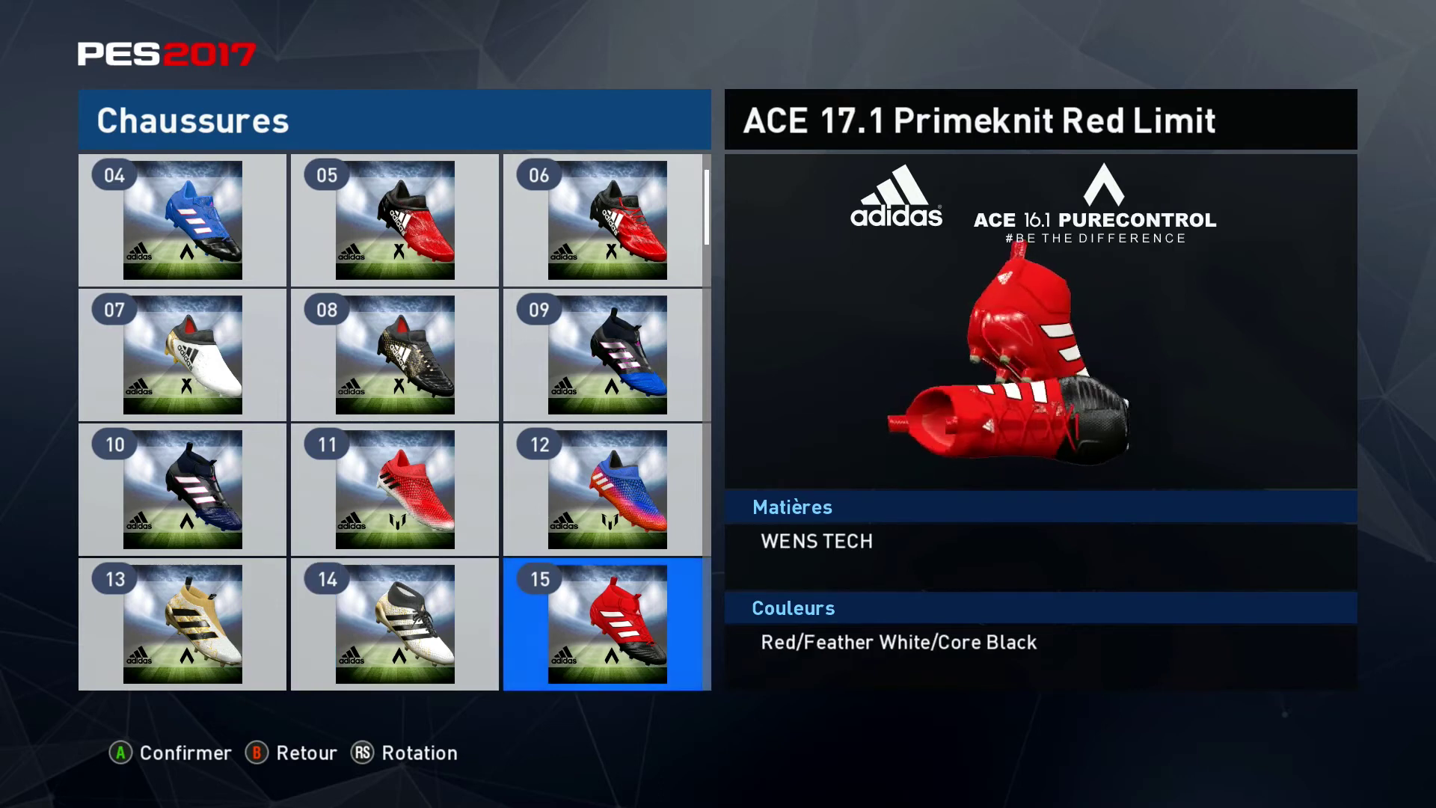
key("Down")
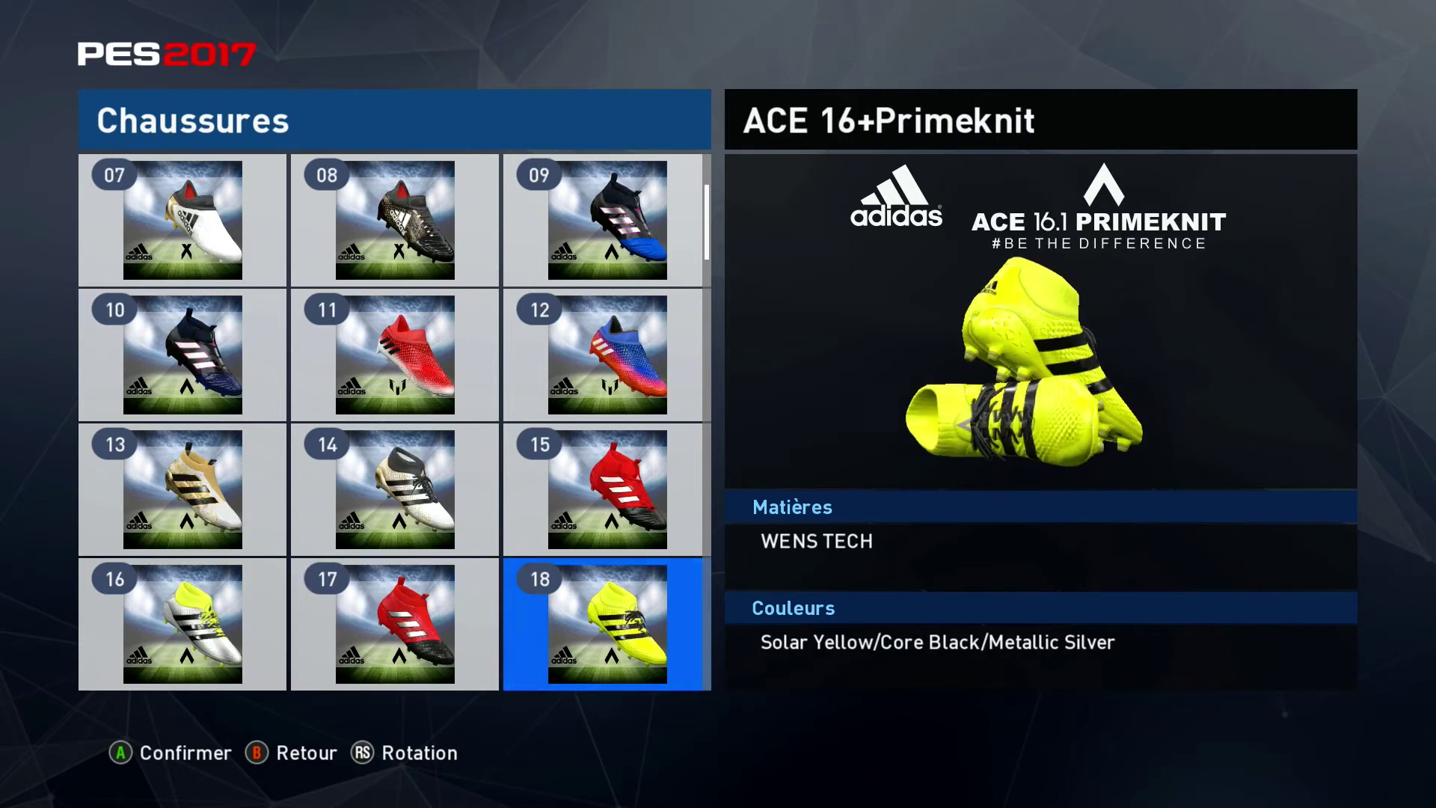
key("Left")
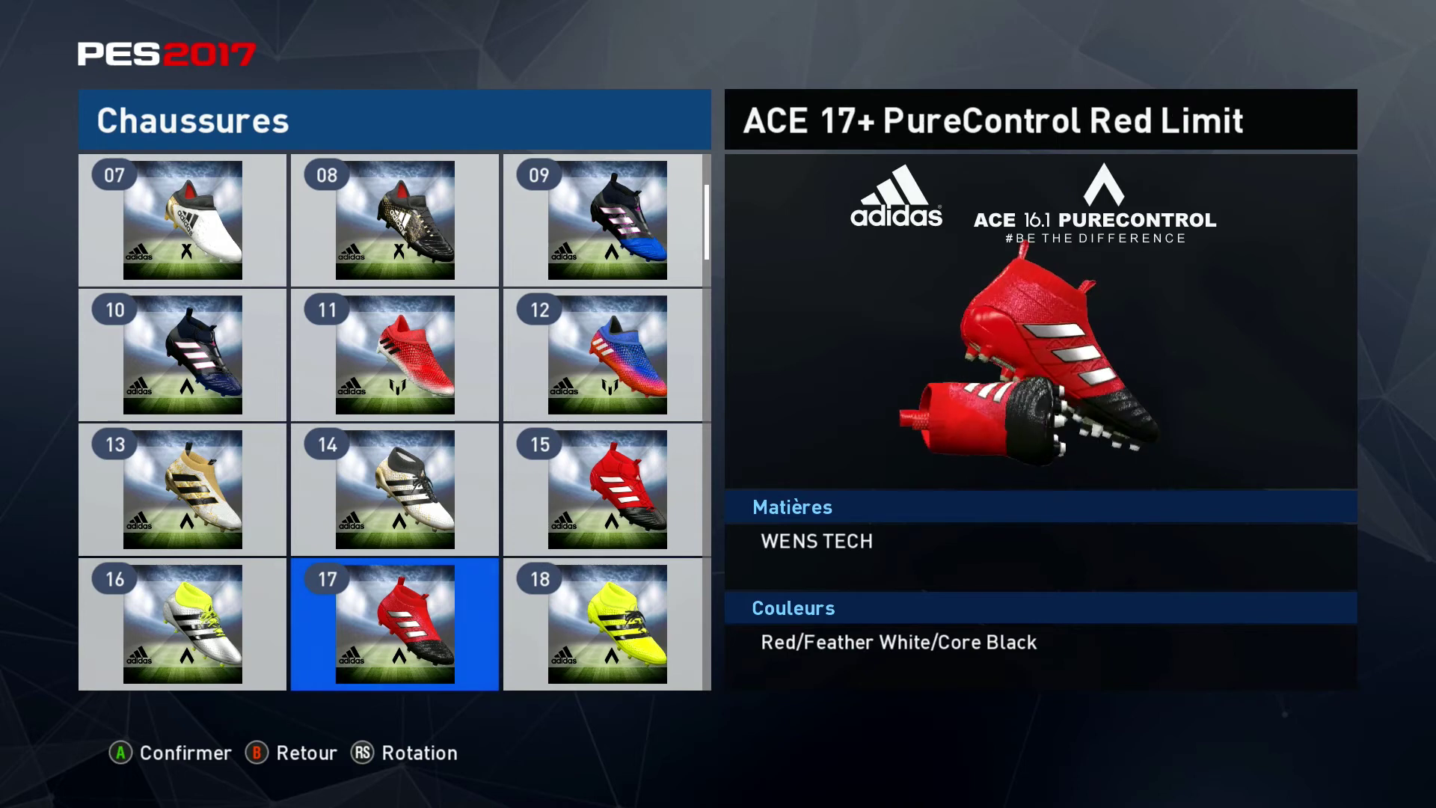
key("Left")
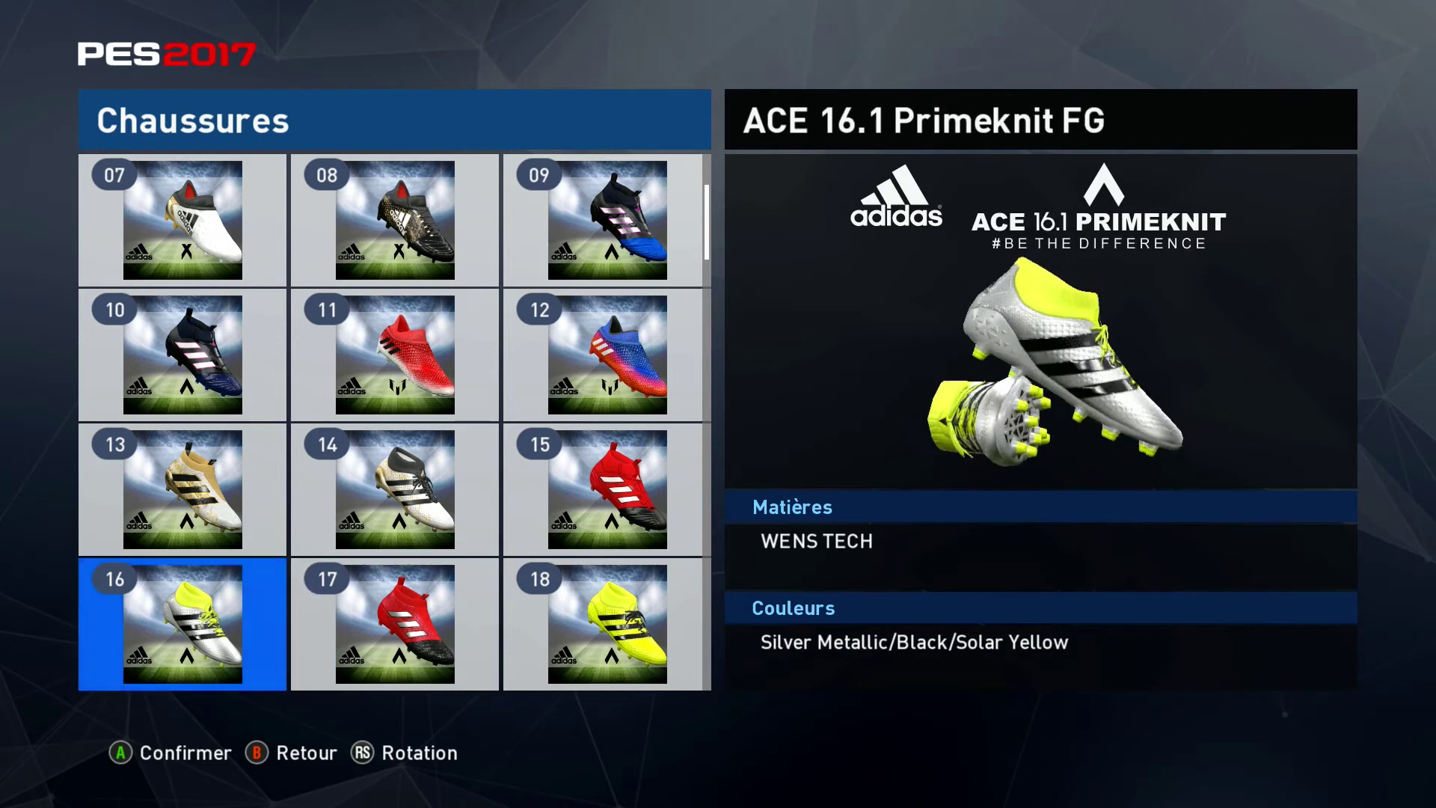
key("Down")
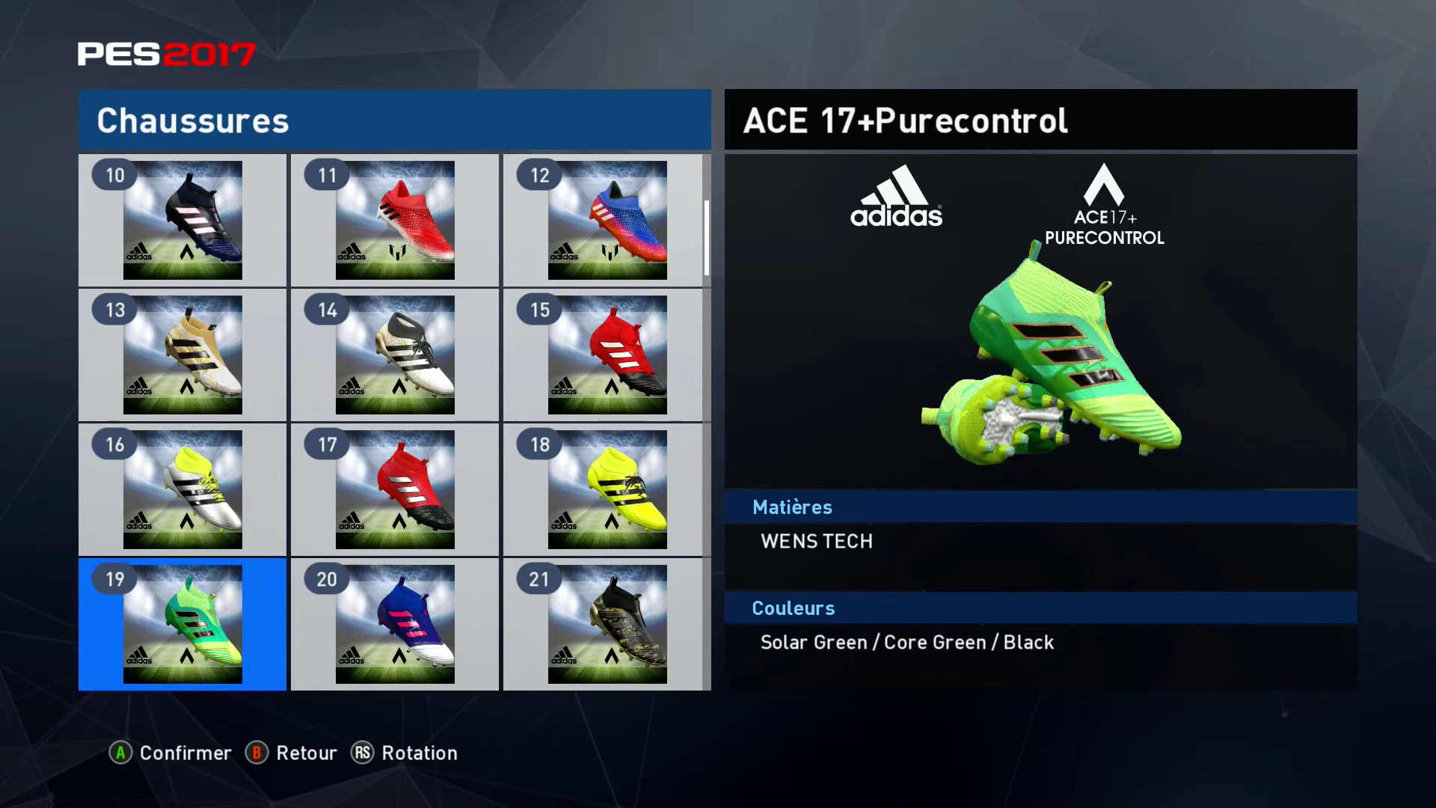
key("Right")
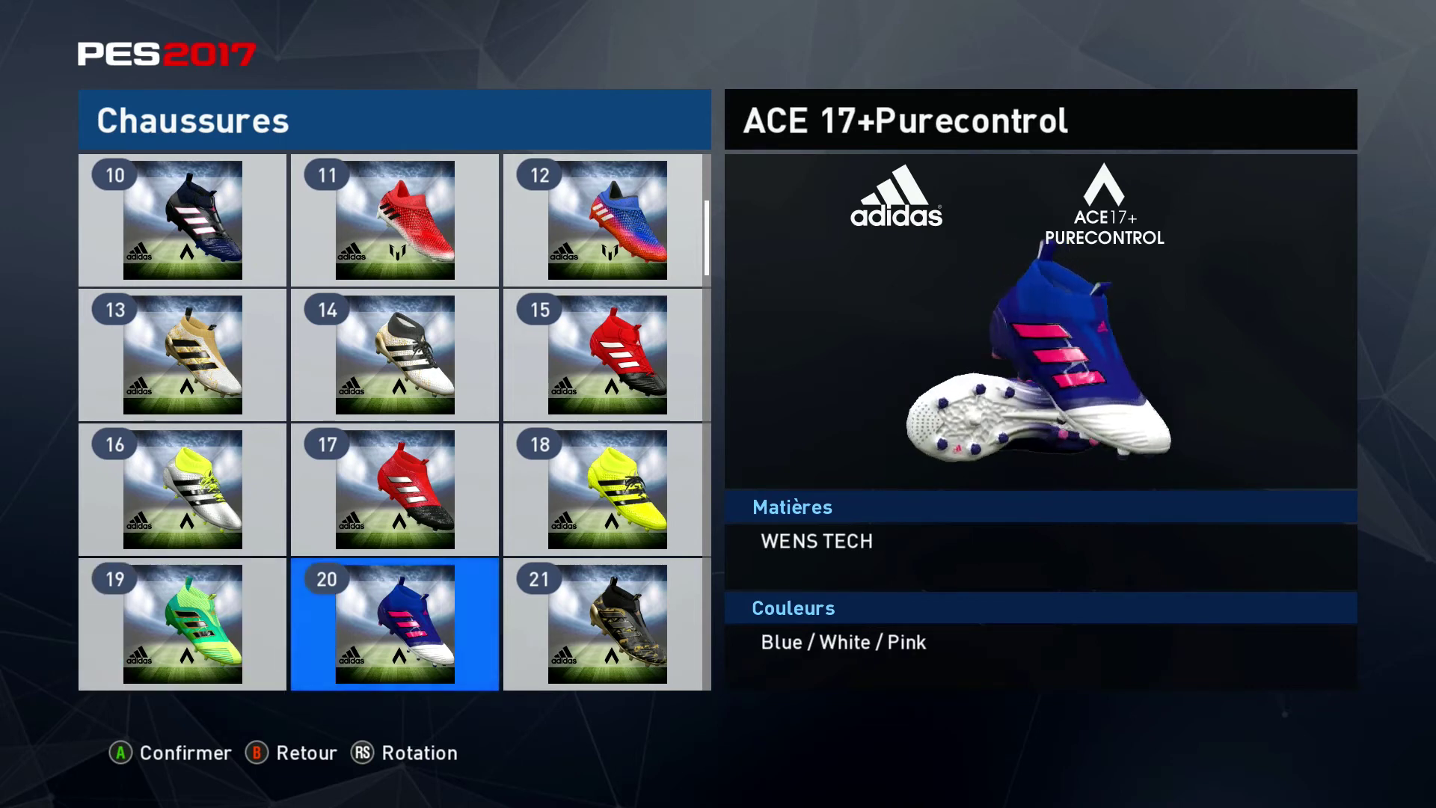
key("Right")
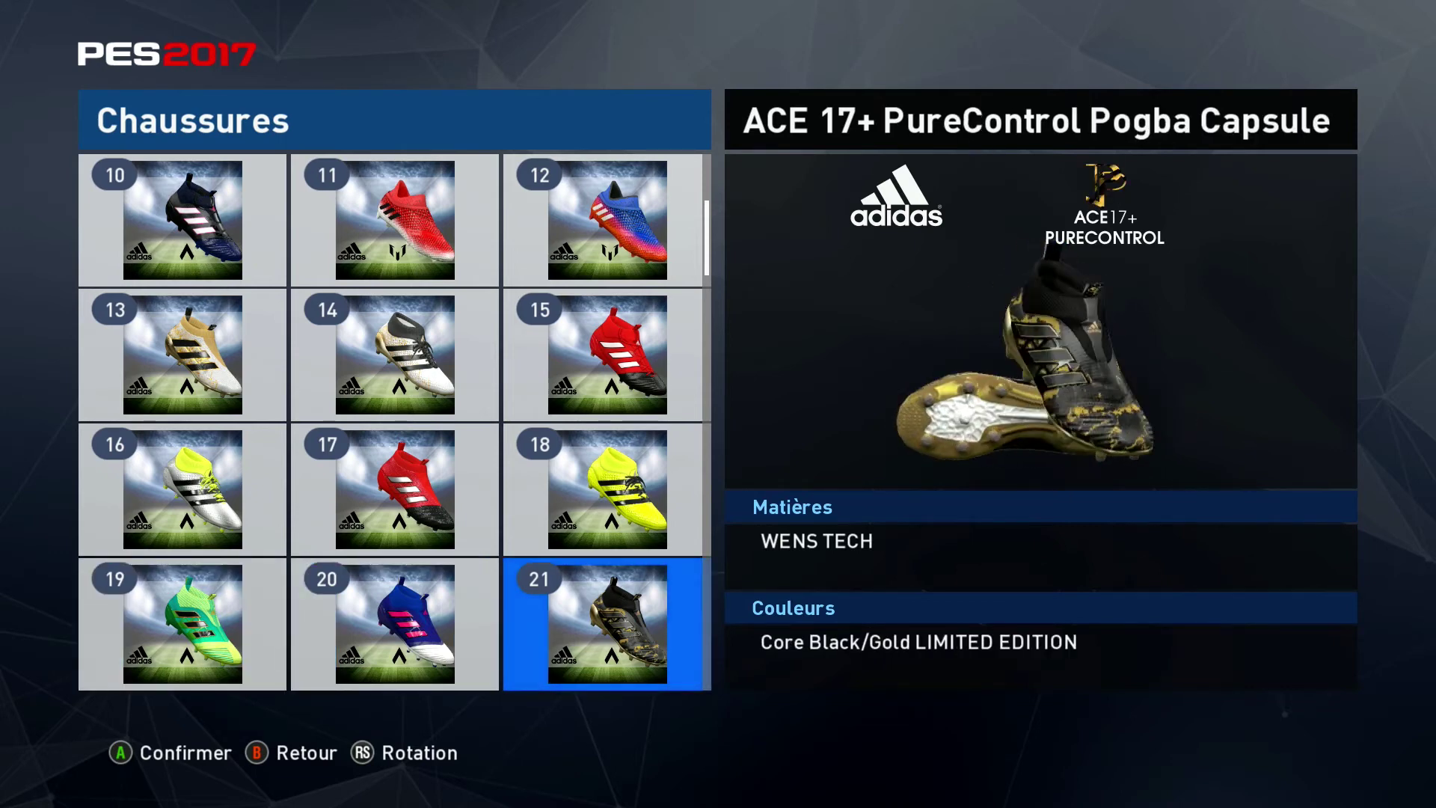
Examine the remaining adidas boots numbered 22 to 31, from the 11 Pro to the Copa Mundial.
key("Down")
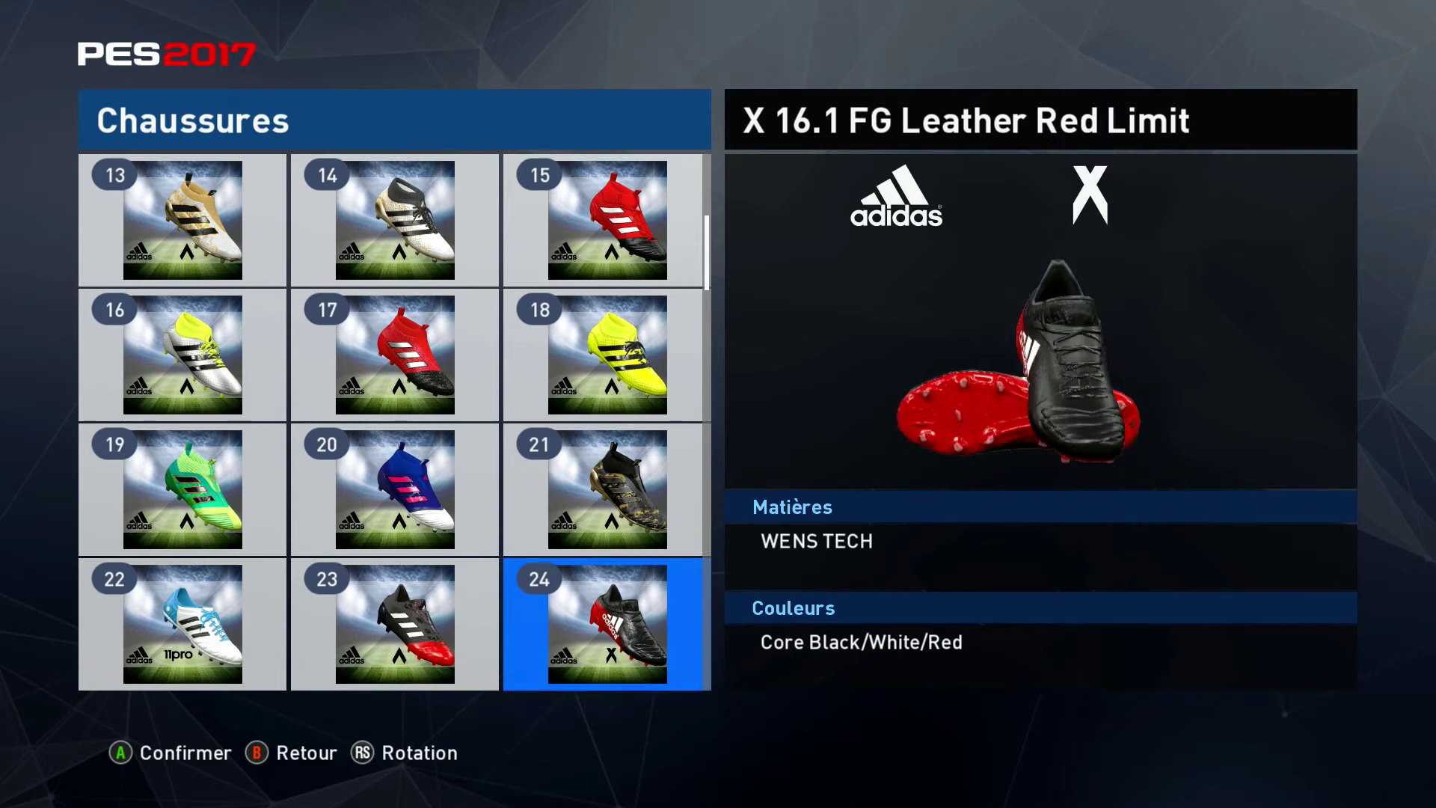
key("Left")
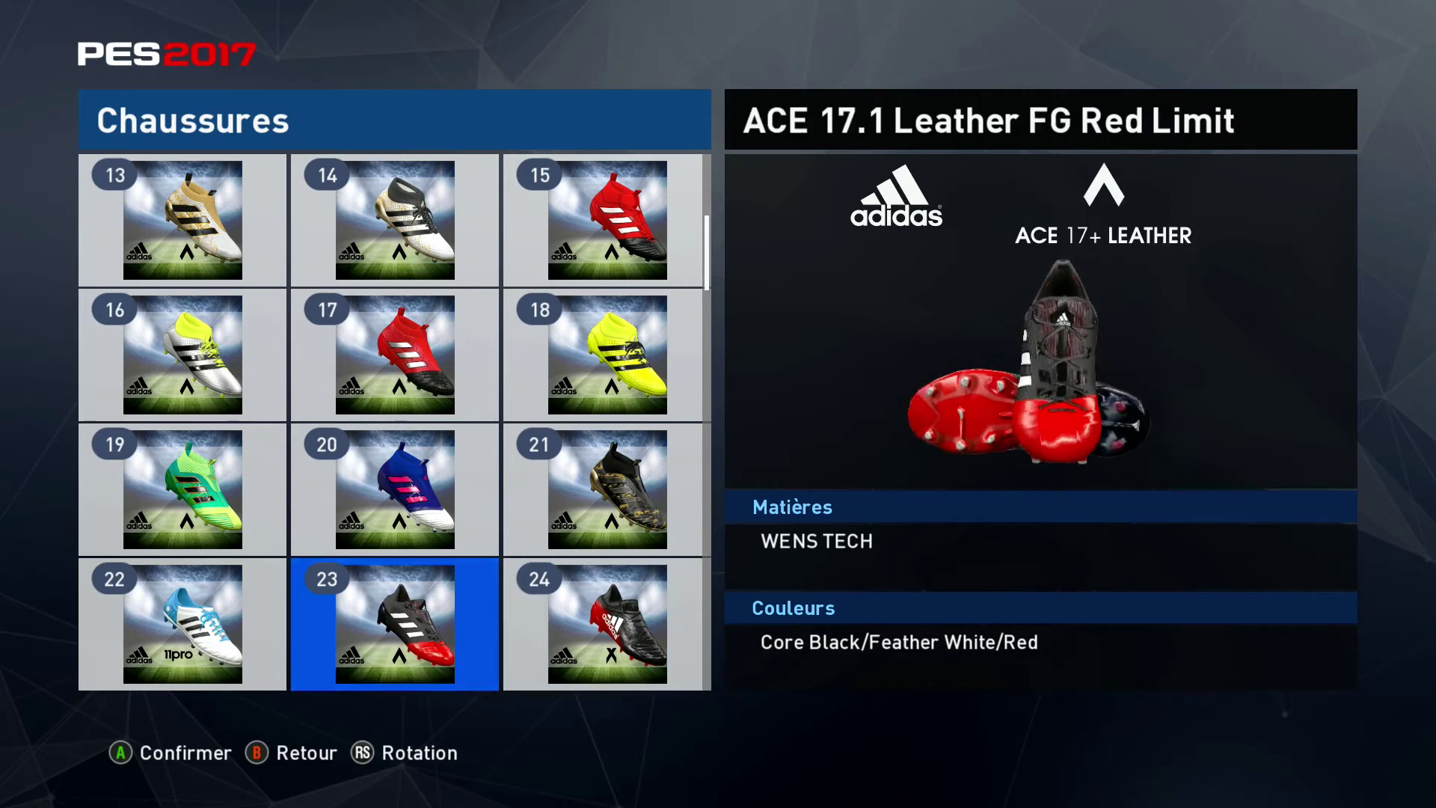
key("Left")
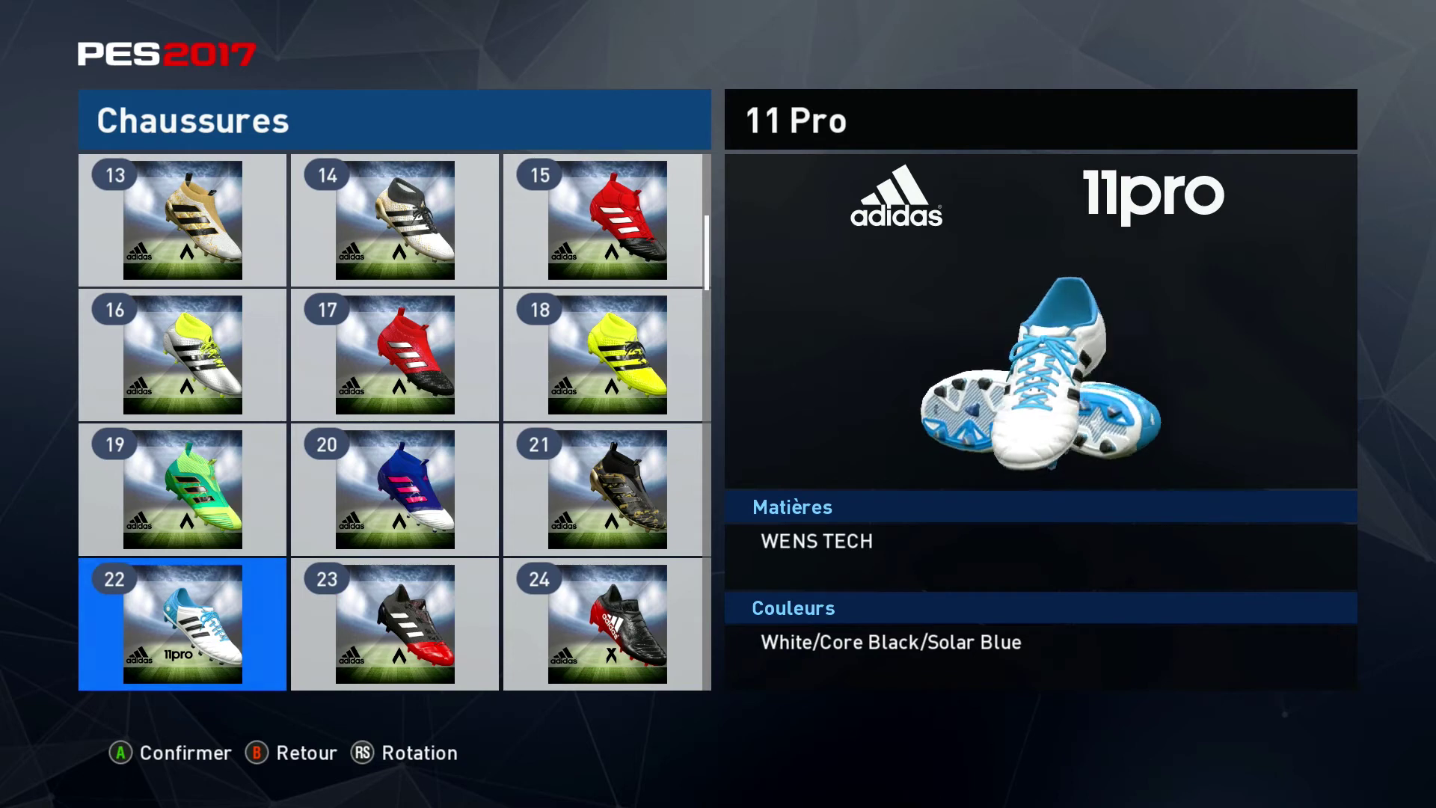
key("Down")
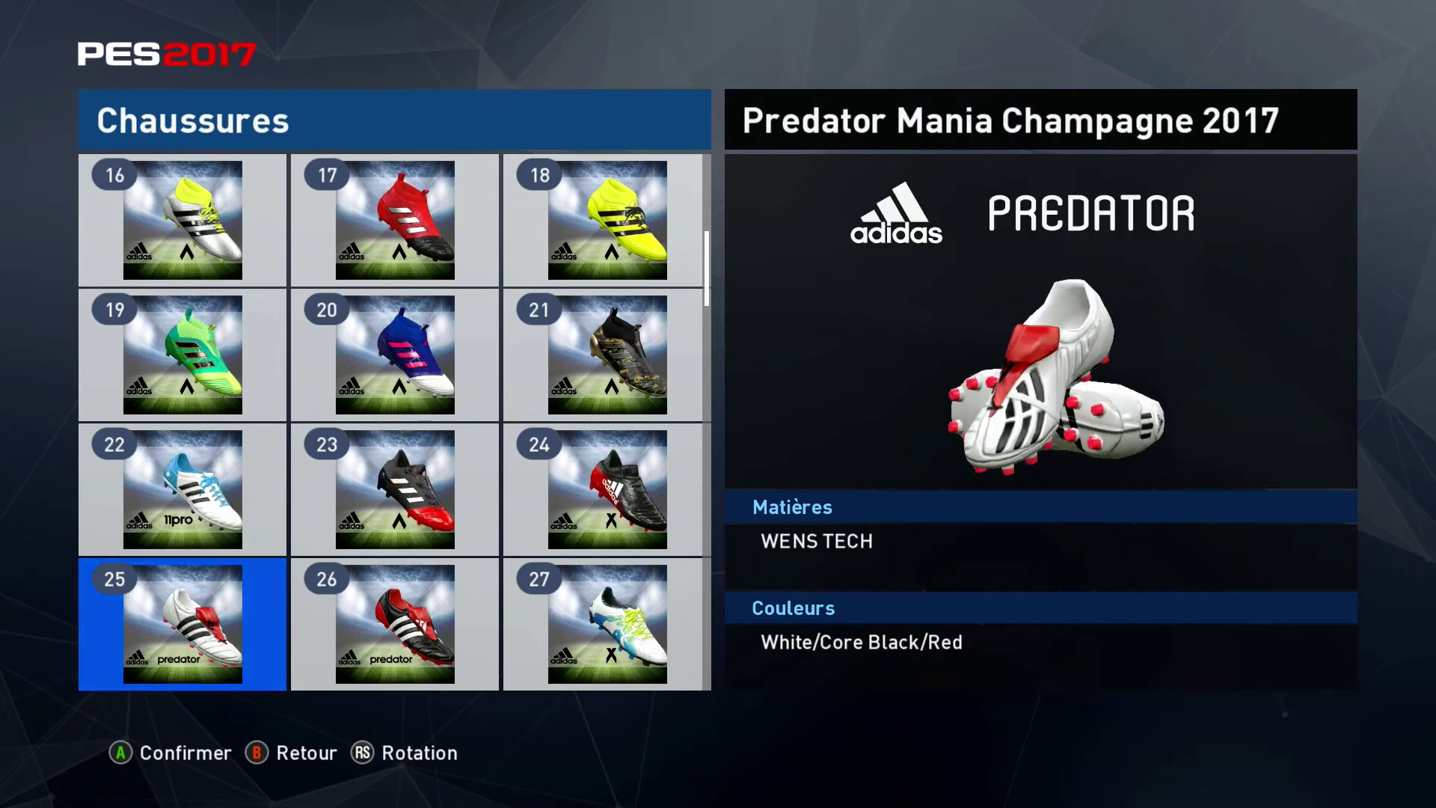
key("Right")
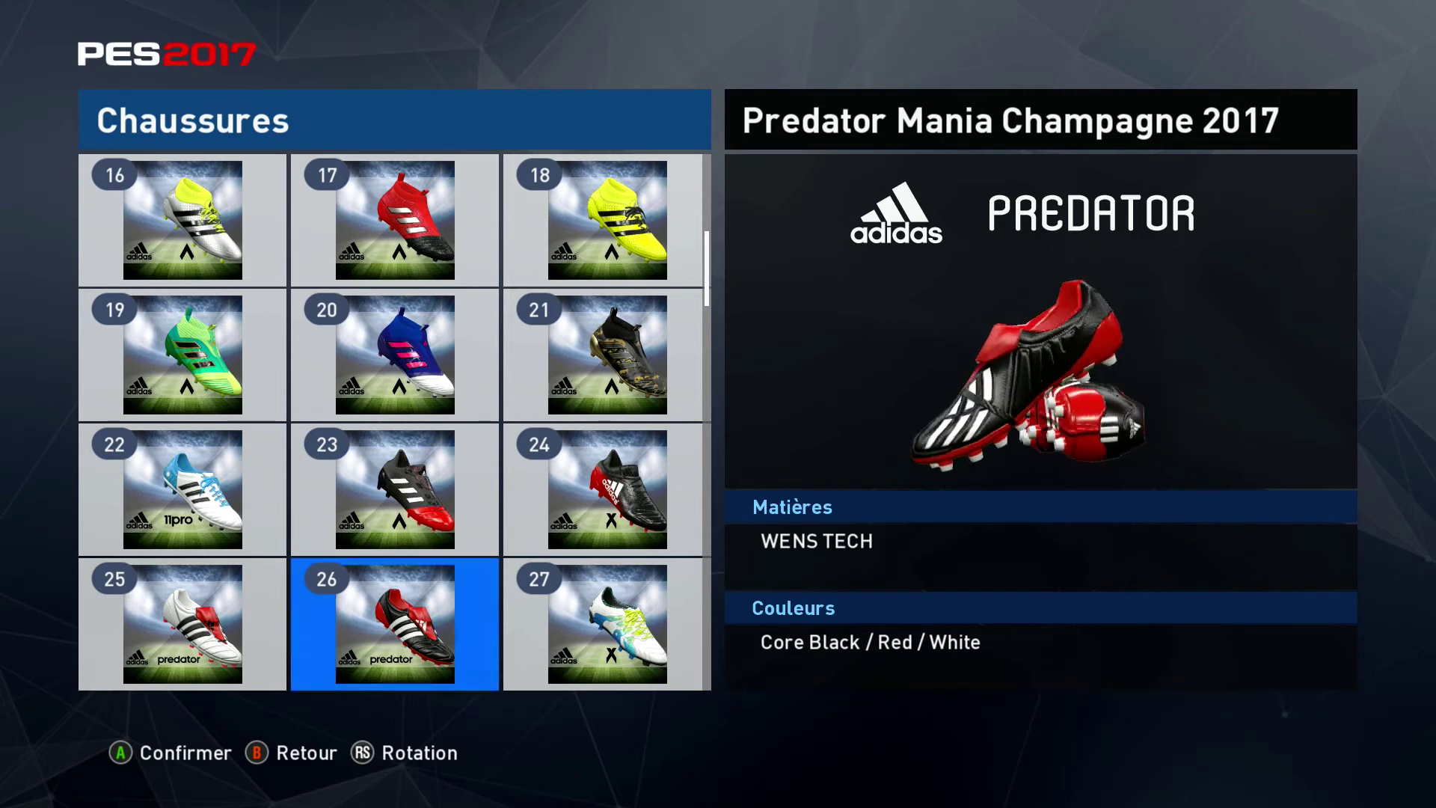
key("Right")
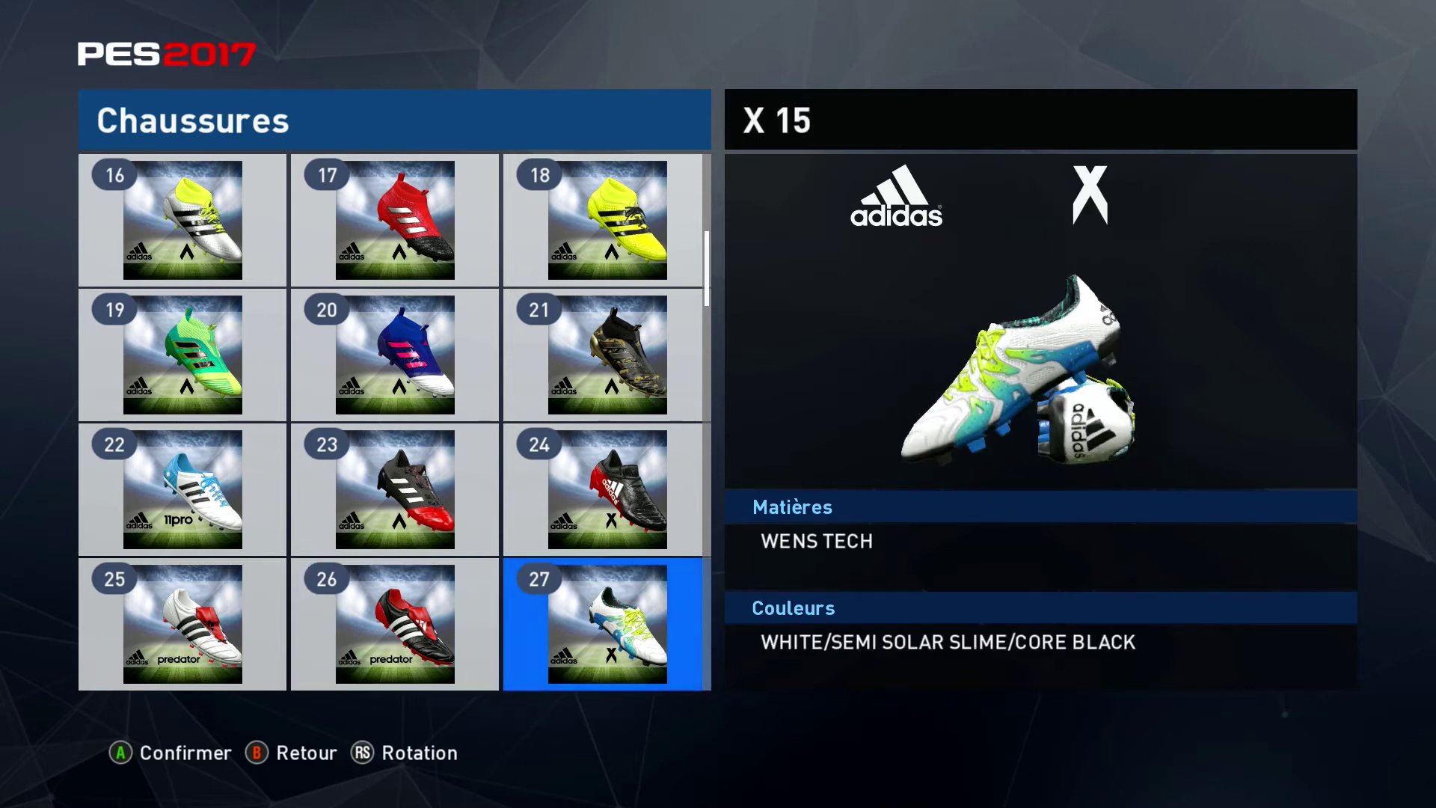
key("Down")
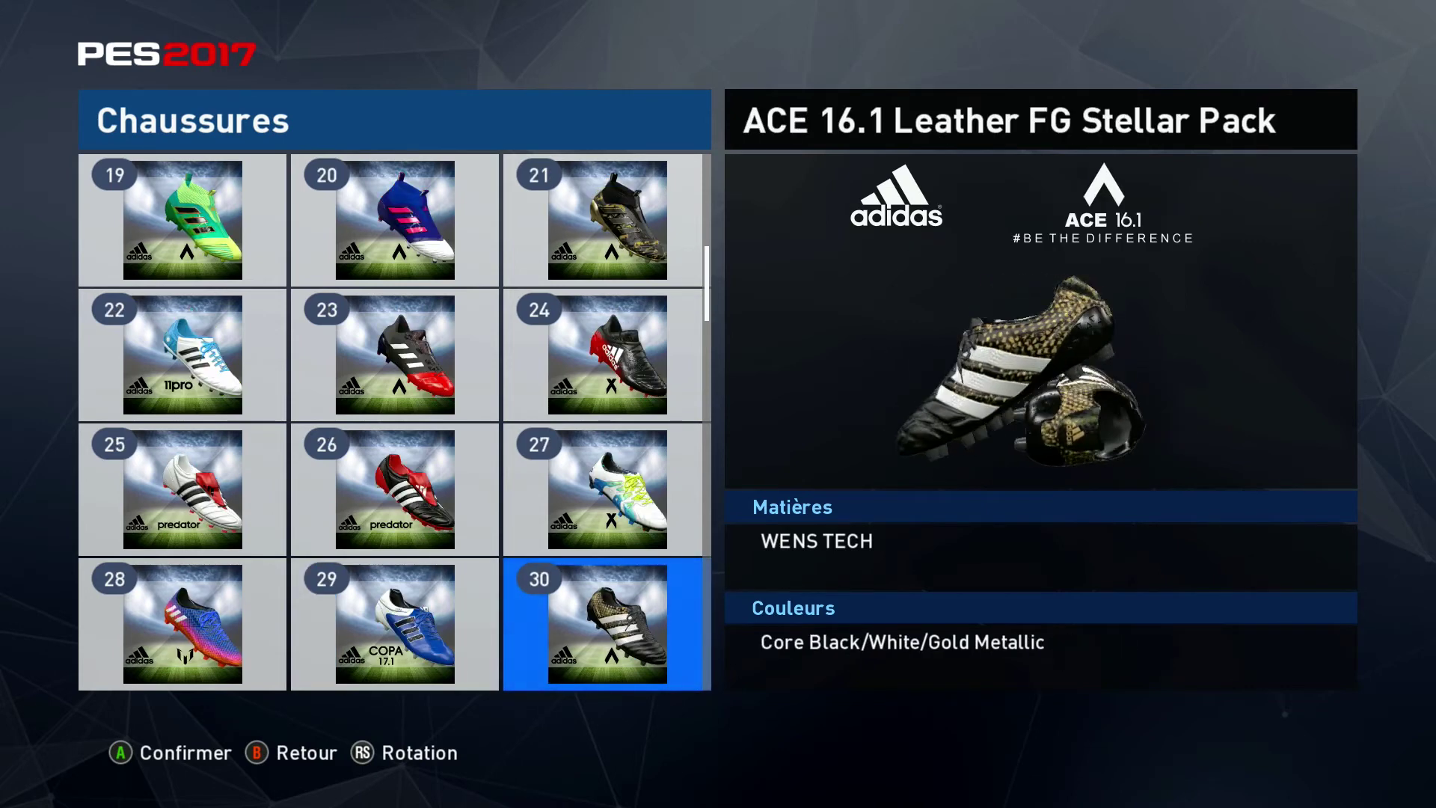
key("Left")
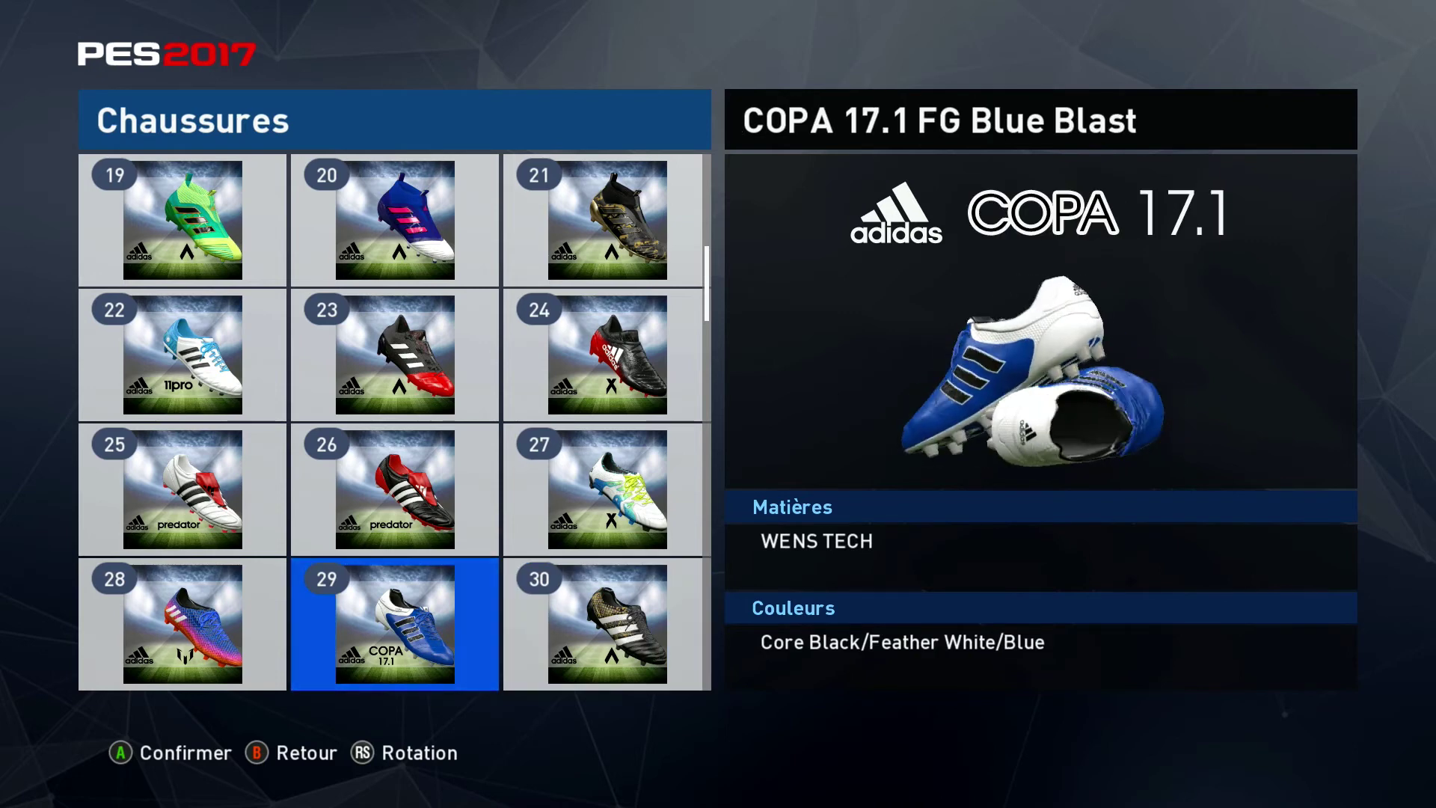
key("Left")
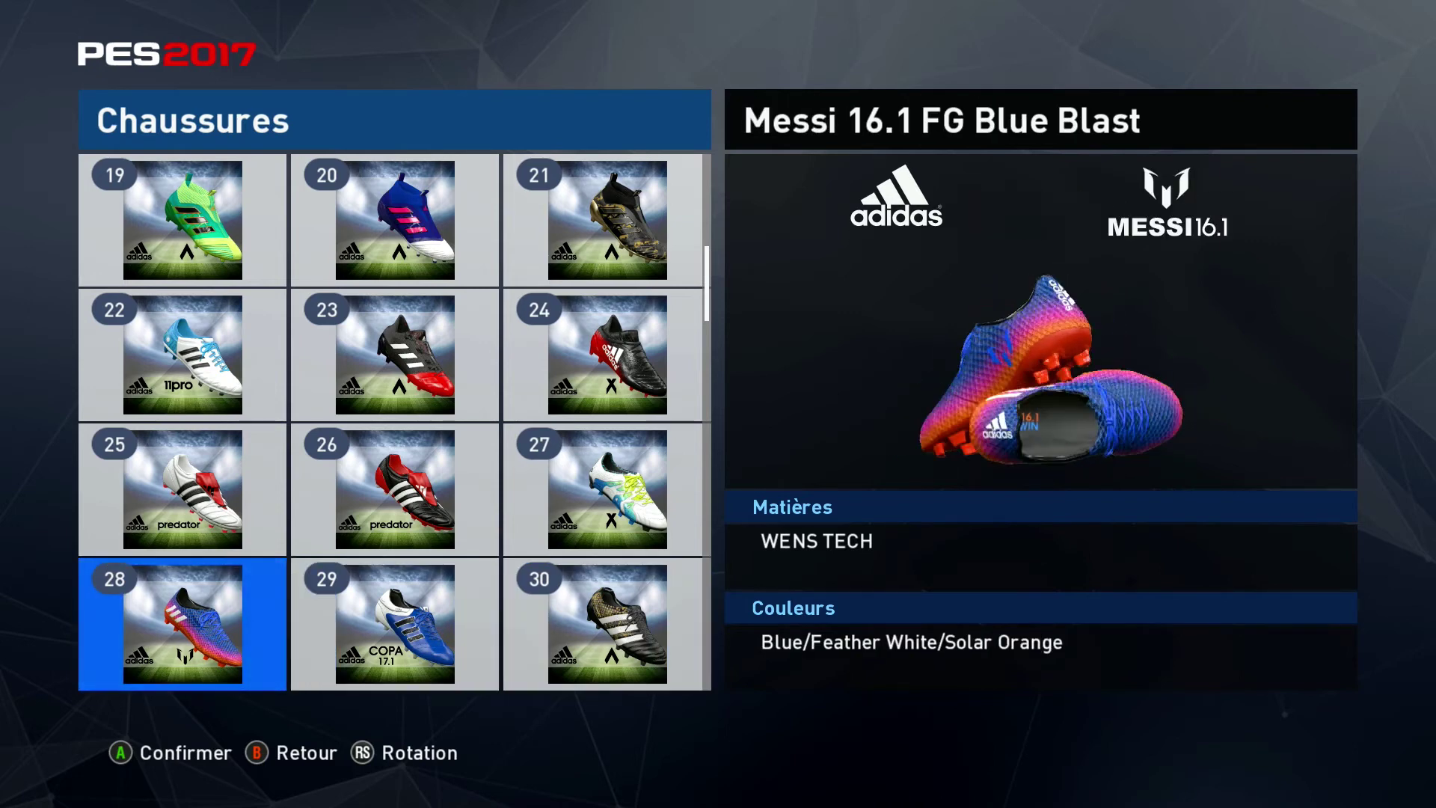
key("Down")
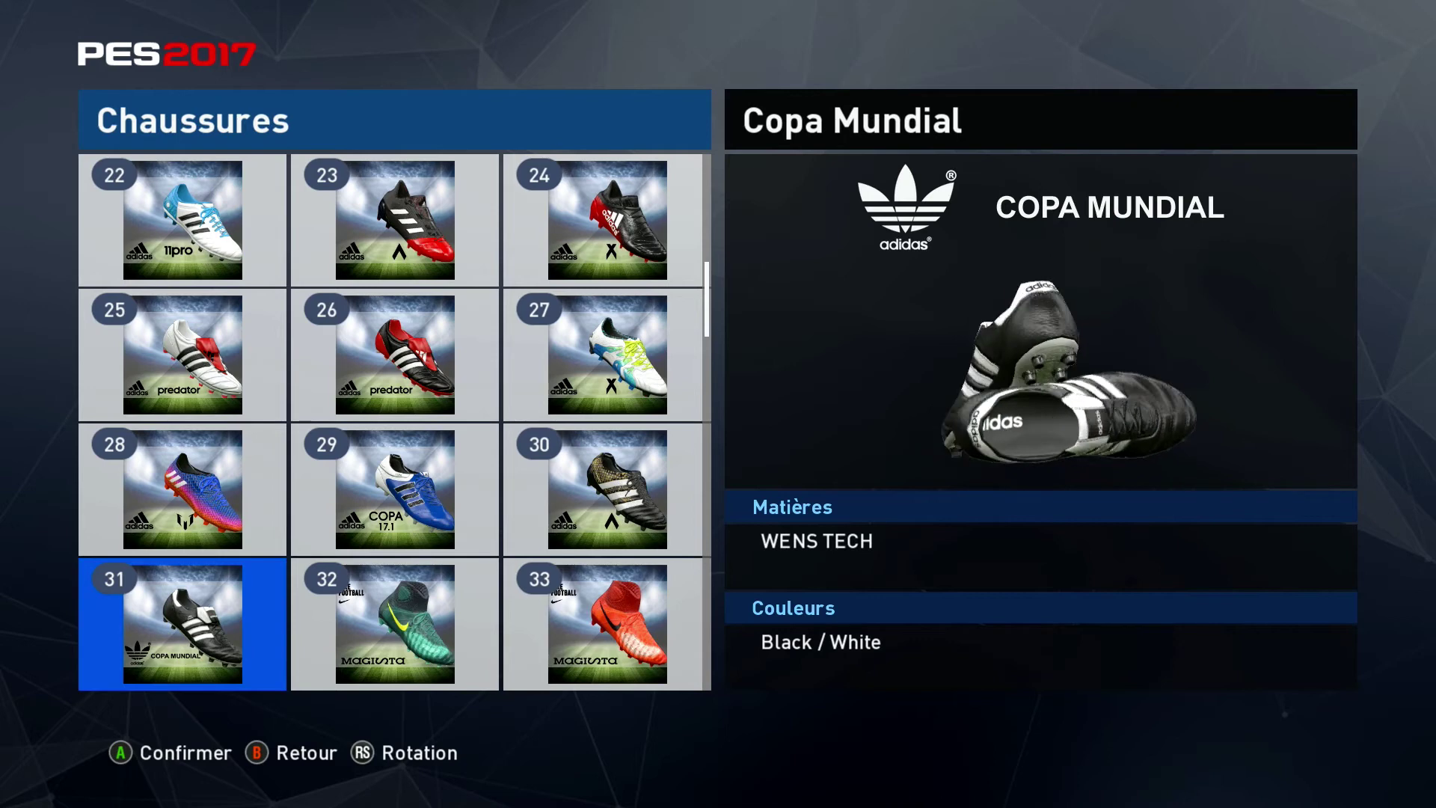
Examine the Nike Magista Obra II boots numbered 32 to 36.
key("Right")
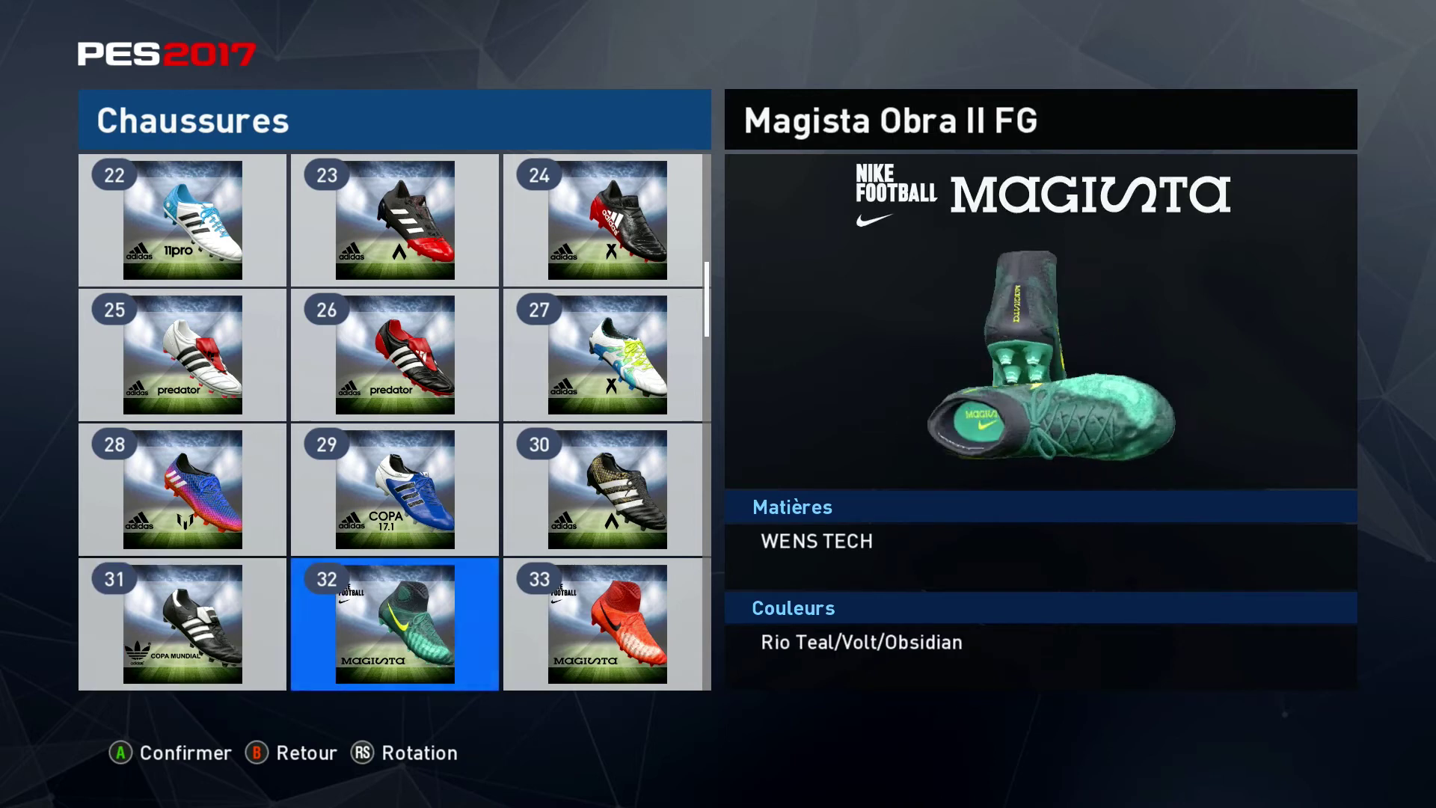
key("Right")
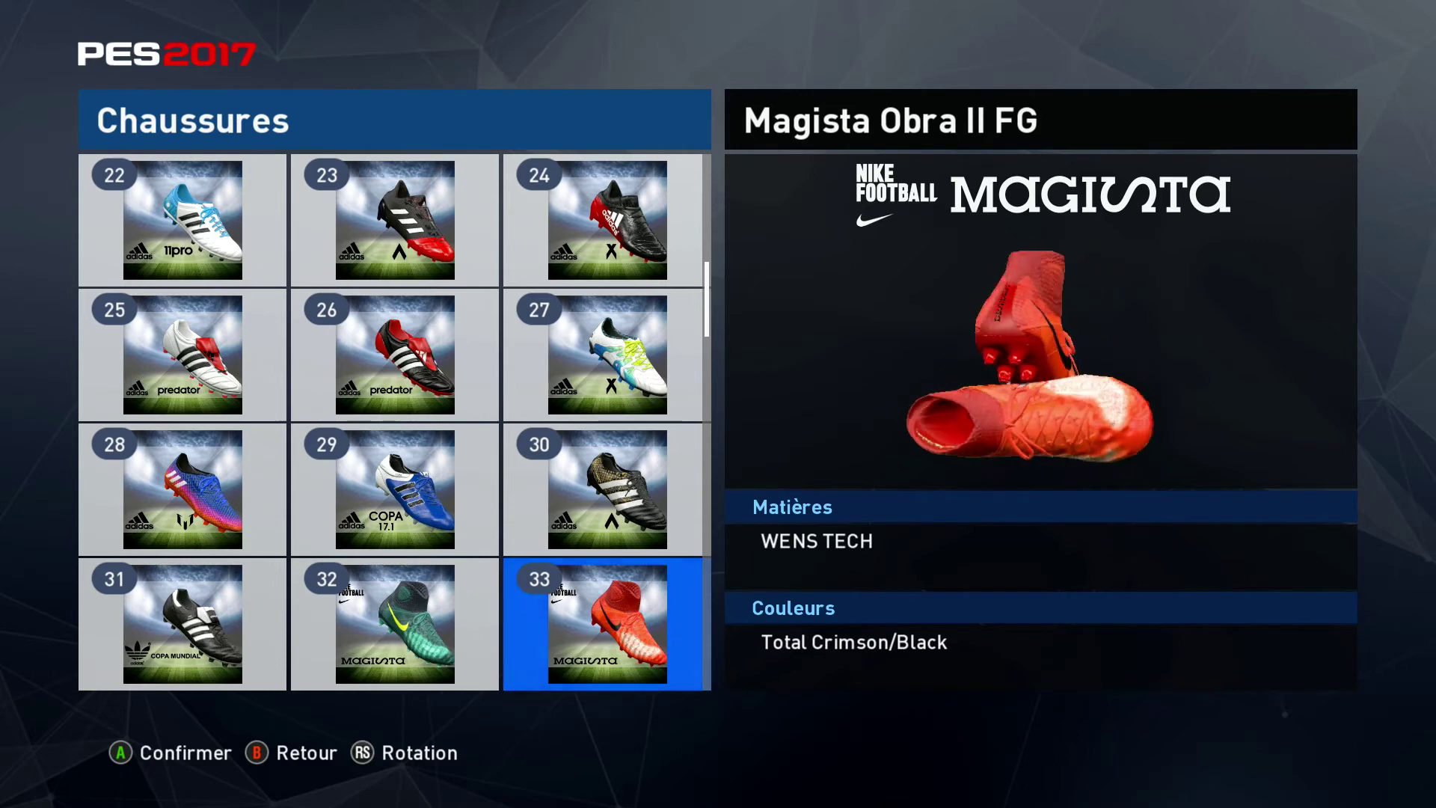
key("Down")
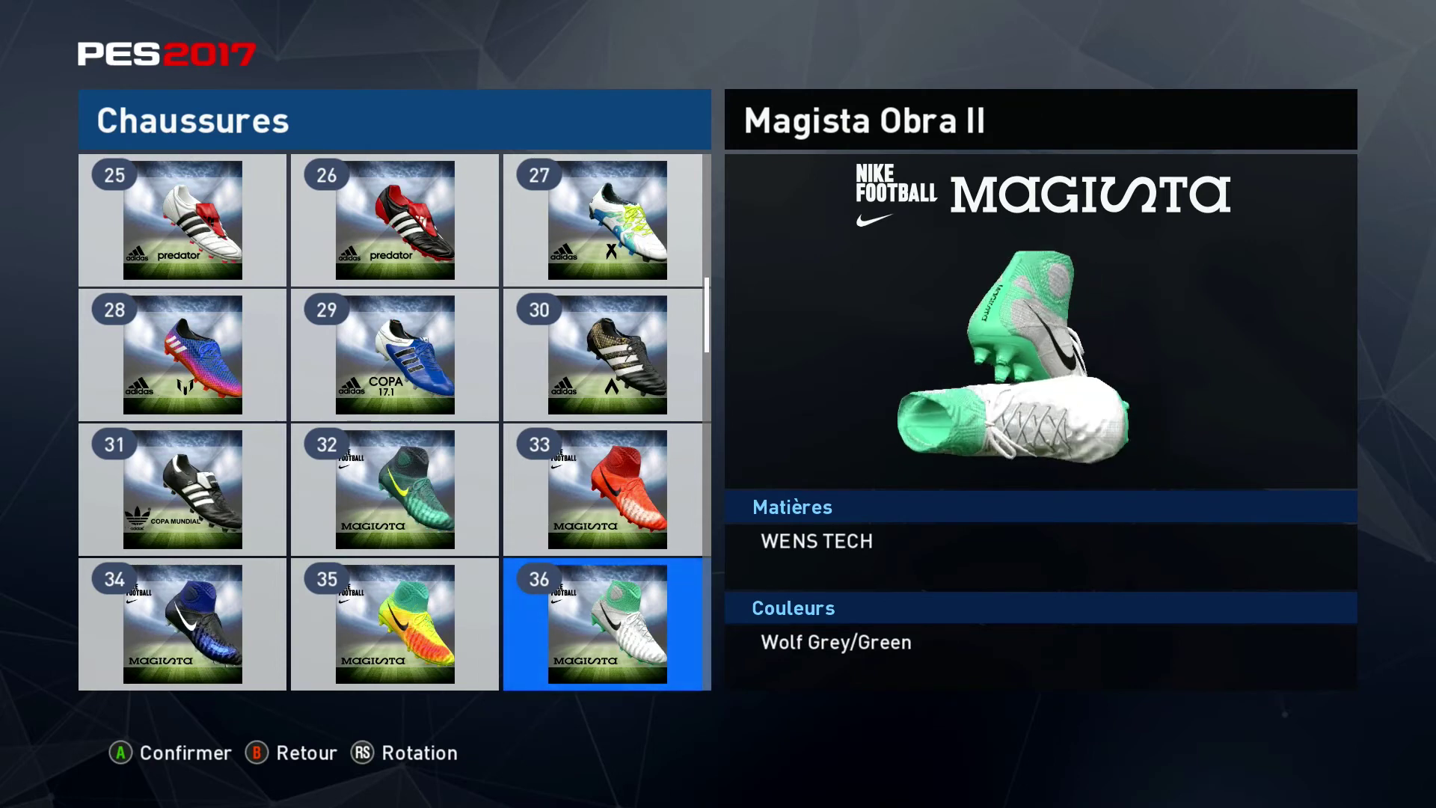
key("Left")
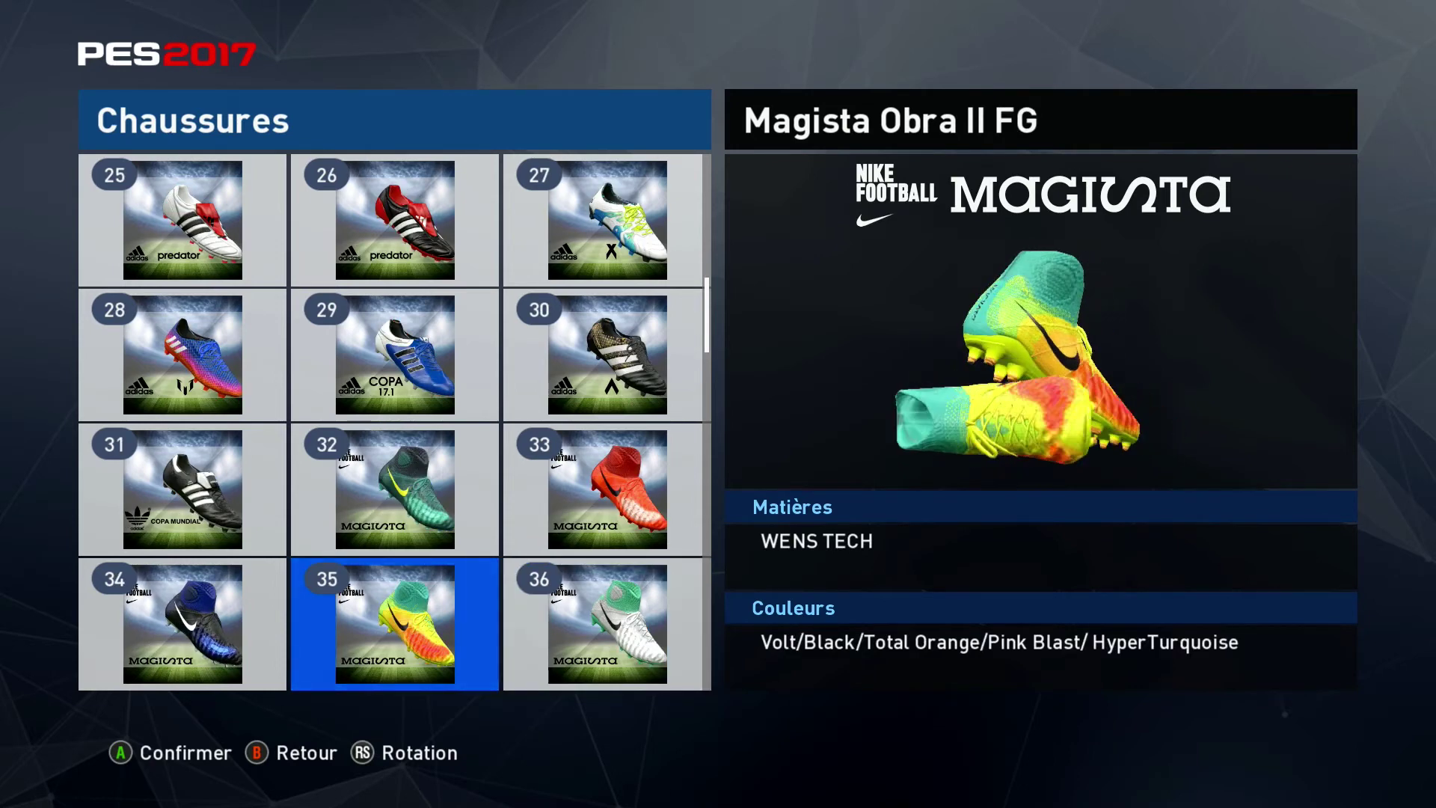
key("Left")
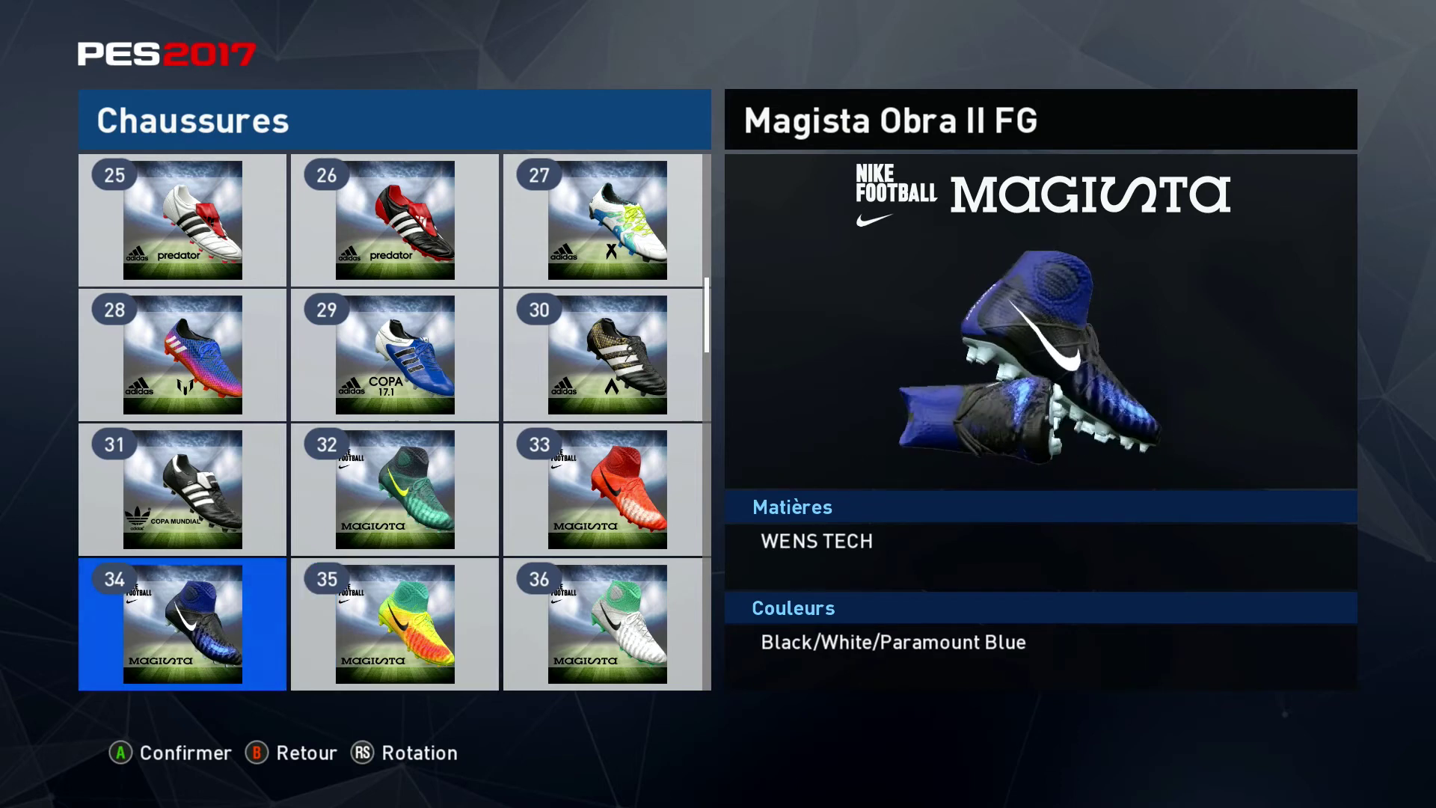